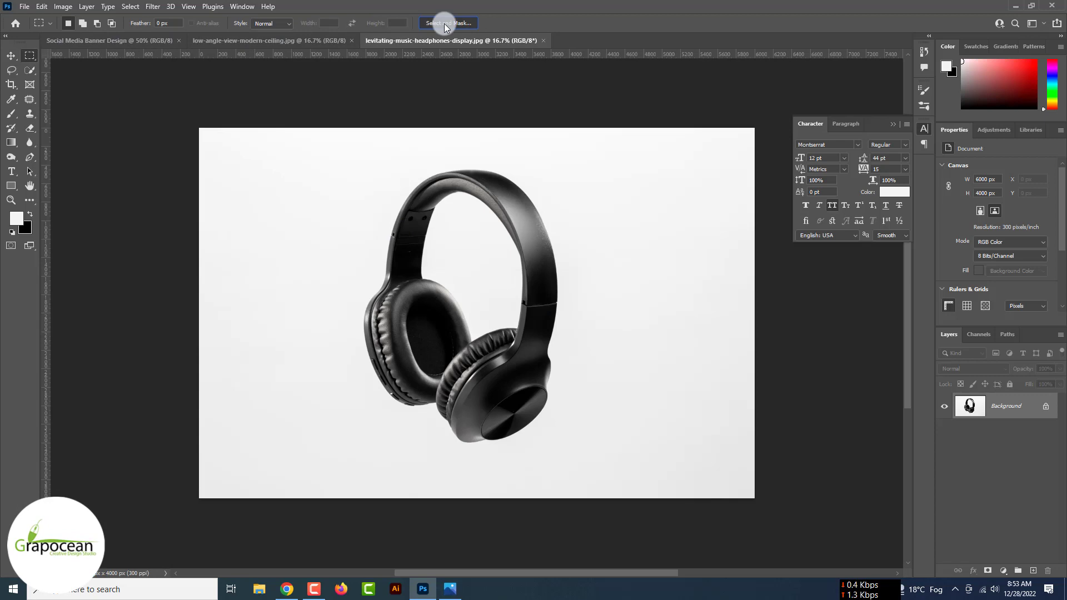
Open the headphone photo in Select and Mask and set the preview to On White
{"action": "left_click", "coordinate": [444, 23]}
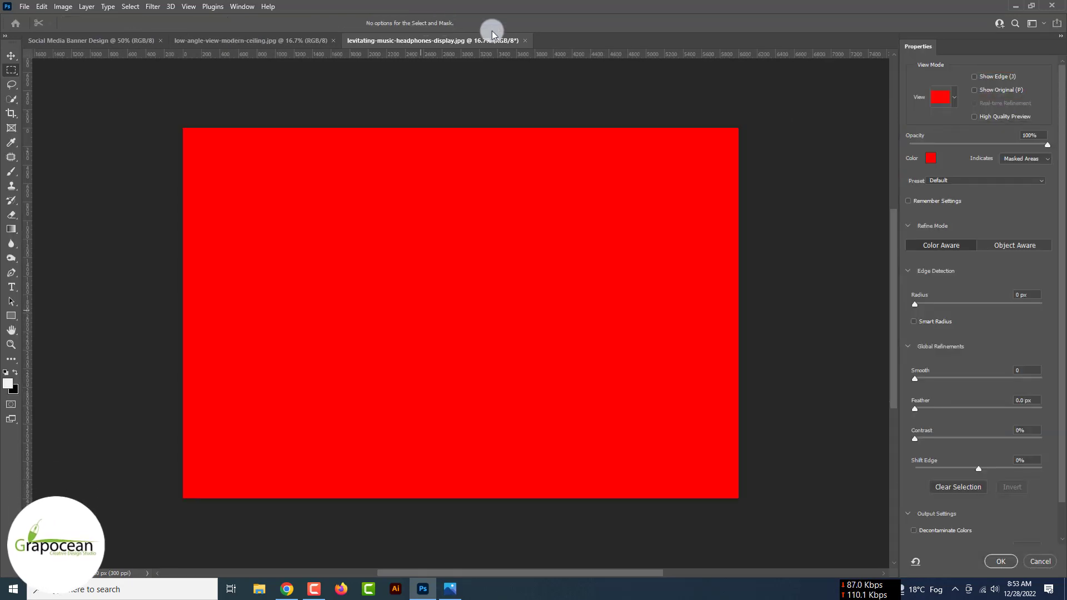
{"action": "left_click", "coordinate": [953, 98]}
{"action": "left_click", "coordinate": [920, 212]}
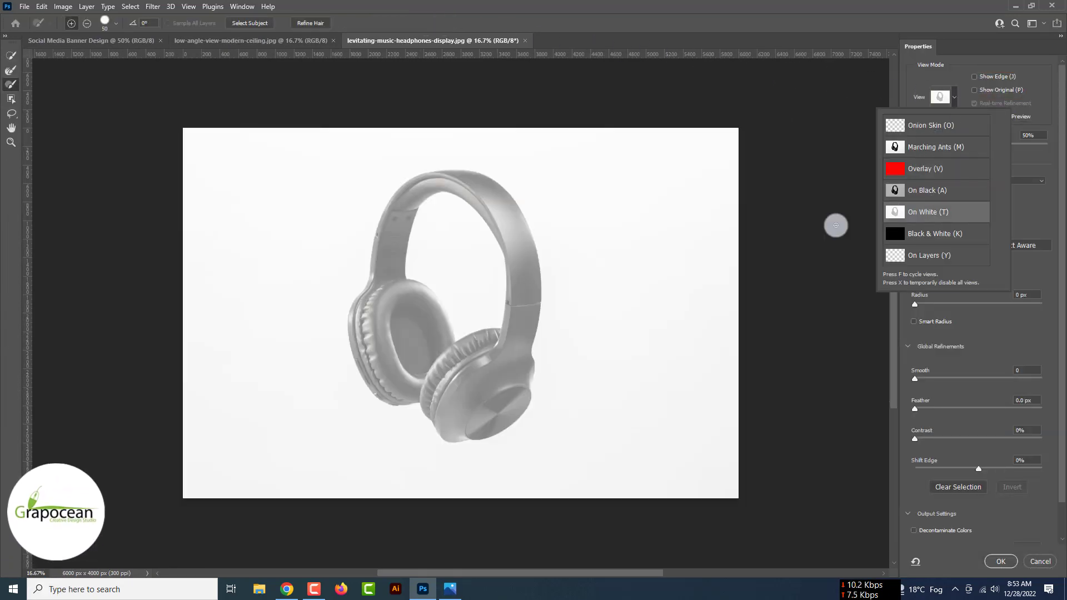
{"action": "left_click", "coordinate": [835, 225]}
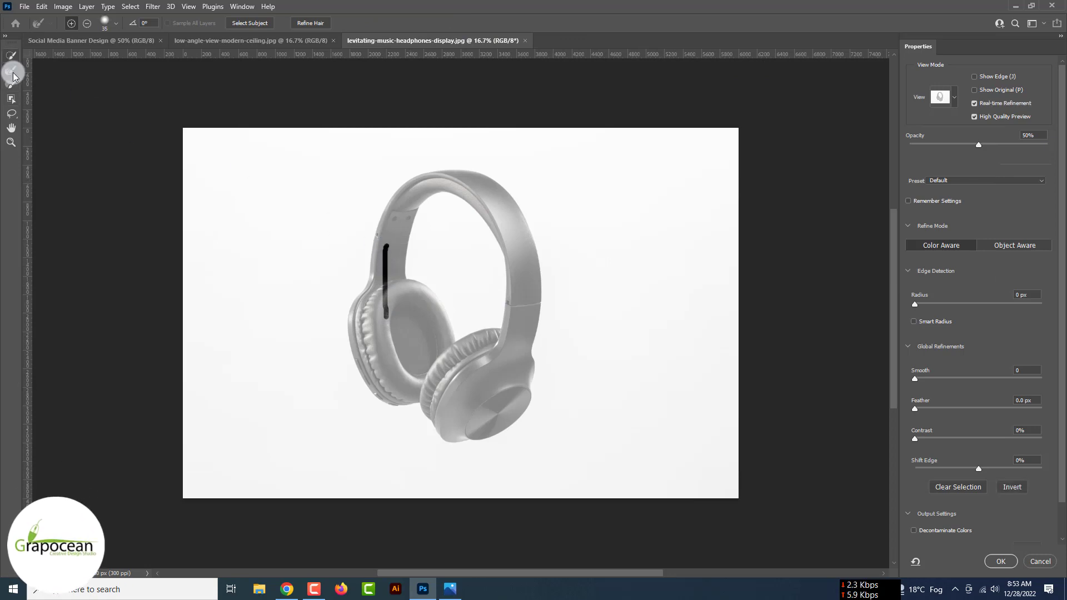
Select the headphones with the Quick Selection tool and switch the preview to Overlay
{"action": "left_click", "coordinate": [12, 57]}
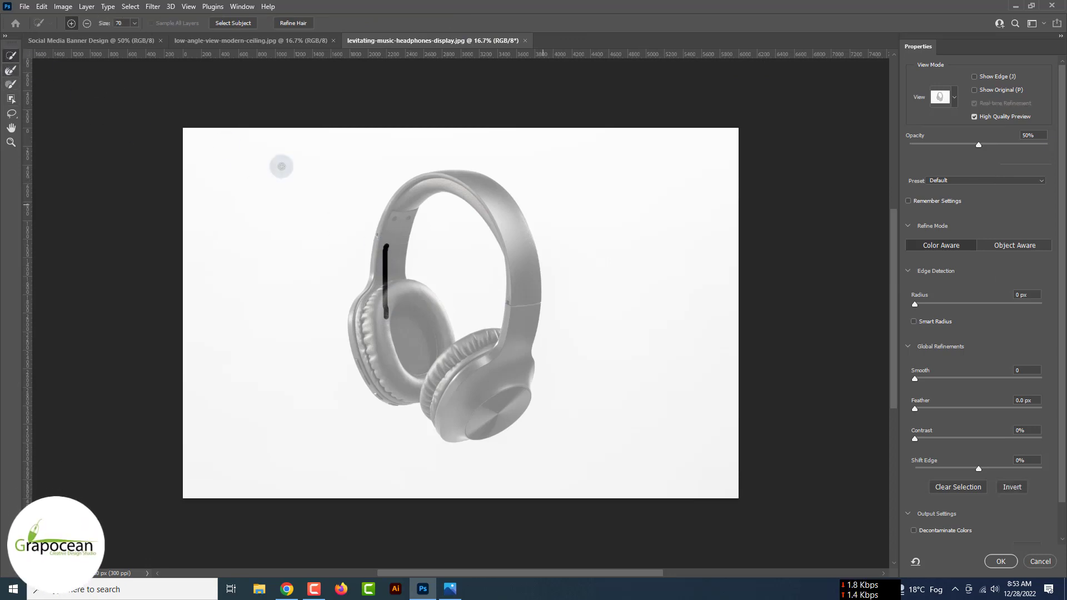
{"action": "mouse_move", "coordinate": [382, 309]}
{"action": "left_mouse_down"}
{"action": "mouse_move", "coordinate": [374, 328]}
{"action": "mouse_move", "coordinate": [424, 339]}
{"action": "mouse_move", "coordinate": [508, 374]}
{"action": "left_mouse_up"}
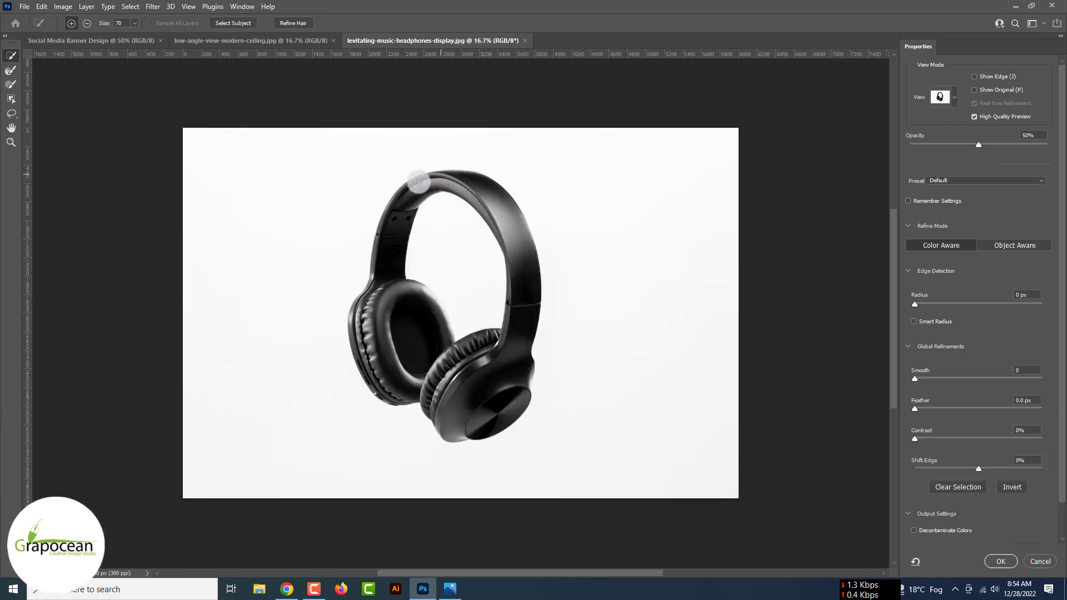
{"action": "left_click", "coordinate": [939, 97]}
{"action": "left_click", "coordinate": [925, 168]}
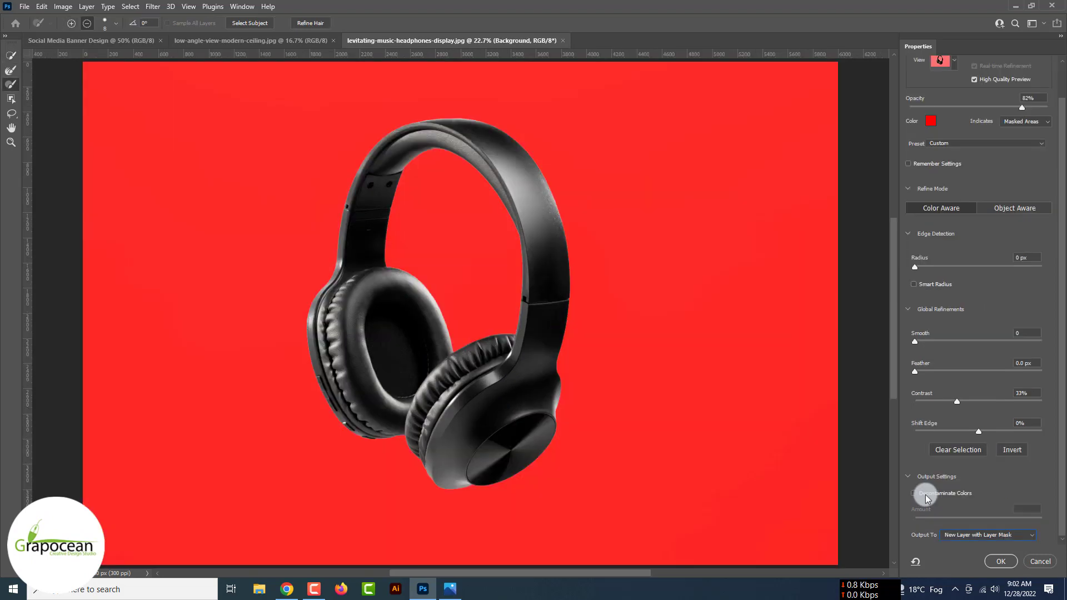
Leave Decontaminate Colors off and output the refined headphone selection to a New Layer with Layer Mask
{"action": "left_click", "coordinate": [922, 492]}
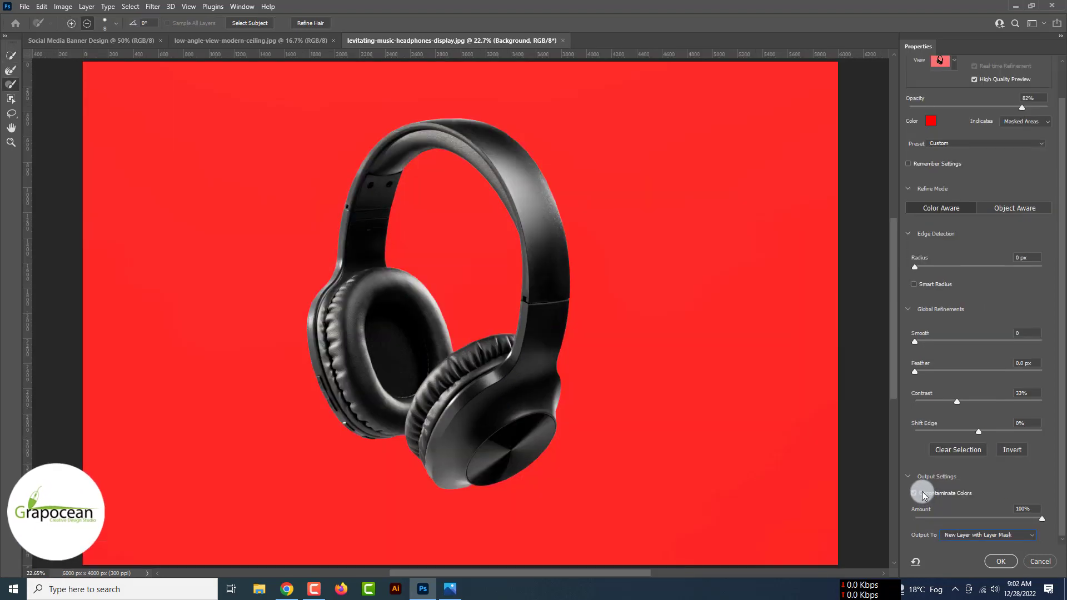
{"action": "left_click", "coordinate": [921, 491]}
{"action": "left_click", "coordinate": [994, 535]}
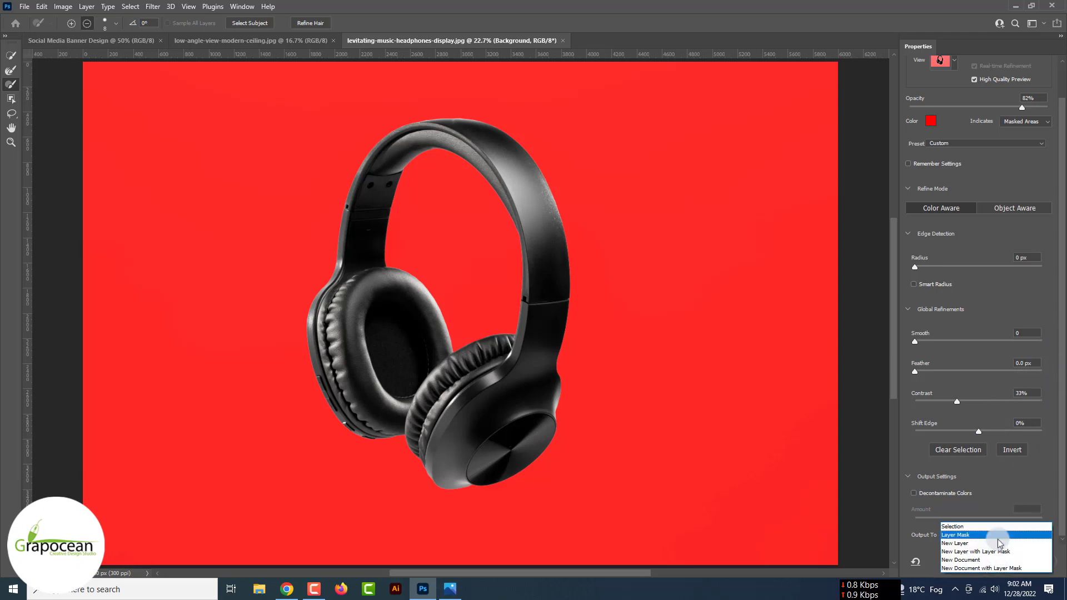
{"action": "left_click", "coordinate": [980, 553]}
{"action": "left_click", "coordinate": [1003, 561]}
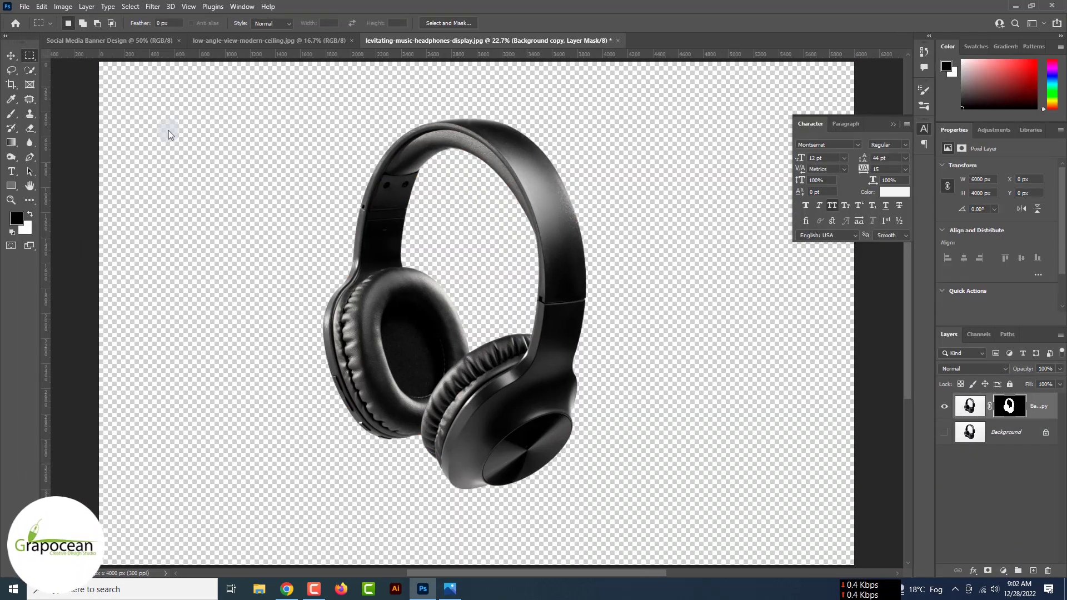
Bring the masked headphones into the Social Media Banner Design document and convert the layer to a smart object
{"action": "scroll", "coordinate": [375, 269], "scroll_direction": "down", "scroll_amount": 3}
{"action": "left_click_drag", "start_coordinate": [436, 174], "coordinate": [103, 42]}
{"action": "left_click_drag", "start_coordinate": [485, 346], "coordinate": [485, 344]}
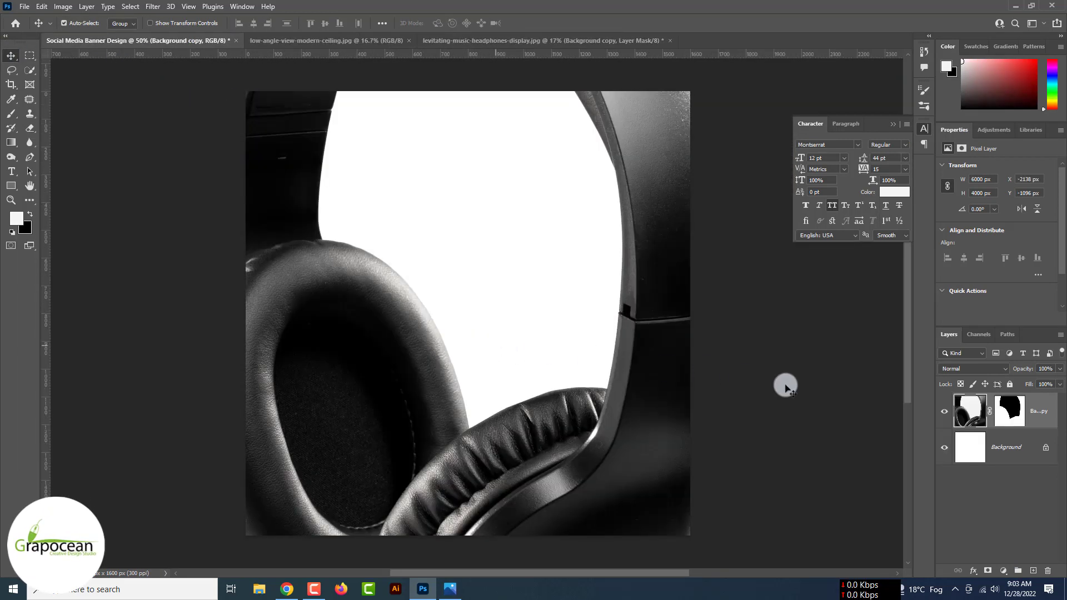
{"action": "right_click", "coordinate": [1047, 425]}
{"action": "left_click", "coordinate": [960, 262]}
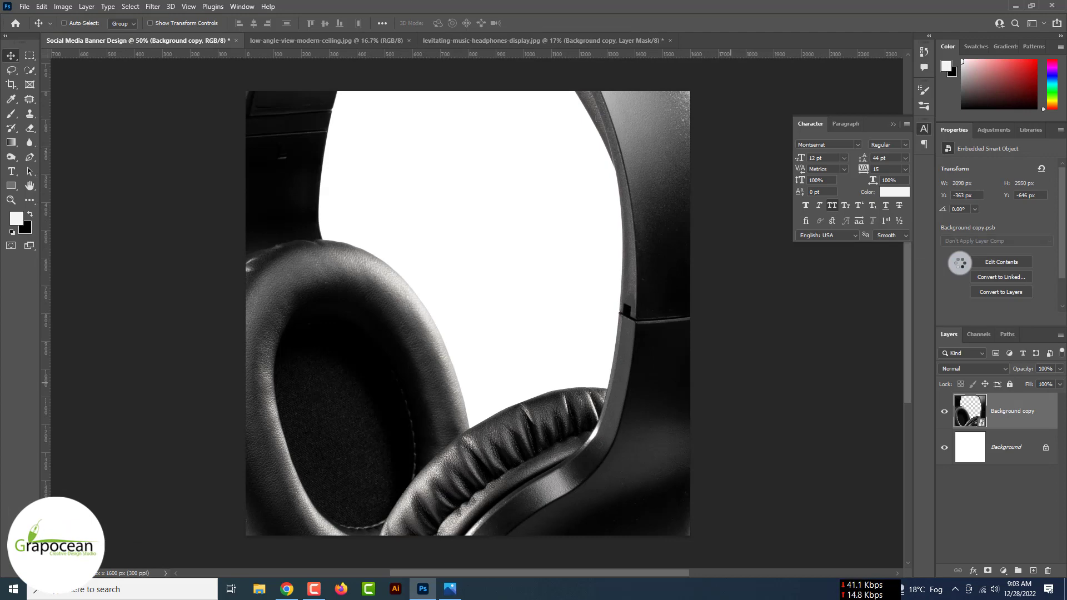
Scale the headphones down to about 31% and centre them on the banner canvas
{"action": "key", "text": "ctrl+t"}
{"action": "key", "text": "ctrl+0"}
{"action": "left_click_drag", "start_coordinate": [617, 87], "coordinate": [530, 238]}
{"action": "left_click_drag", "start_coordinate": [493, 349], "coordinate": [504, 345]}
{"action": "left_click_drag", "start_coordinate": [529, 224], "coordinate": [515, 244]}
{"action": "left_click_drag", "start_coordinate": [491, 343], "coordinate": [499, 343]}
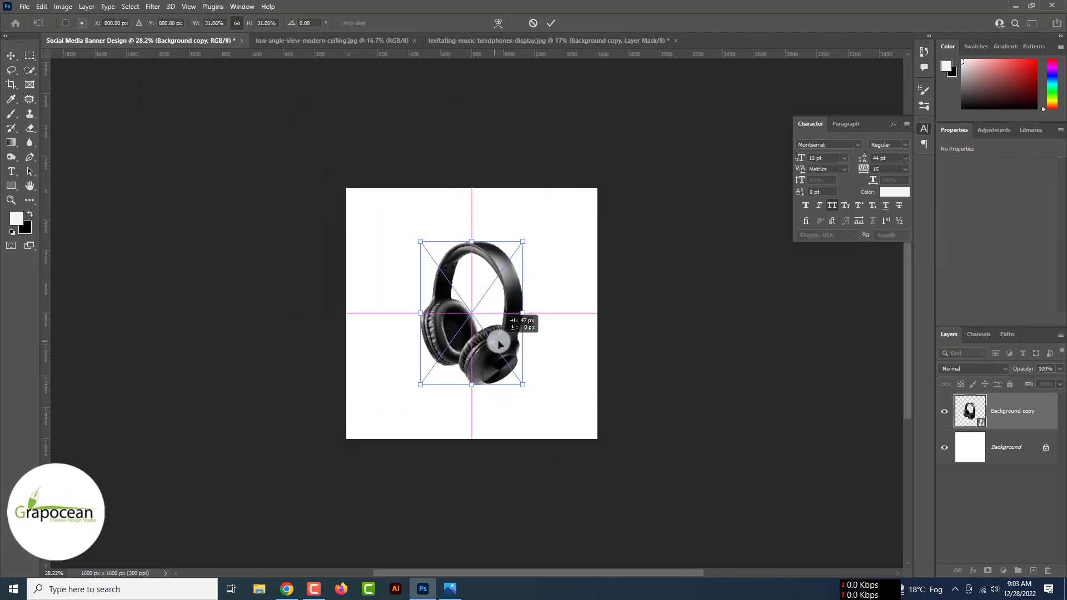
{"action": "left_click", "coordinate": [551, 23]}
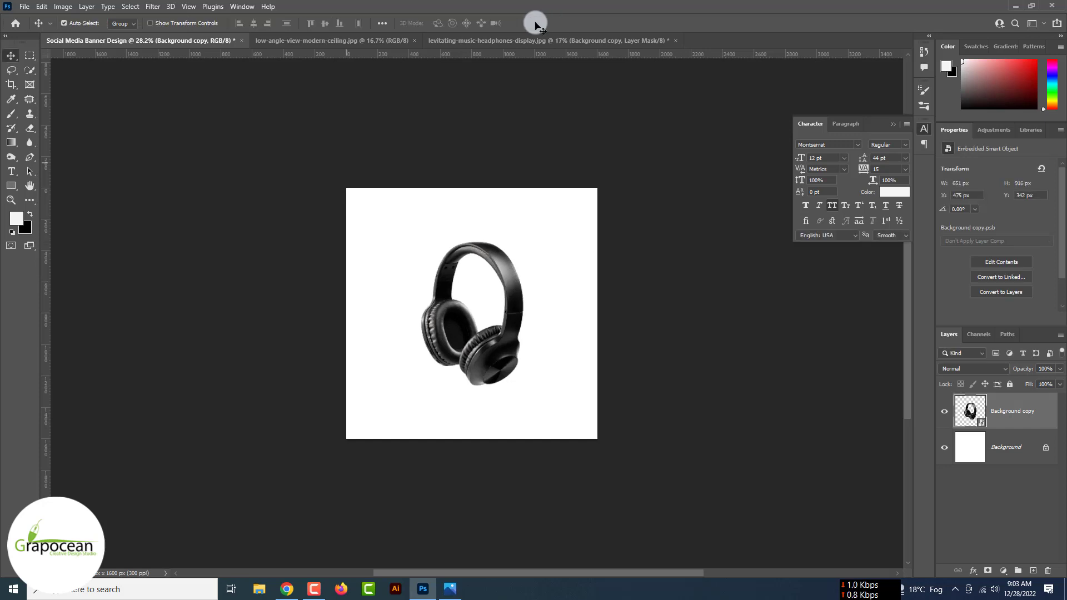
Unlock the modern ceiling photo, bring it into the banner document and place its layer below the headphones
{"action": "left_click", "coordinate": [307, 38]}
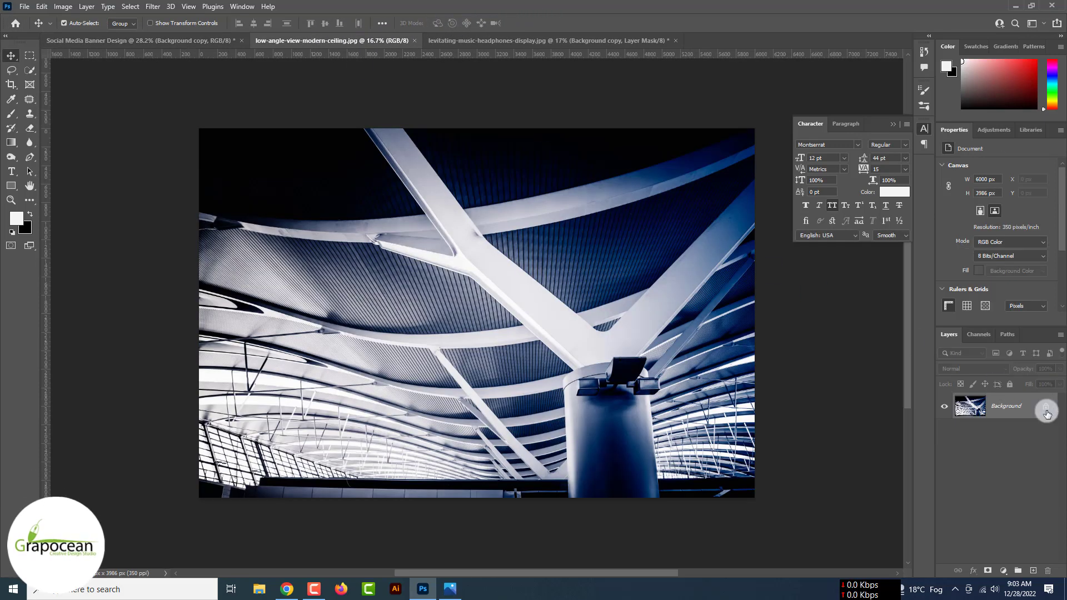
{"action": "left_click", "coordinate": [1046, 413]}
{"action": "left_click_drag", "start_coordinate": [419, 162], "coordinate": [751, 358]}
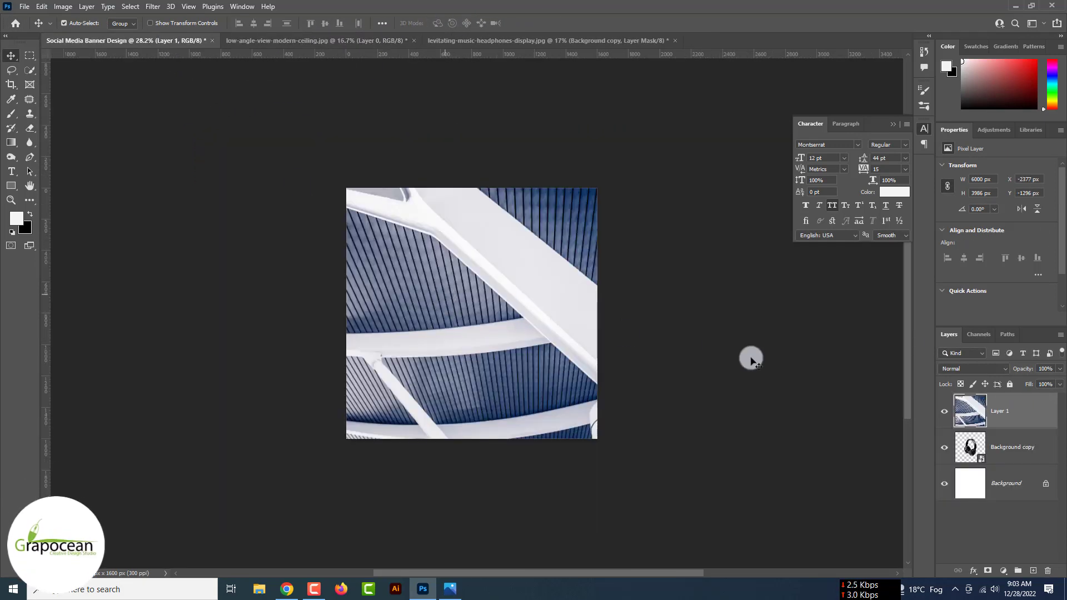
{"action": "left_click_drag", "start_coordinate": [1022, 447], "coordinate": [1020, 450]}
Scale the ceiling photo to about 53% and position it so it covers the whole canvas
{"action": "key", "text": "ctrl+t"}
{"action": "key", "text": "ctrl+0"}
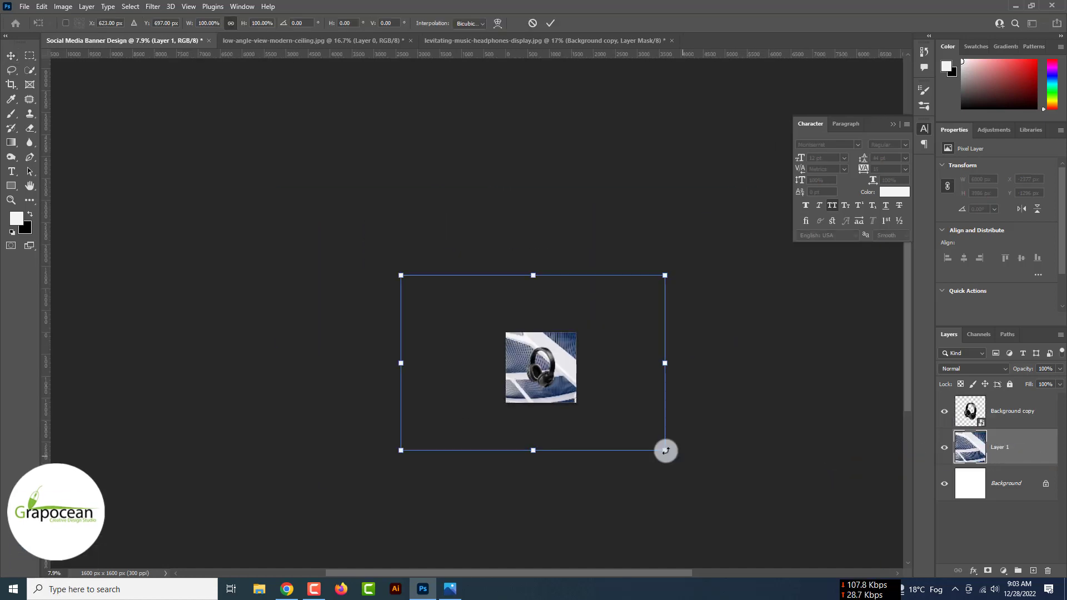
{"action": "left_click_drag", "start_coordinate": [665, 448], "coordinate": [625, 410]}
{"action": "left_click_drag", "start_coordinate": [595, 407], "coordinate": [560, 406]}
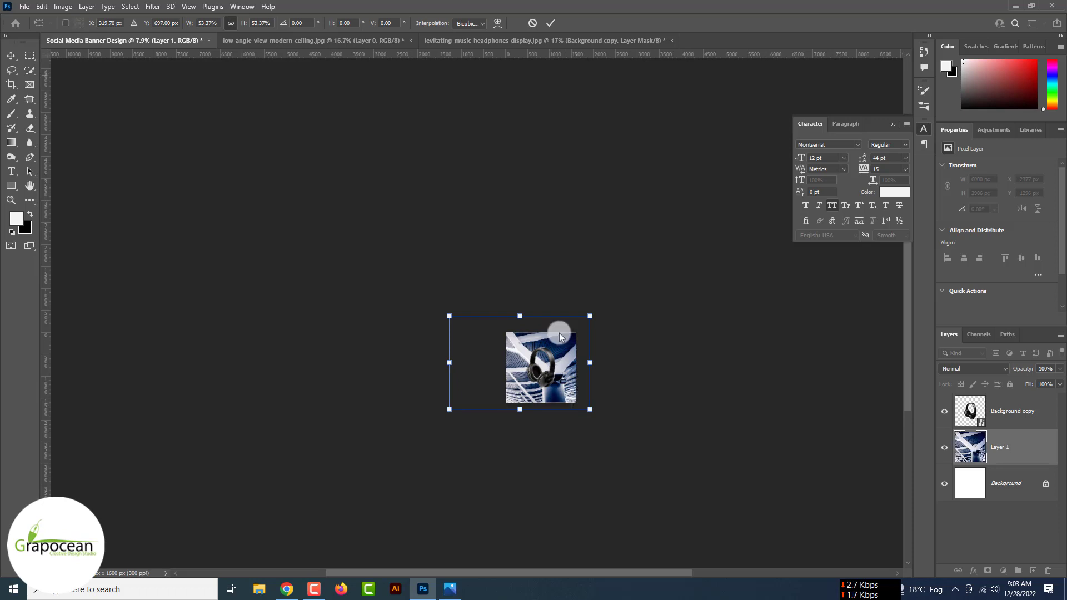
{"action": "left_click", "coordinate": [554, 23]}
{"action": "key", "text": "ctrl+plus"}
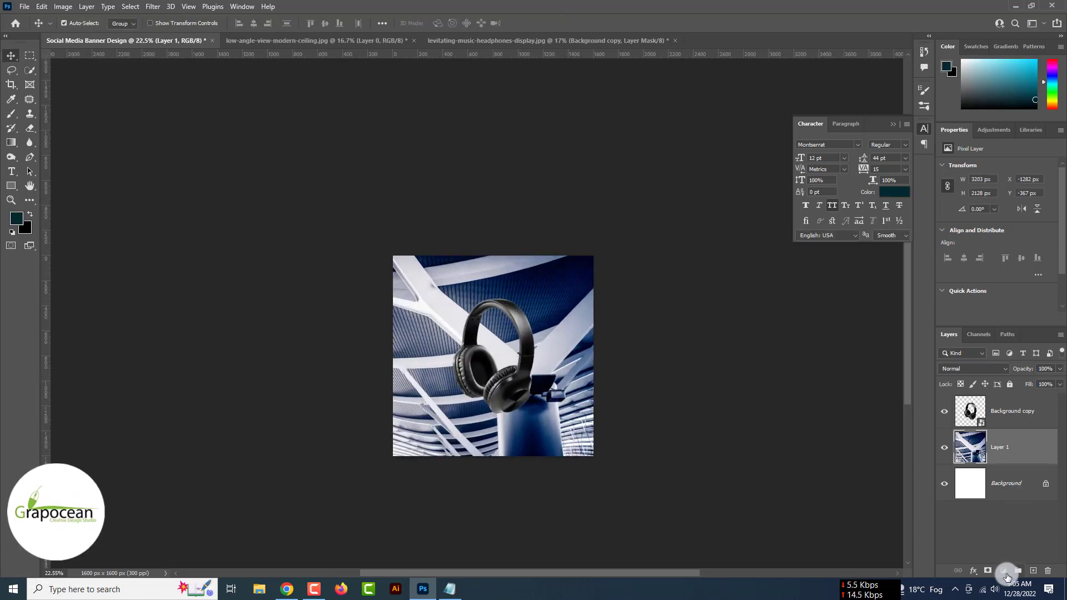
Add a Hue/Saturation adjustment above the ceiling layer and clip it to that layer
{"action": "left_click", "coordinate": [1004, 572]}
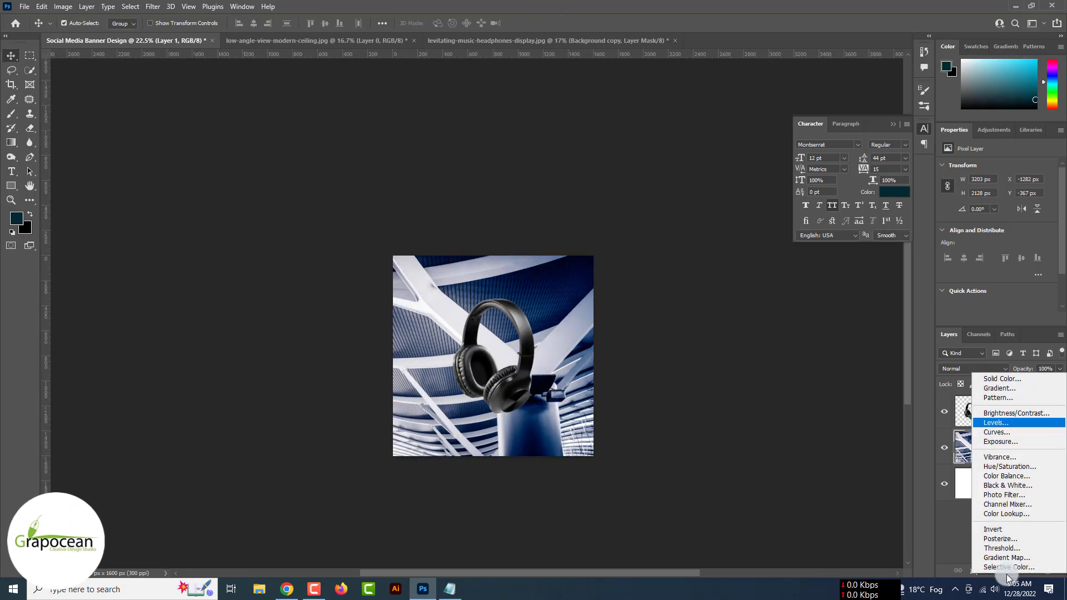
{"action": "left_click", "coordinate": [1008, 466]}
{"action": "left_click", "coordinate": [982, 321]}
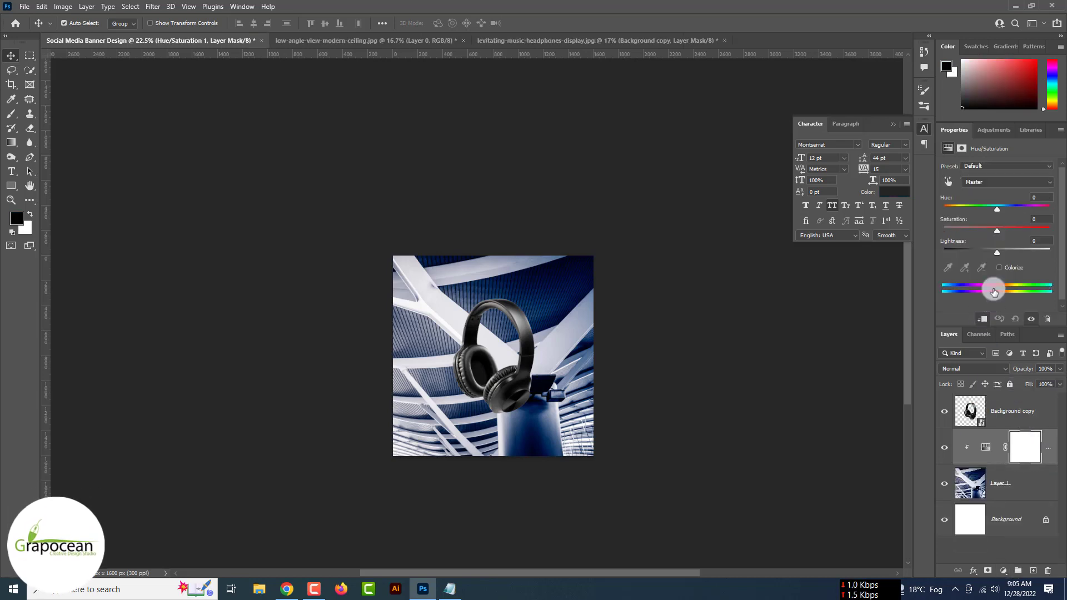
Colorize the ceiling photo dark teal with Hue 196, Saturation 97 and Lightness -93
{"action": "left_click", "coordinate": [999, 267]}
{"action": "mouse_move", "coordinate": [996, 252]}
{"action": "left_mouse_down"}
{"action": "mouse_move", "coordinate": [1011, 254]}
{"action": "mouse_move", "coordinate": [999, 254]}
{"action": "left_mouse_up"}
{"action": "mouse_move", "coordinate": [997, 207]}
{"action": "left_mouse_down"}
{"action": "mouse_move", "coordinate": [983, 207]}
{"action": "mouse_move", "coordinate": [1001, 207]}
{"action": "left_mouse_up"}
{"action": "left_click_drag", "start_coordinate": [999, 252], "coordinate": [1046, 236]}
{"action": "mouse_move", "coordinate": [1000, 210]}
{"action": "left_mouse_down"}
{"action": "mouse_move", "coordinate": [1012, 219]}
{"action": "mouse_move", "coordinate": [1000, 224]}
{"action": "left_mouse_up"}
{"action": "left_click_drag", "start_coordinate": [953, 253], "coordinate": [948, 251]}
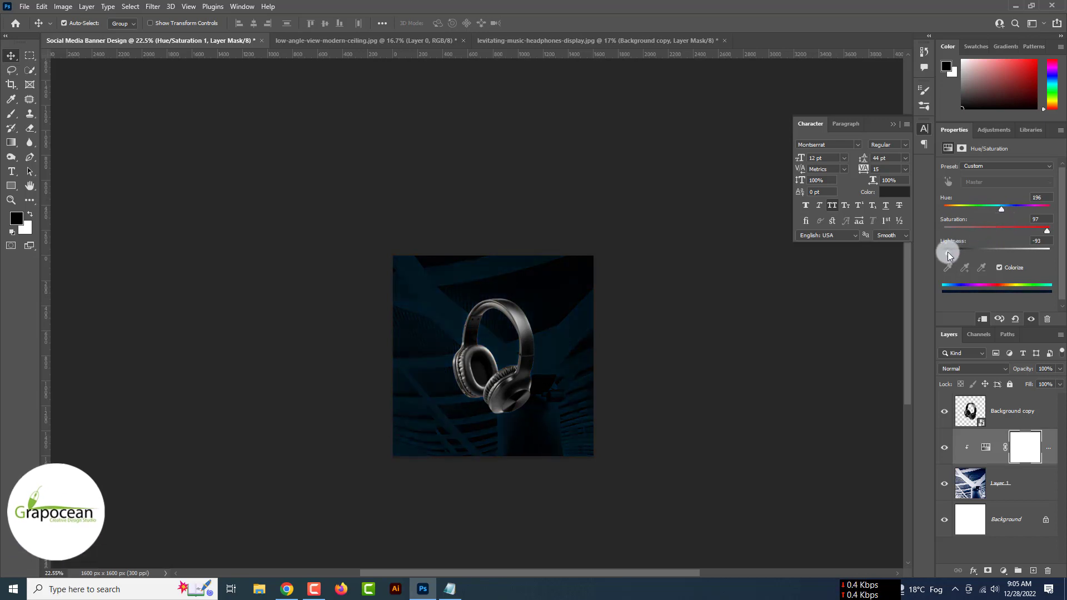
{"action": "left_click", "coordinate": [719, 448]}
Duplicate the ceiling layer and apply Motion Blur to the copy with angle 46° and distance 159 pixels
{"action": "left_click", "coordinate": [1011, 487]}
{"action": "key", "text": "ctrl+j"}
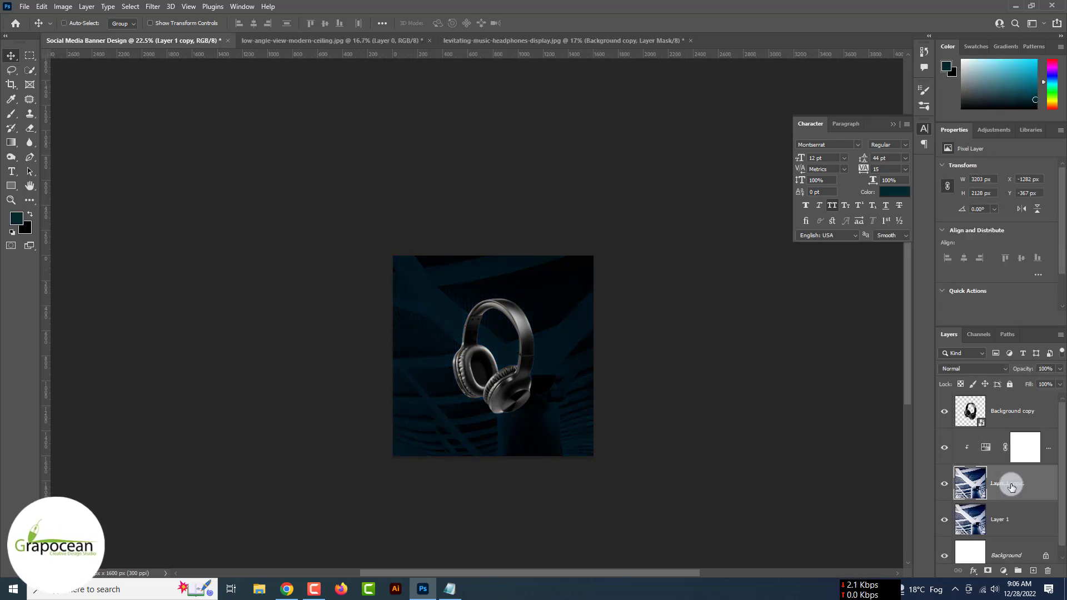
{"action": "left_click", "coordinate": [158, 7]}
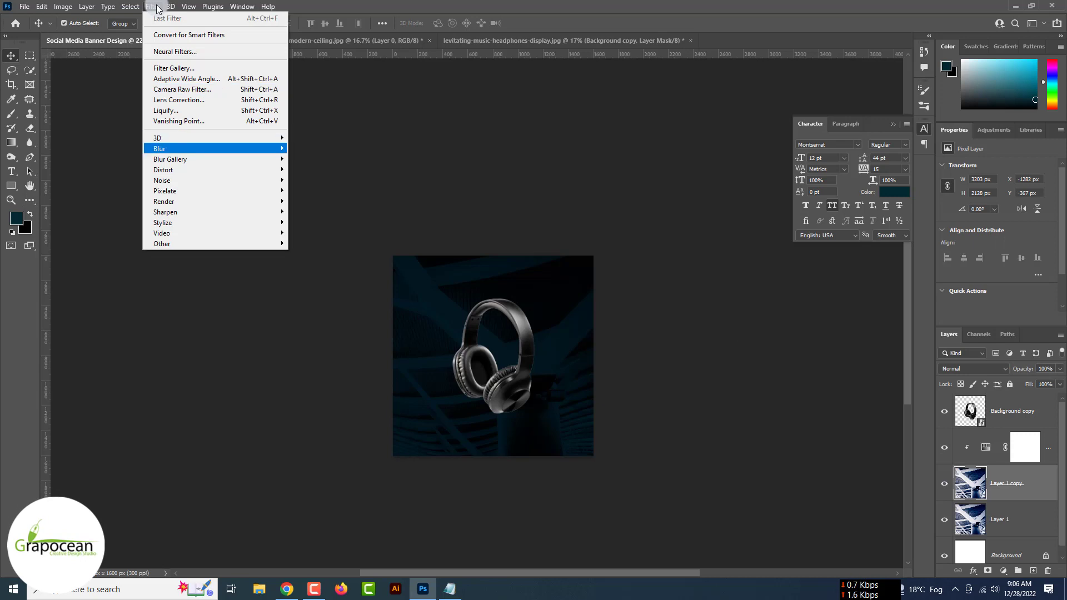
{"action": "mouse_move", "coordinate": [244, 148]}
{"action": "left_click", "coordinate": [333, 215]}
{"action": "left_click_drag", "start_coordinate": [554, 224], "coordinate": [752, 225]}
{"action": "left_click", "coordinate": [714, 422]}
{"action": "left_click_drag", "start_coordinate": [714, 422], "coordinate": [720, 423]}
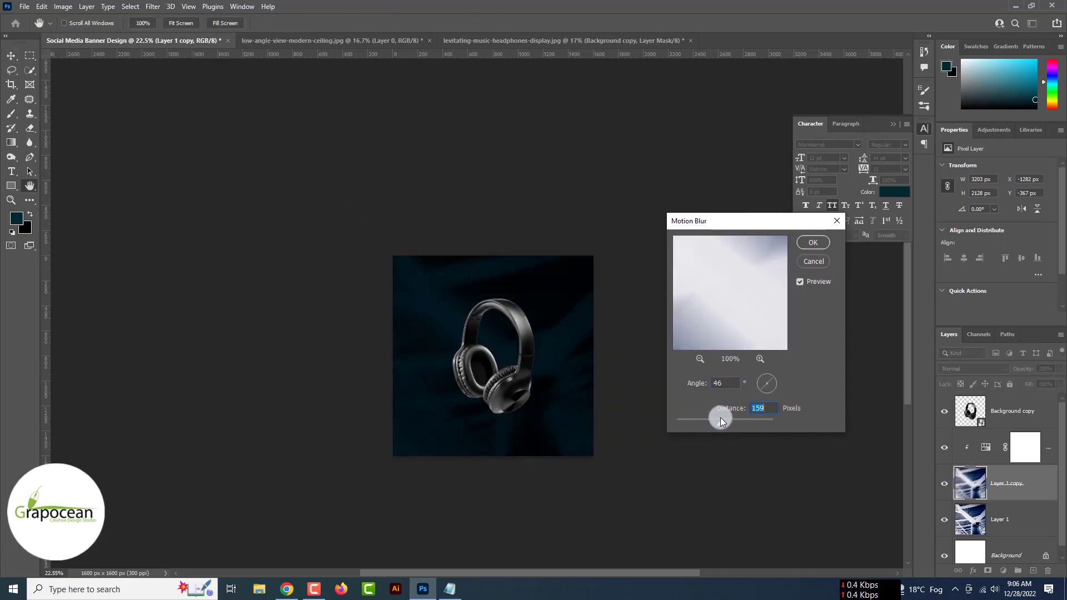
{"action": "left_click", "coordinate": [810, 245]}
Move the blurred copy above the Hue/Saturation adjustment and try out different blend modes and opacity levels on it
{"action": "left_click_drag", "start_coordinate": [1024, 484], "coordinate": [1021, 433]}
{"action": "left_click", "coordinate": [978, 371]}
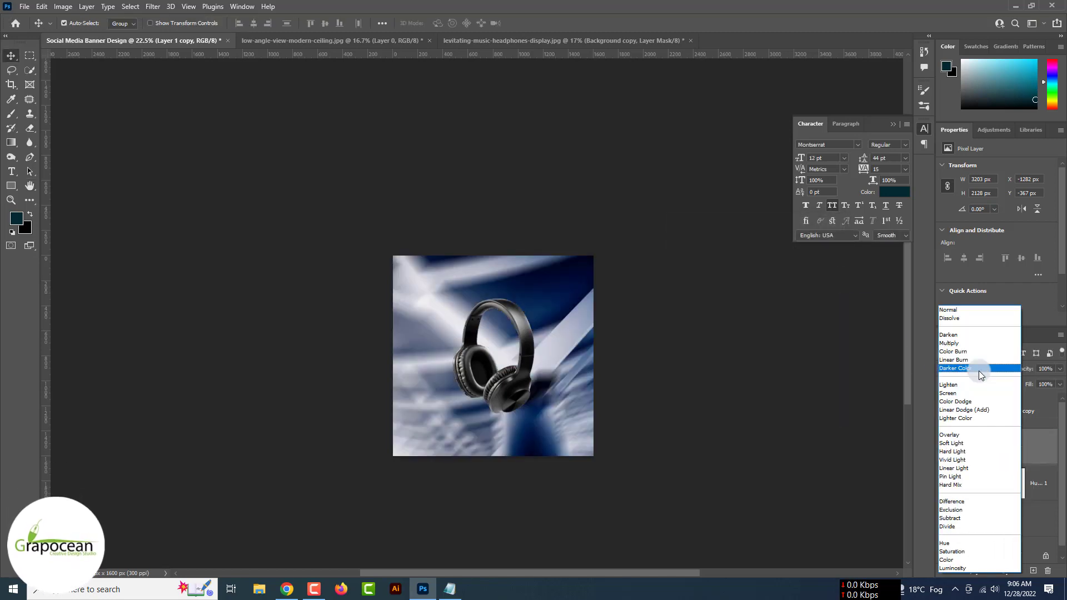
{"action": "key", "text": "Down"}
{"action": "key", "text": "Down"}
{"action": "key", "text": "Down"}
{"action": "key", "text": "Down"}
{"action": "key", "text": "Down"}
{"action": "key", "text": "Down"}
{"action": "key", "text": "Down"}
{"action": "key", "text": "Down"}
{"action": "key", "text": "Down"}
{"action": "key", "text": "Down"}
{"action": "key", "text": "Down"}
{"action": "key", "text": "Down"}
{"action": "key", "text": "Down"}
{"action": "key", "text": "Down"}
{"action": "key", "text": "Down"}
{"action": "key", "text": "Down"}
{"action": "key", "text": "Down"}
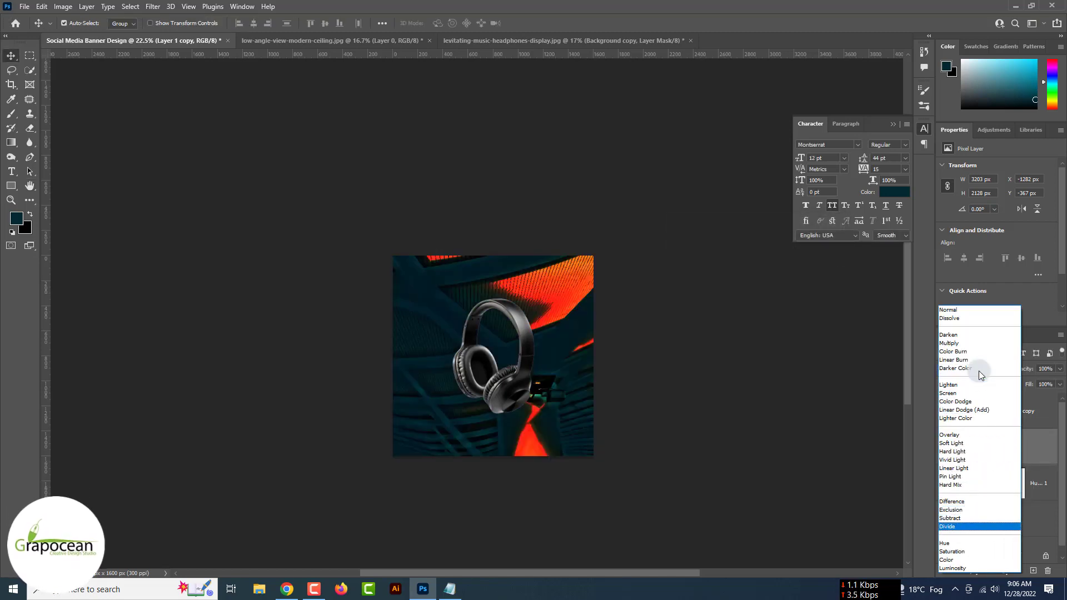
{"action": "key", "text": "Up"}
{"action": "key", "text": "Up"}
{"action": "key", "text": "Up"}
{"action": "key", "text": "Up"}
{"action": "key", "text": "Up"}
{"action": "key", "text": "Up"}
{"action": "key", "text": "Up"}
{"action": "key", "text": "Up"}
{"action": "key", "text": "Up"}
{"action": "key", "text": "Up"}
{"action": "key", "text": "Up"}
{"action": "key", "text": "Up"}
{"action": "key", "text": "Up"}
{"action": "key", "text": "Up"}
{"action": "key", "text": "Up"}
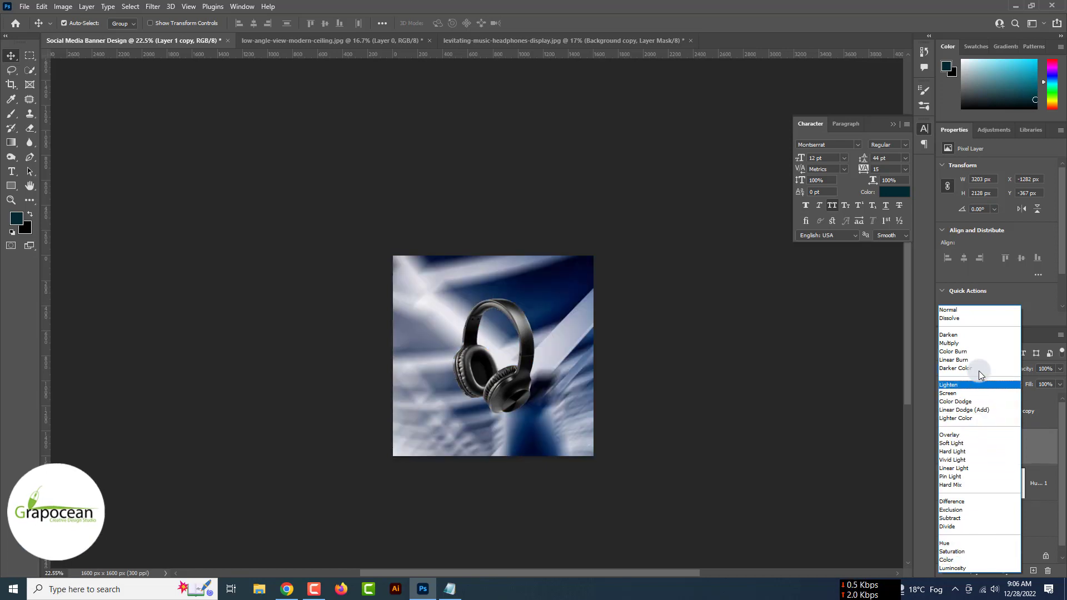
{"action": "left_click", "coordinate": [706, 455]}
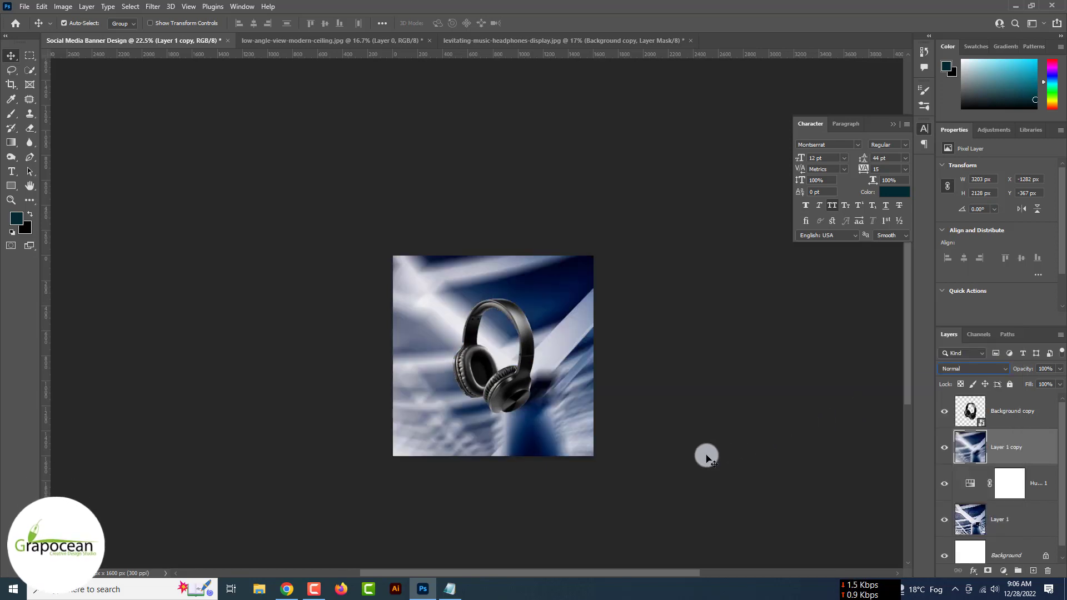
{"action": "left_click", "coordinate": [1059, 369]}
{"action": "left_click_drag", "start_coordinate": [1019, 381], "coordinate": [1058, 381]}
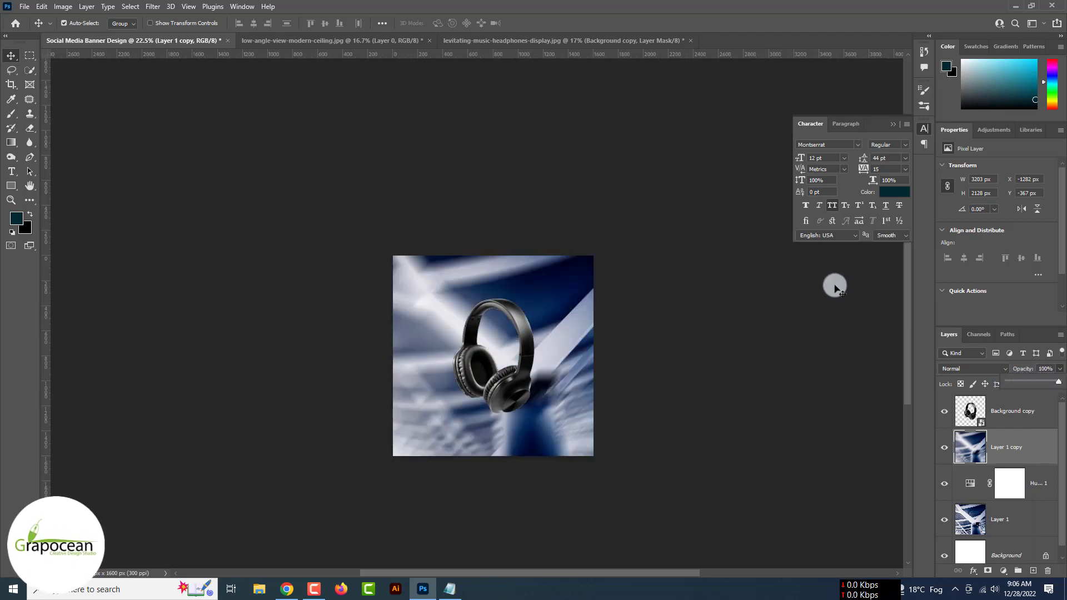
Open Liquify on the blurred copy and distort the image with the Push Left tool at brush size 1100
{"action": "left_click", "coordinate": [155, 7]}
{"action": "left_click", "coordinate": [211, 114]}
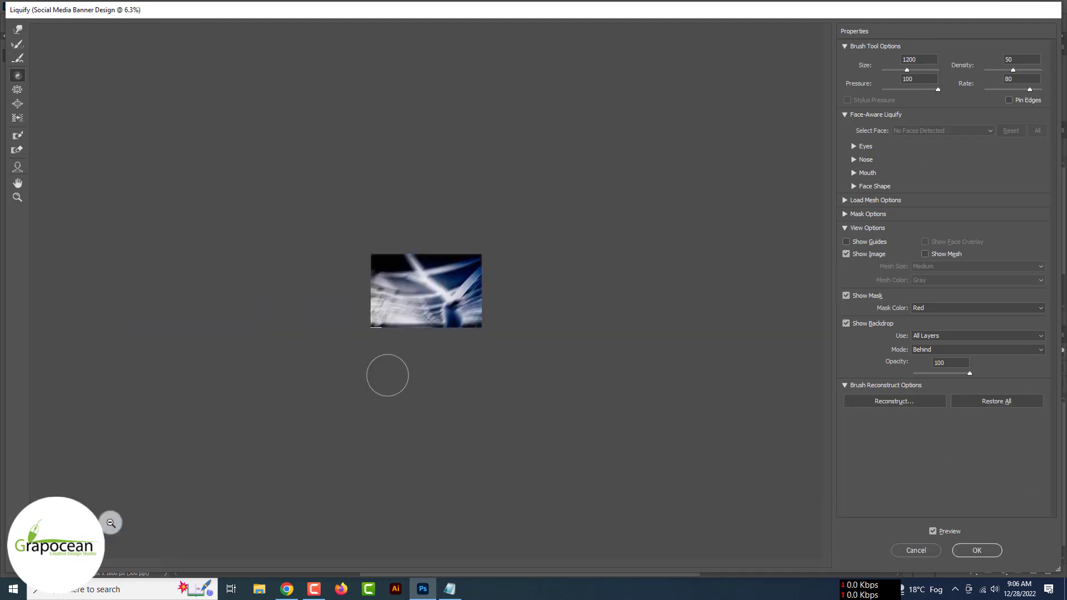
{"action": "left_click", "coordinate": [17, 118]}
{"action": "mouse_move", "coordinate": [353, 362]}
{"action": "left_mouse_down"}
{"action": "mouse_move", "coordinate": [470, 340]}
{"action": "mouse_move", "coordinate": [664, 243]}
{"action": "mouse_move", "coordinate": [648, 505]}
{"action": "mouse_move", "coordinate": [590, 452]}
{"action": "mouse_move", "coordinate": [214, 481]}
{"action": "left_mouse_up"}
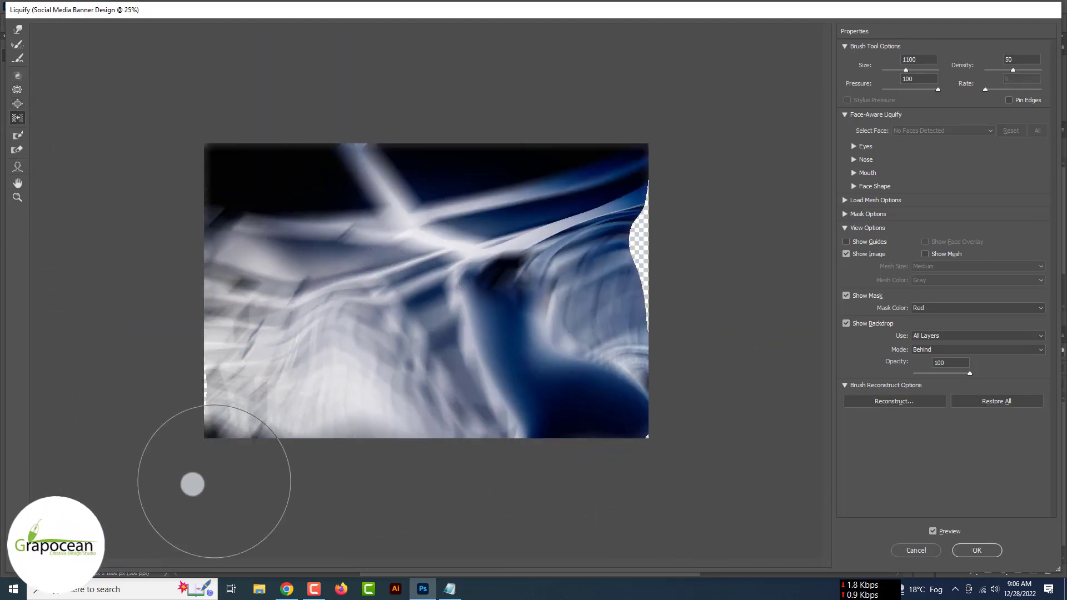
{"action": "left_click_drag", "start_coordinate": [293, 256], "coordinate": [185, 114]}
{"action": "left_click_drag", "start_coordinate": [290, 182], "coordinate": [190, 181]}
{"action": "key", "text": "ctrl+z"}
{"action": "key", "text": "ctrl+z"}
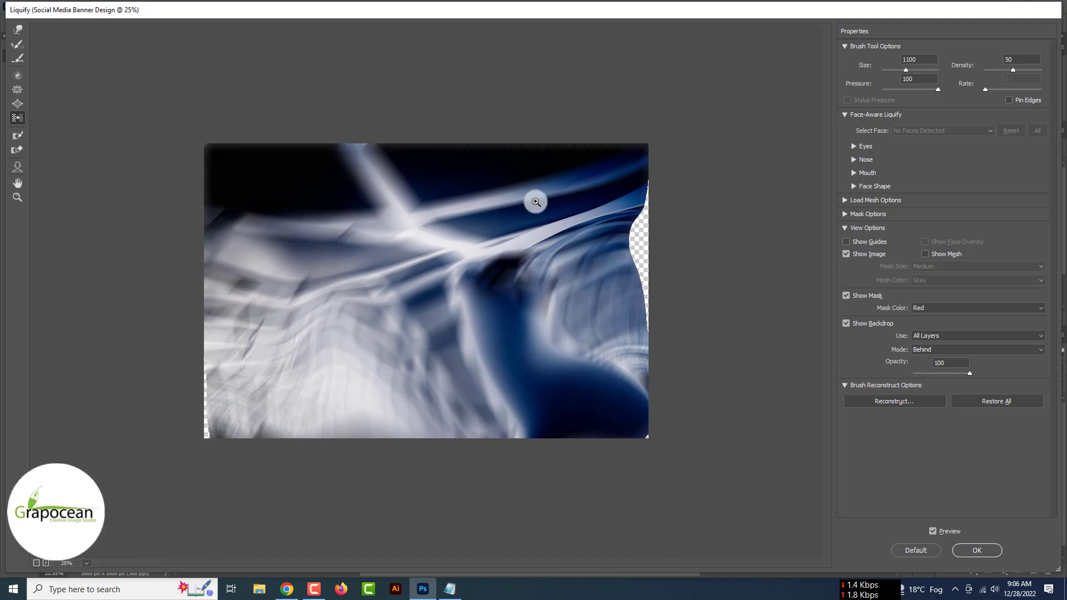
Finish warping the blurred copy into flowing curves with Liquify and move its layer below the Hue/Saturation adjustment
{"action": "mouse_move", "coordinate": [545, 245]}
{"action": "left_mouse_down"}
{"action": "mouse_move", "coordinate": [685, 204]}
{"action": "mouse_move", "coordinate": [629, 226]}
{"action": "mouse_move", "coordinate": [649, 238]}
{"action": "mouse_move", "coordinate": [638, 347]}
{"action": "mouse_move", "coordinate": [700, 208]}
{"action": "left_mouse_up"}
{"action": "mouse_move", "coordinate": [716, 245]}
{"action": "left_mouse_down"}
{"action": "mouse_move", "coordinate": [599, 180]}
{"action": "mouse_move", "coordinate": [483, 158]}
{"action": "mouse_move", "coordinate": [636, 169]}
{"action": "mouse_move", "coordinate": [438, 239]}
{"action": "mouse_move", "coordinate": [431, 286]}
{"action": "mouse_move", "coordinate": [439, 257]}
{"action": "mouse_move", "coordinate": [176, 267]}
{"action": "mouse_move", "coordinate": [169, 290]}
{"action": "mouse_move", "coordinate": [278, 243]}
{"action": "mouse_move", "coordinate": [223, 286]}
{"action": "left_mouse_up"}
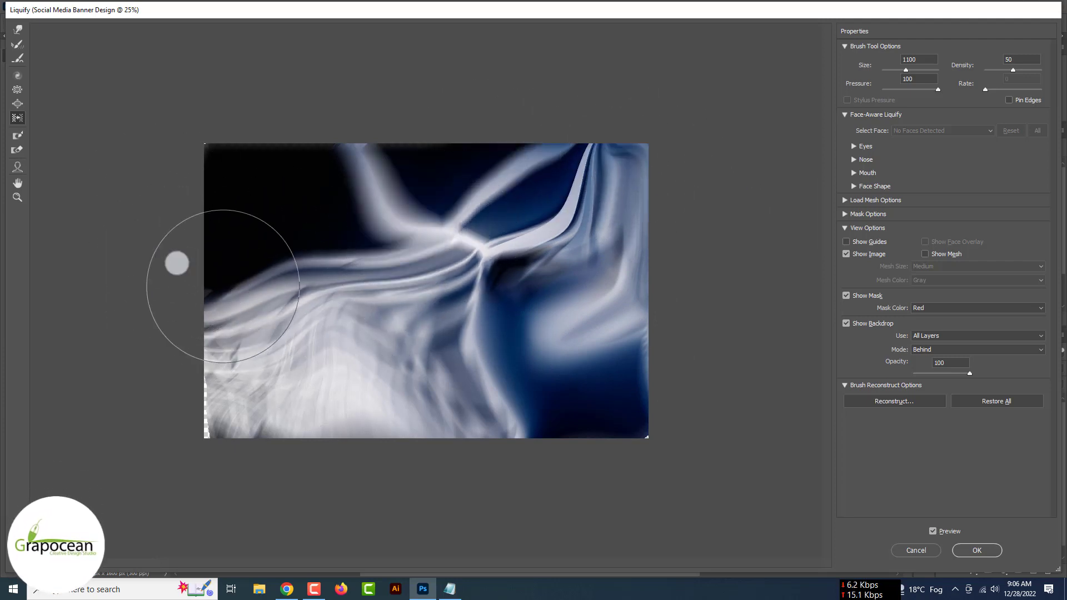
{"action": "mouse_move", "coordinate": [224, 404]}
{"action": "left_mouse_down"}
{"action": "mouse_move", "coordinate": [310, 398]}
{"action": "mouse_move", "coordinate": [243, 409]}
{"action": "mouse_move", "coordinate": [512, 449]}
{"action": "left_mouse_up"}
{"action": "left_click", "coordinate": [988, 552]}
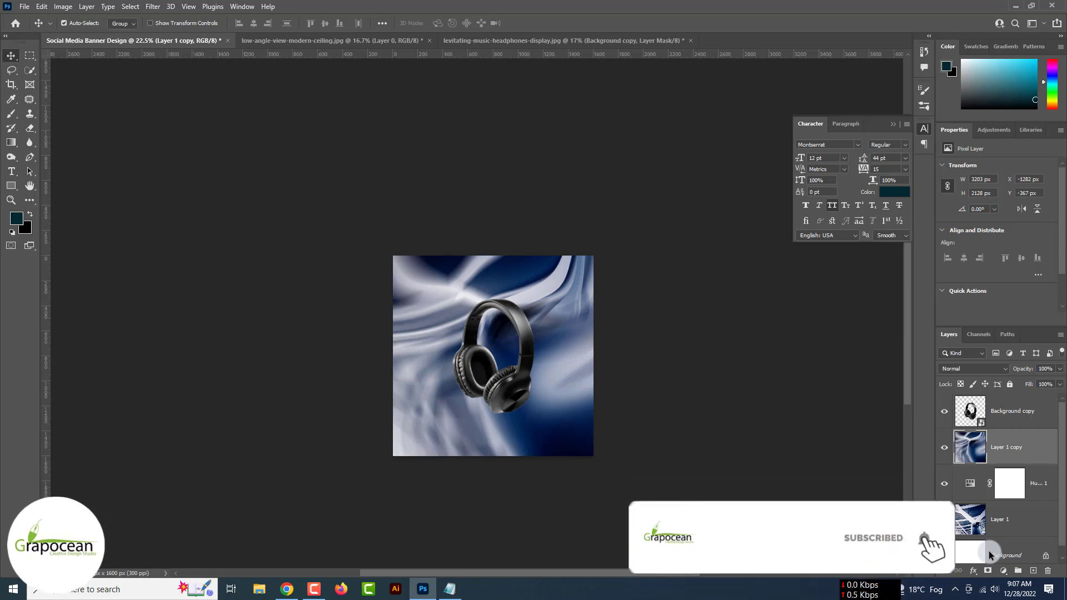
{"action": "left_click_drag", "start_coordinate": [1027, 445], "coordinate": [1006, 502]}
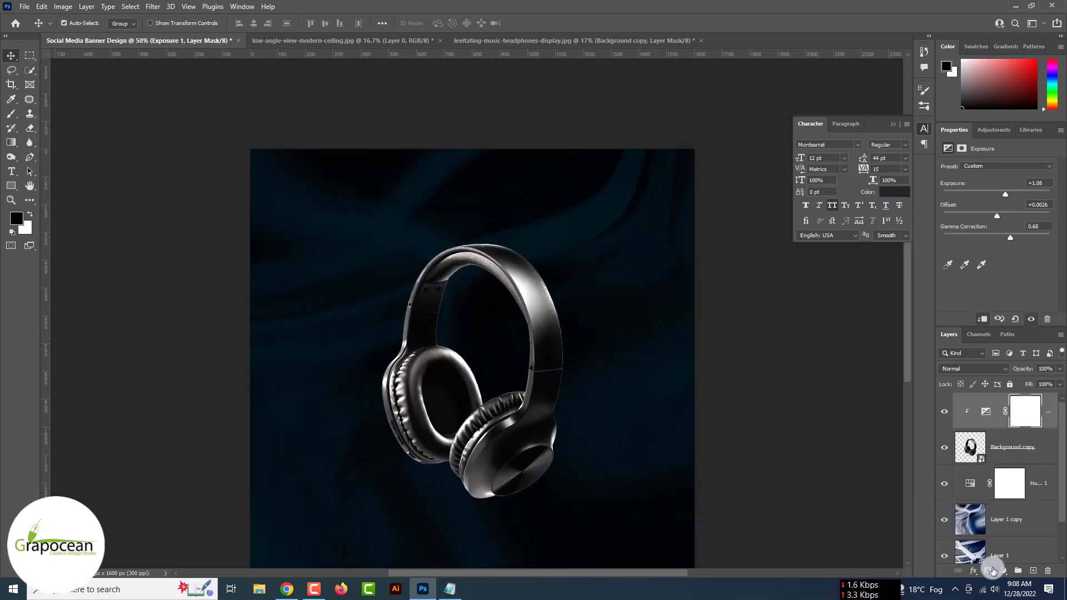
{"action": "left_click", "coordinate": [1003, 571]}
{"action": "left_click", "coordinate": [999, 388]}
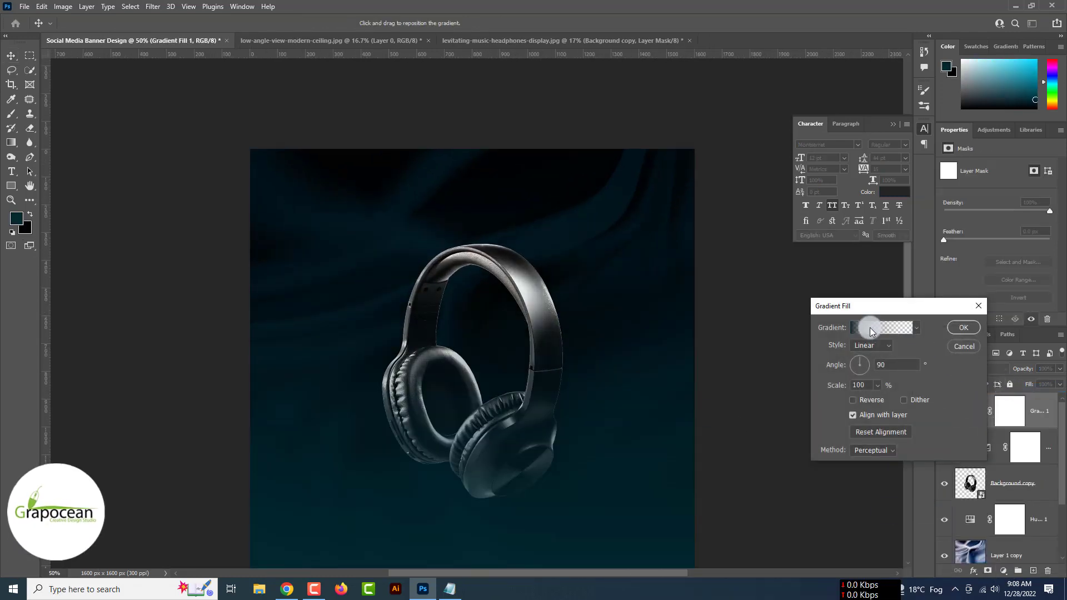
{"action": "left_click", "coordinate": [869, 327]}
{"action": "left_click", "coordinate": [892, 337]}
{"action": "left_click", "coordinate": [964, 346]}
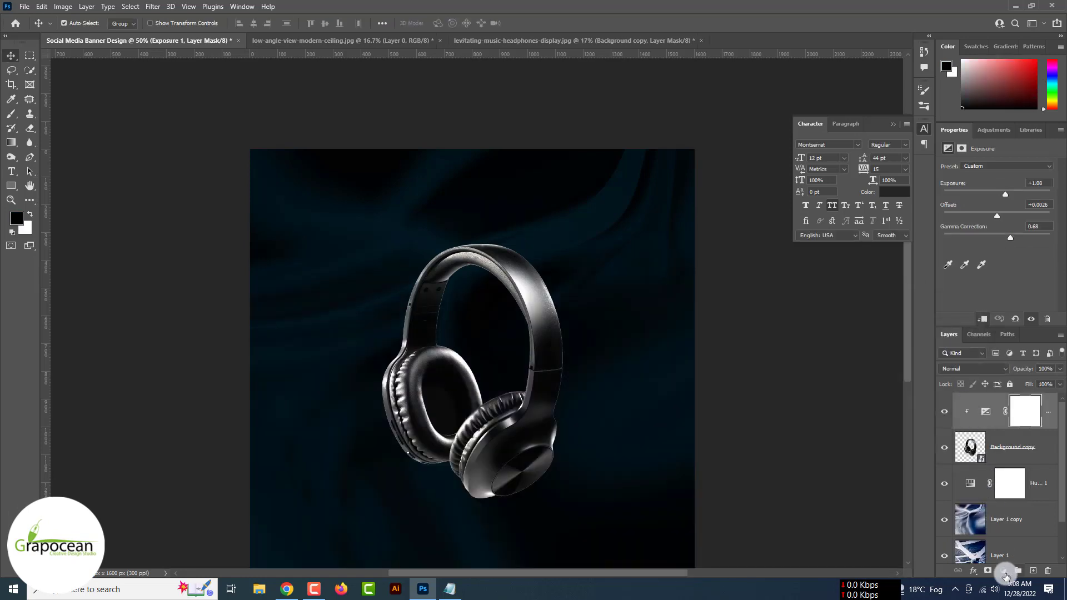
Add a linear Gradient Fill layer at the top of the stack, fading from the copied bright green to transparent at 90°
{"action": "left_click", "coordinate": [1003, 570]}
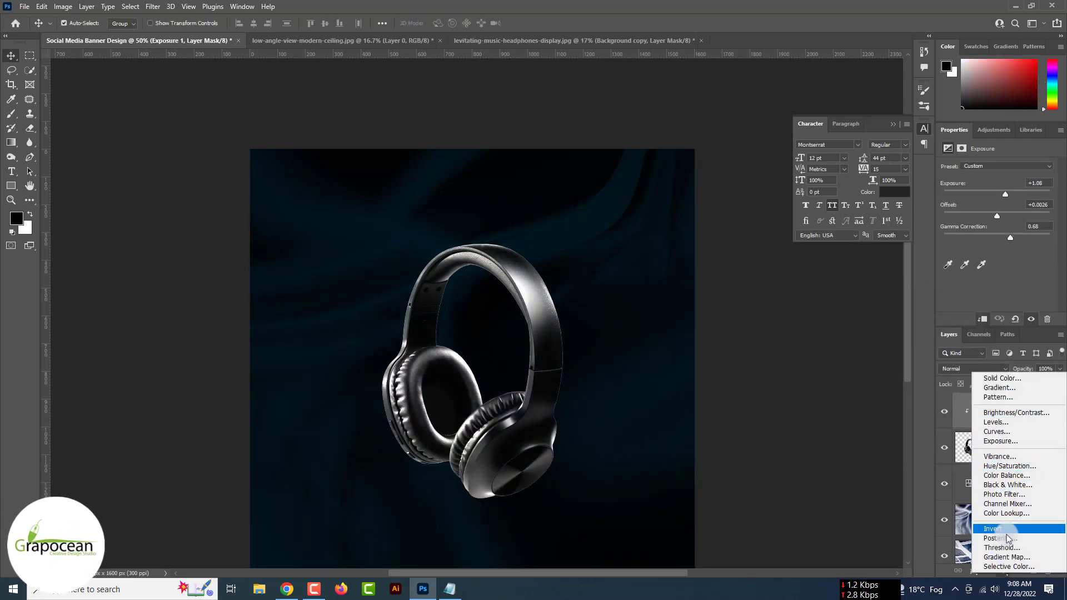
{"action": "left_click", "coordinate": [1007, 389]}
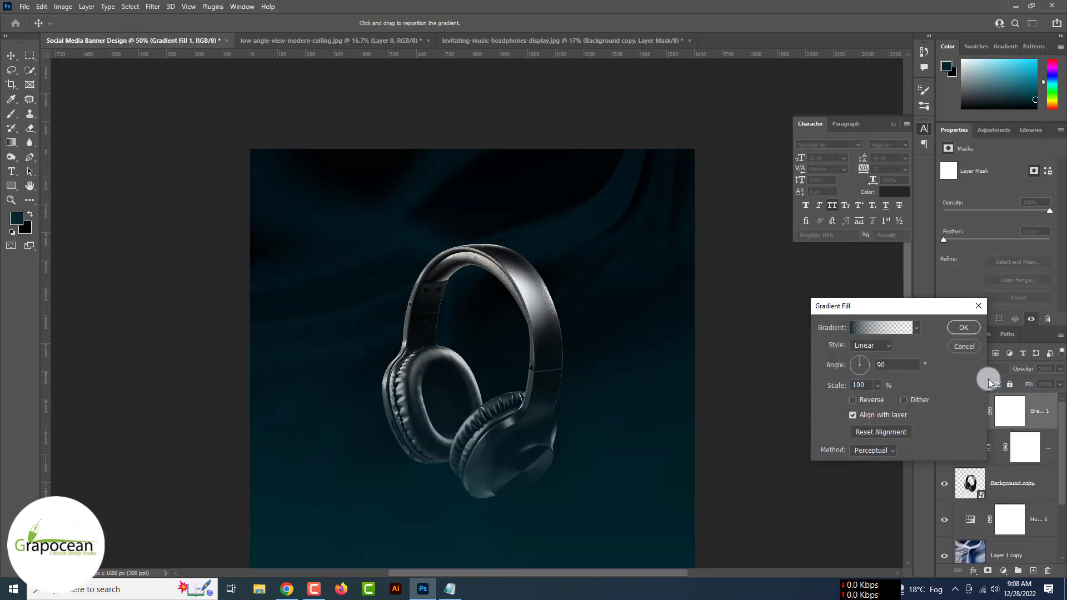
{"action": "left_click", "coordinate": [872, 335]}
{"action": "left_click", "coordinate": [680, 496]}
{"action": "double_click", "coordinate": [679, 496]}
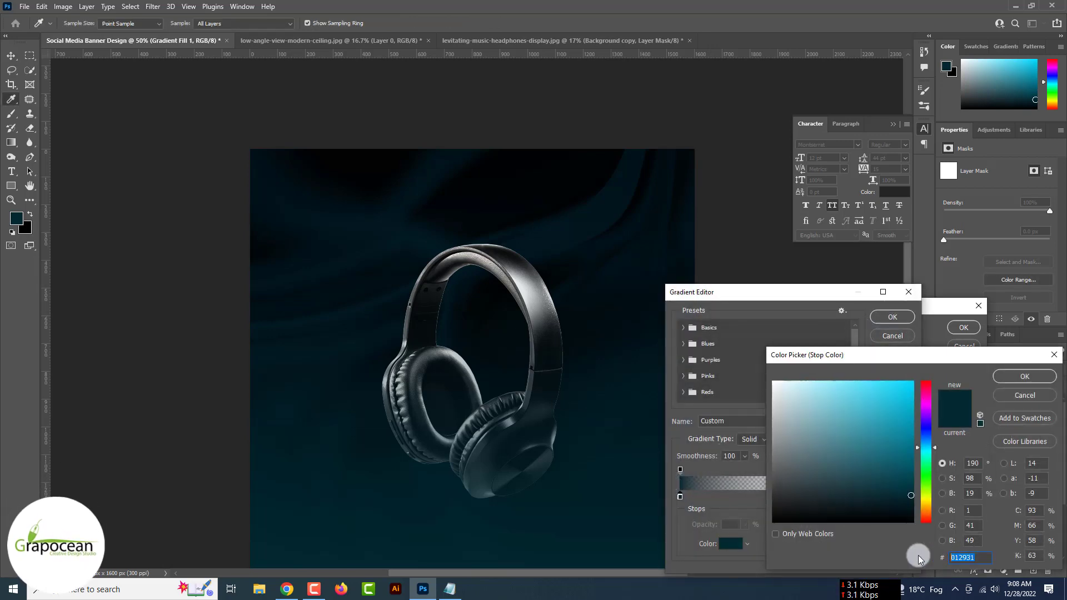
{"action": "key", "text": "ctrl+v"}
{"action": "left_click", "coordinate": [1027, 378]}
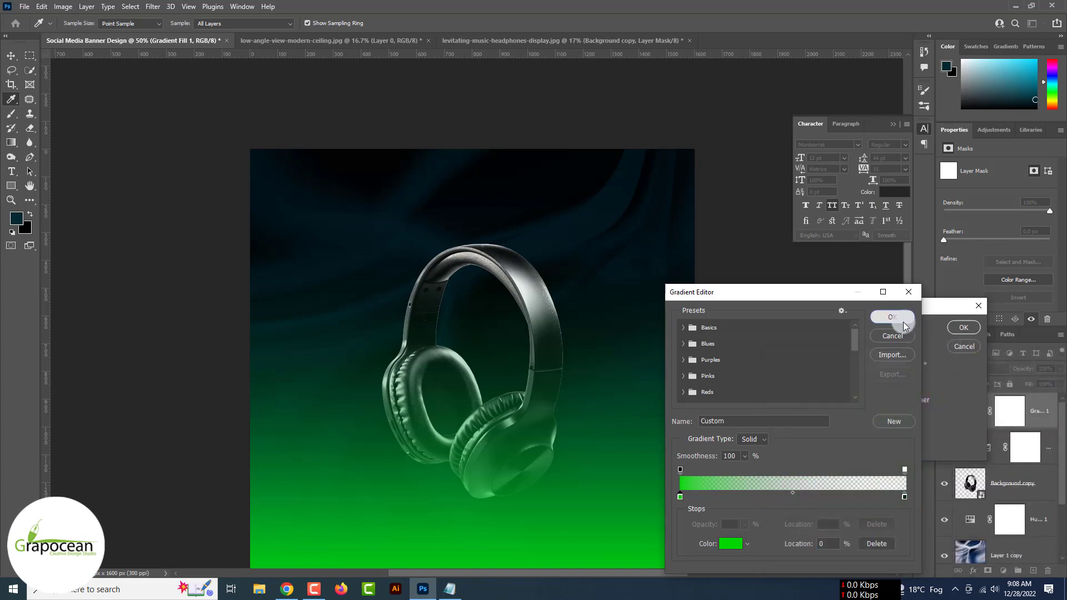
{"action": "left_click", "coordinate": [903, 323]}
{"action": "left_click", "coordinate": [963, 327]}
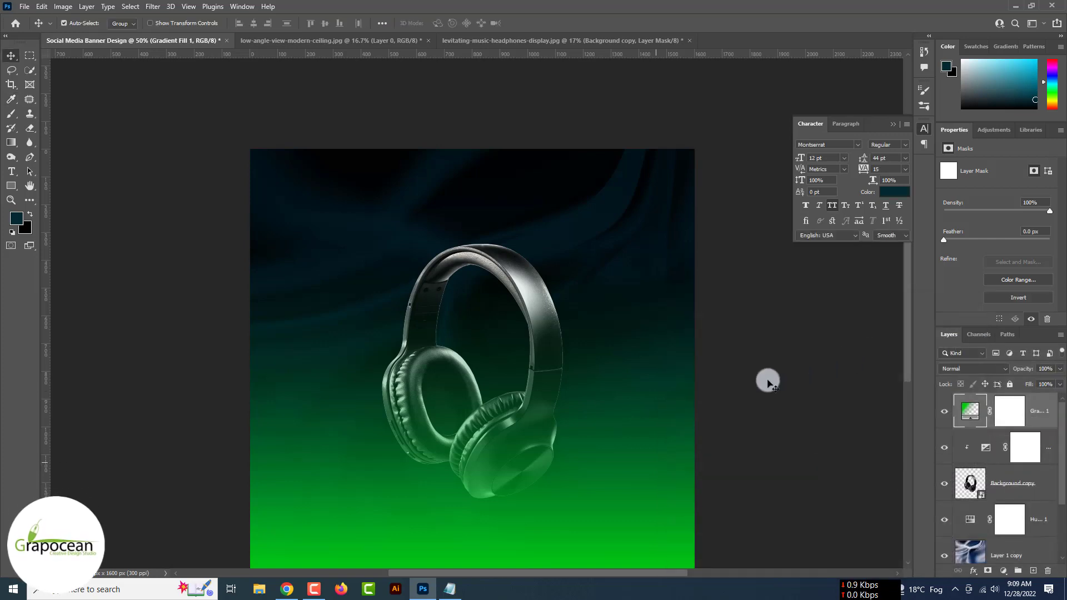
Reopen the Gradient Fill and shift the gradient downward on the canvas so the green sits lower
{"action": "scroll", "coordinate": [655, 463], "scroll_direction": "down", "scroll_amount": 5}
{"action": "left_click_drag", "start_coordinate": [483, 454], "coordinate": [414, 347]}
{"action": "double_click", "coordinate": [972, 415]}
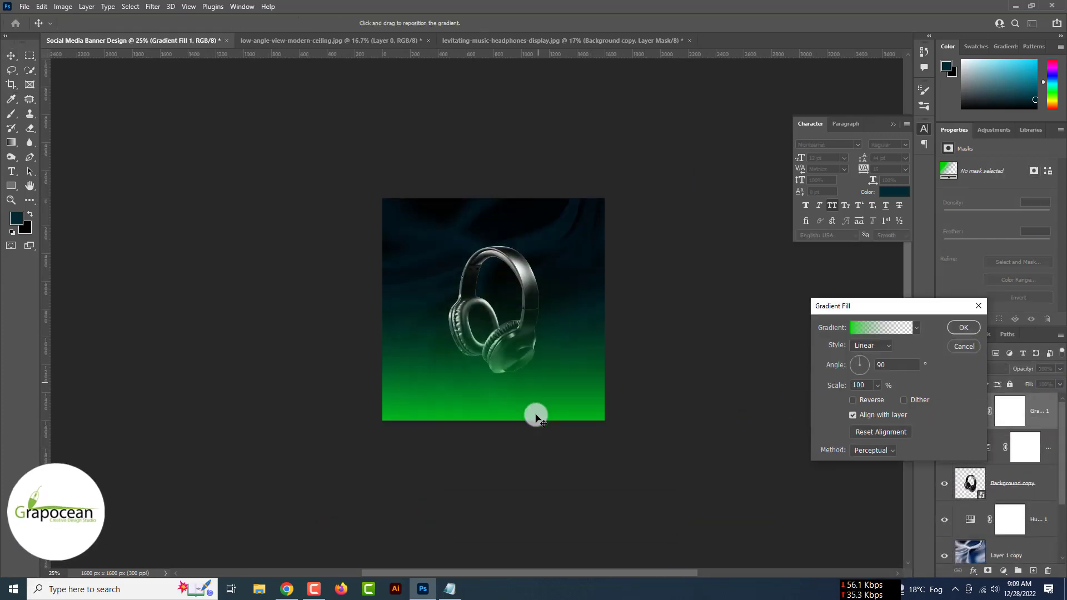
{"action": "left_click_drag", "start_coordinate": [536, 417], "coordinate": [534, 442]}
Set the Gradient Fill's end colour stop to 00d700 and apply the gradient
{"action": "left_click", "coordinate": [859, 327]}
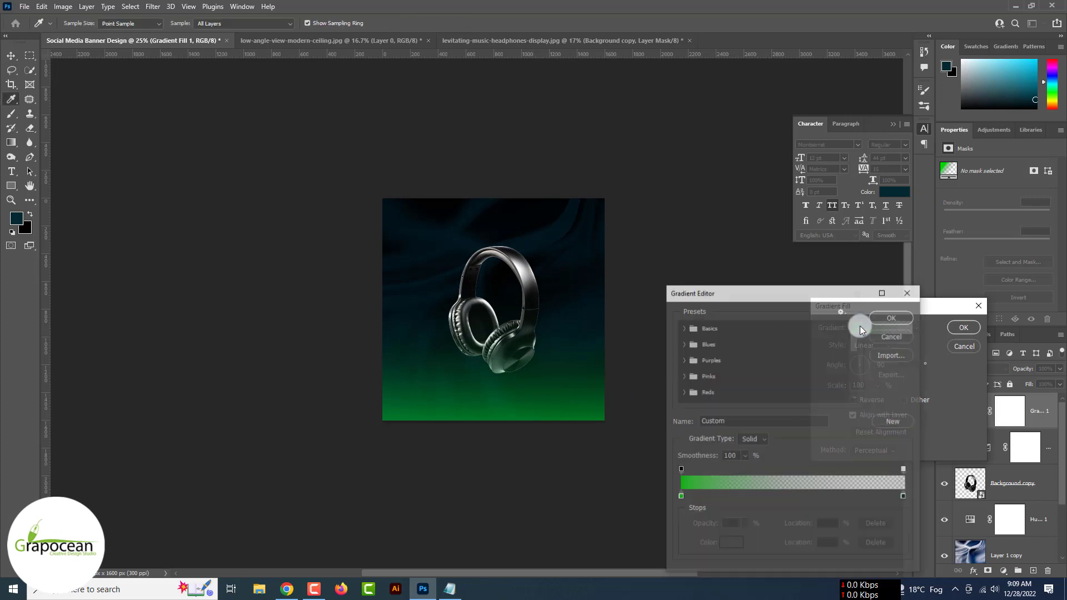
{"action": "double_click", "coordinate": [902, 497]}
{"action": "type", "text": "00d700"}
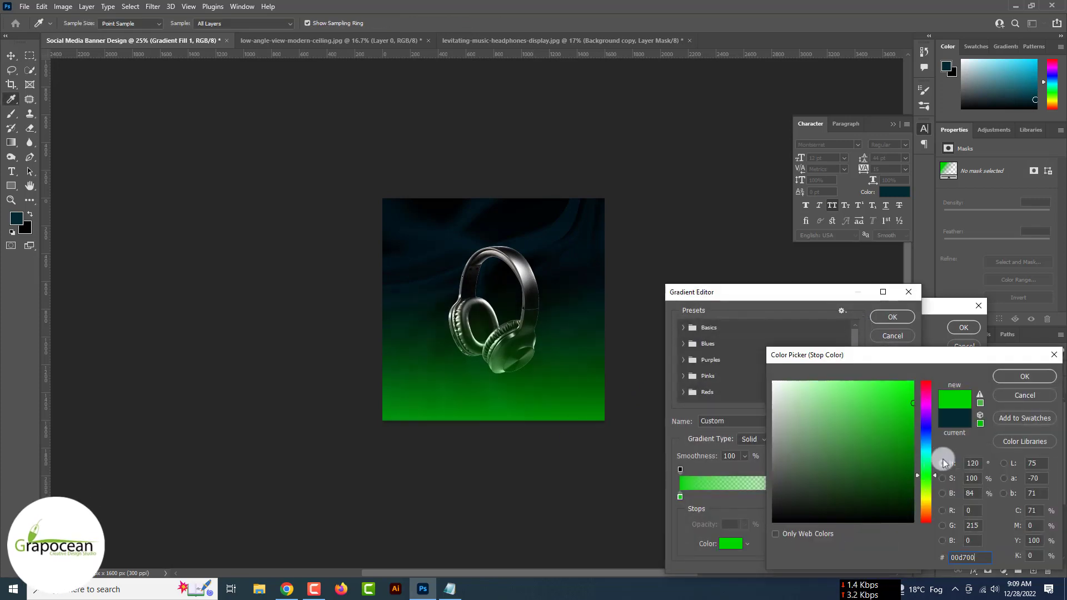
{"action": "left_click", "coordinate": [1028, 375]}
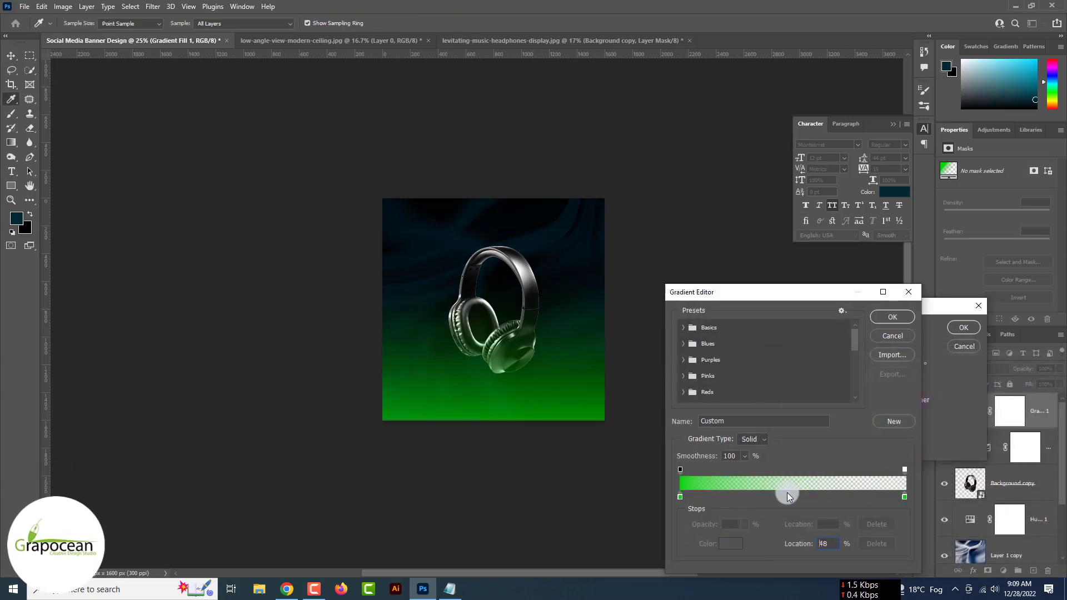
{"action": "left_click", "coordinate": [892, 317]}
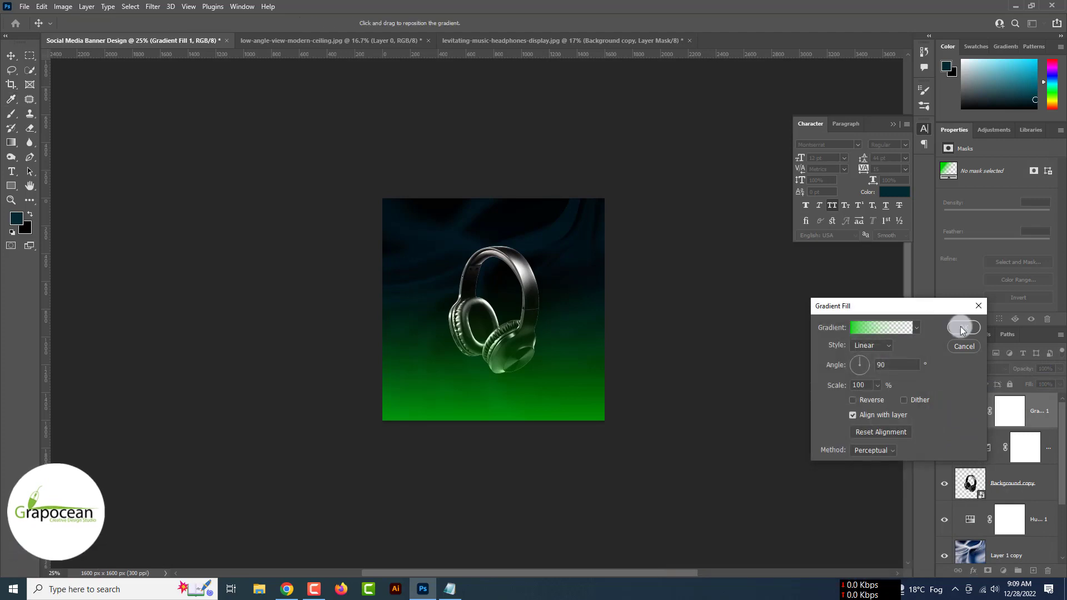
{"action": "left_click", "coordinate": [961, 328]}
Add a clipped Hue/Saturation adjustment to the headphones layer with Colorize on, hue 143, saturation 31 and lightness +42
{"action": "left_click", "coordinate": [512, 266], "text": "ctrl"}
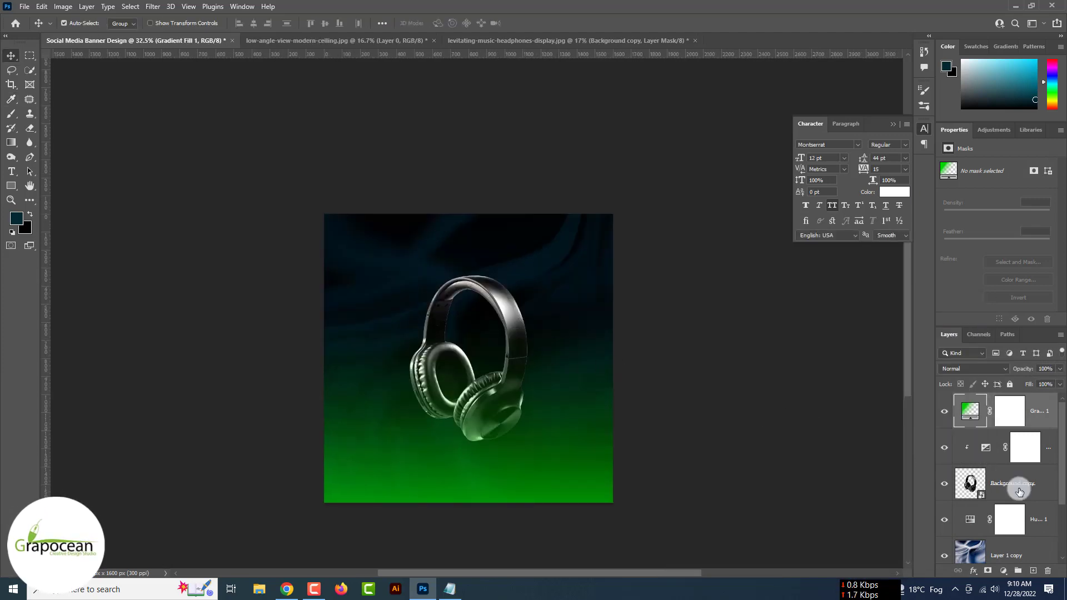
{"action": "left_click", "coordinate": [1017, 488]}
{"action": "left_click", "coordinate": [944, 484]}
{"action": "left_click", "coordinate": [943, 484]}
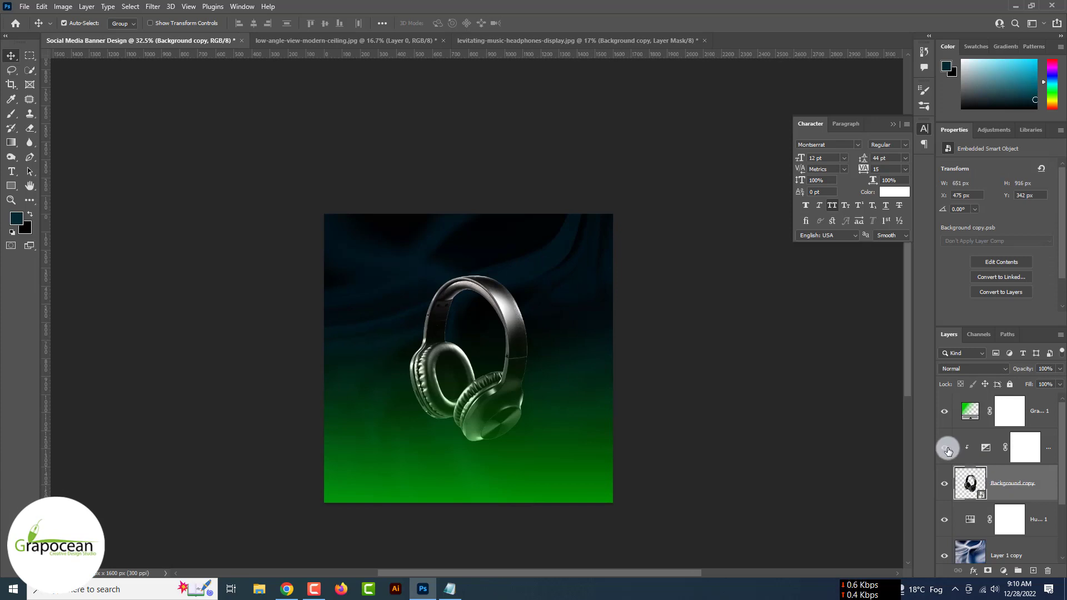
{"action": "left_click", "coordinate": [1003, 570]}
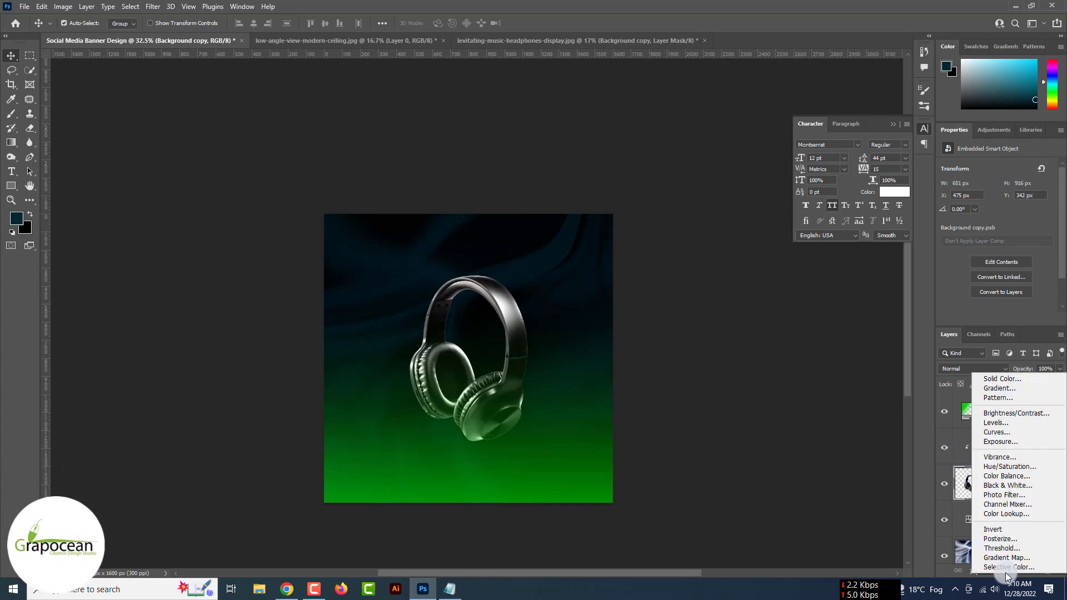
{"action": "left_click", "coordinate": [1022, 468]}
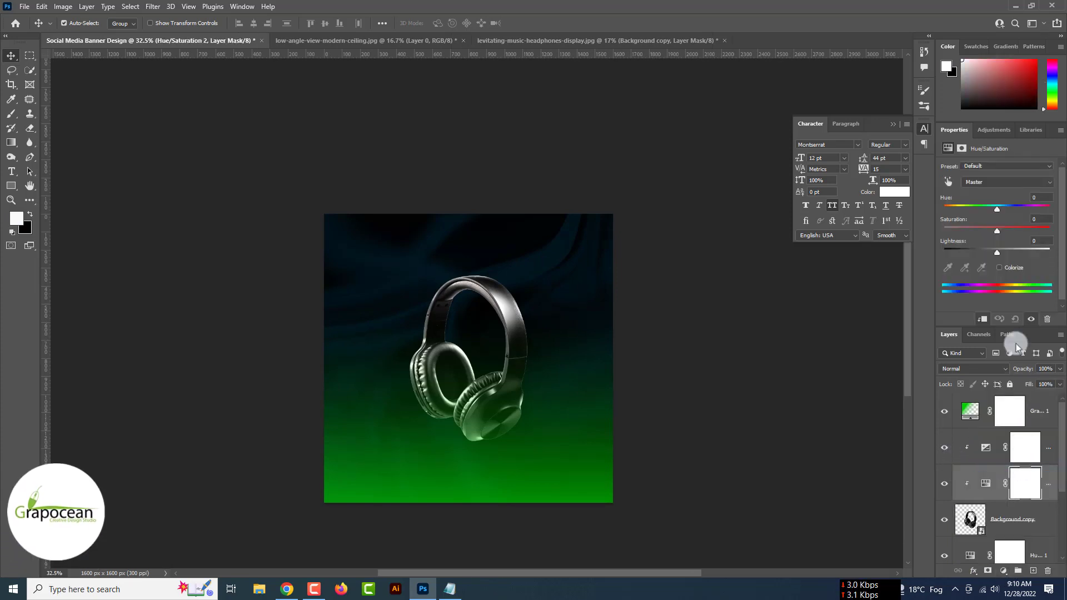
{"action": "left_click", "coordinate": [1011, 267]}
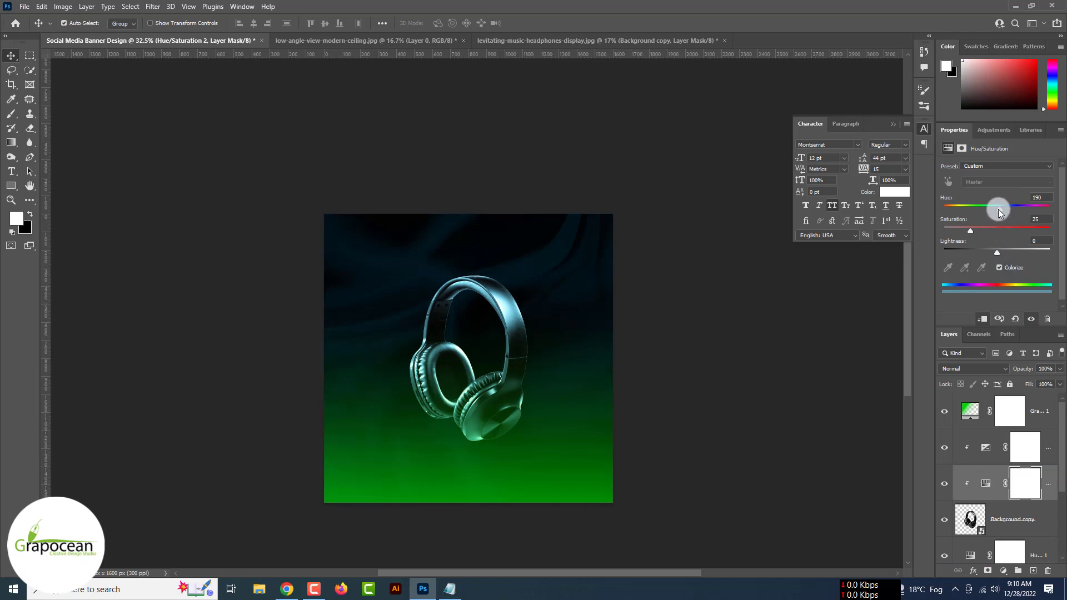
{"action": "left_click_drag", "start_coordinate": [998, 208], "coordinate": [987, 210]}
{"action": "left_click_drag", "start_coordinate": [996, 251], "coordinate": [1018, 249]}
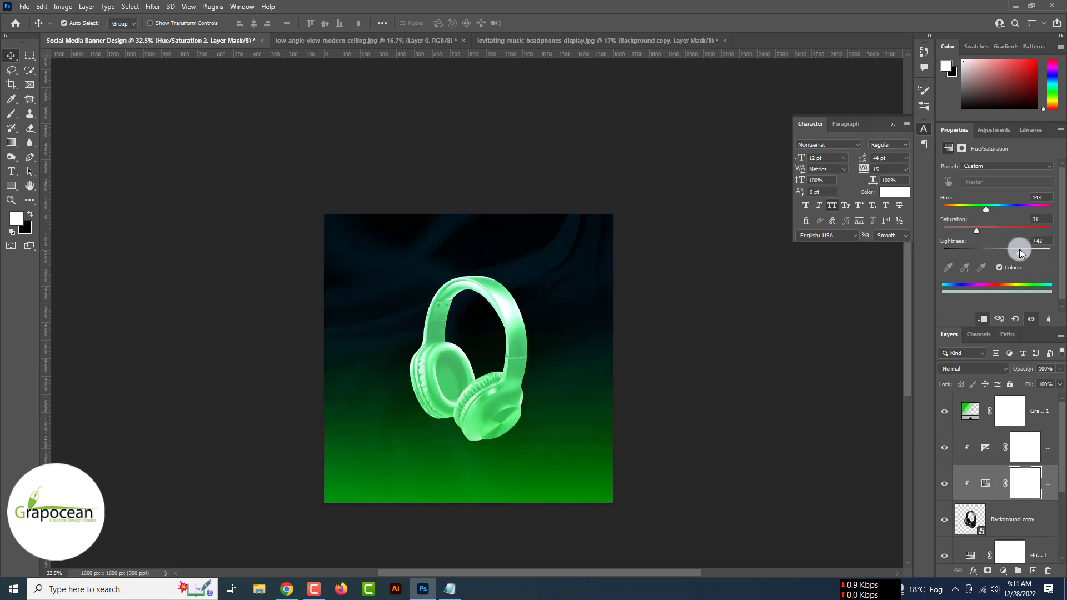
Invert the new Hue/Saturation mask and paint white along the ear cups and headband edges with a soft brush at 55% opacity
{"action": "left_click", "coordinate": [1021, 489]}
{"action": "key", "text": "ctrl+i"}
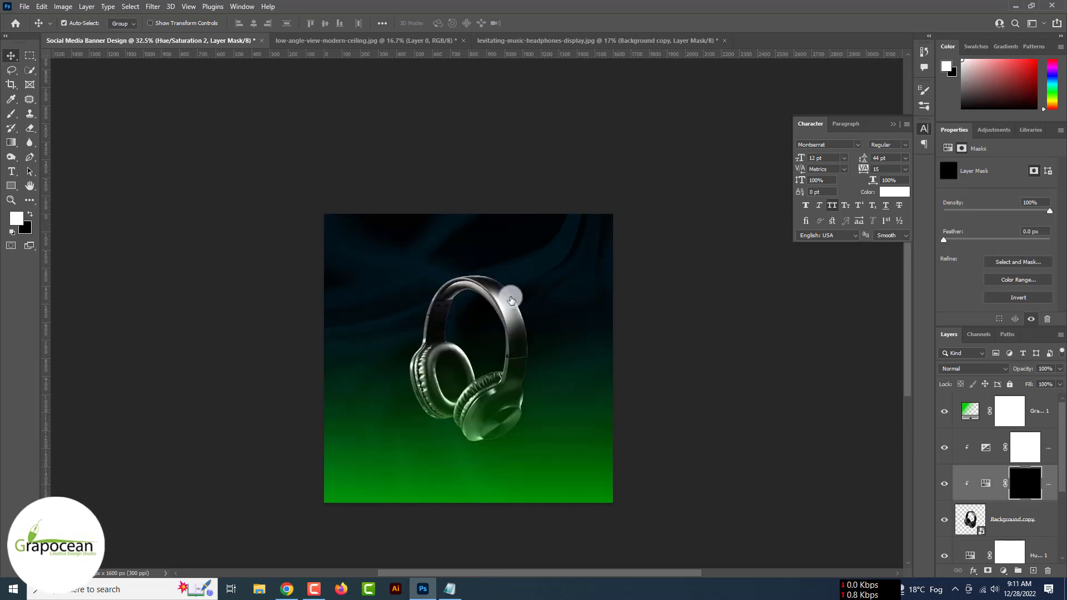
{"action": "left_click", "coordinate": [11, 113]}
{"action": "scroll", "coordinate": [462, 439], "scroll_direction": "up", "scroll_amount": 4}
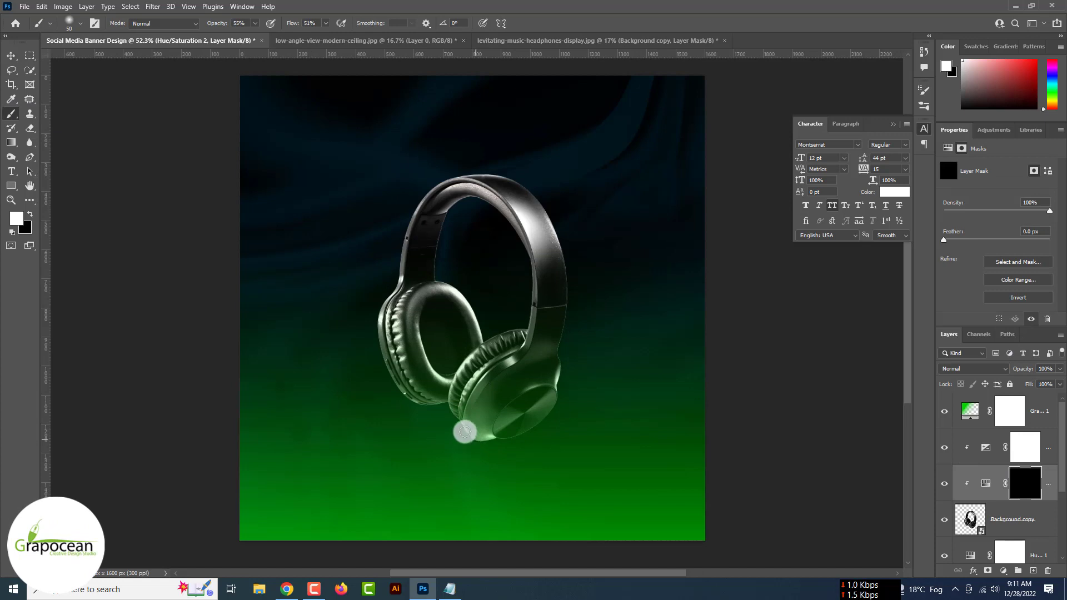
{"action": "mouse_move", "coordinate": [452, 431]}
{"action": "left_mouse_down"}
{"action": "mouse_move", "coordinate": [450, 408]}
{"action": "mouse_move", "coordinate": [454, 449]}
{"action": "mouse_move", "coordinate": [454, 389]}
{"action": "mouse_move", "coordinate": [444, 410]}
{"action": "mouse_move", "coordinate": [417, 397]}
{"action": "mouse_move", "coordinate": [415, 406]}
{"action": "mouse_move", "coordinate": [385, 376]}
{"action": "left_mouse_up"}
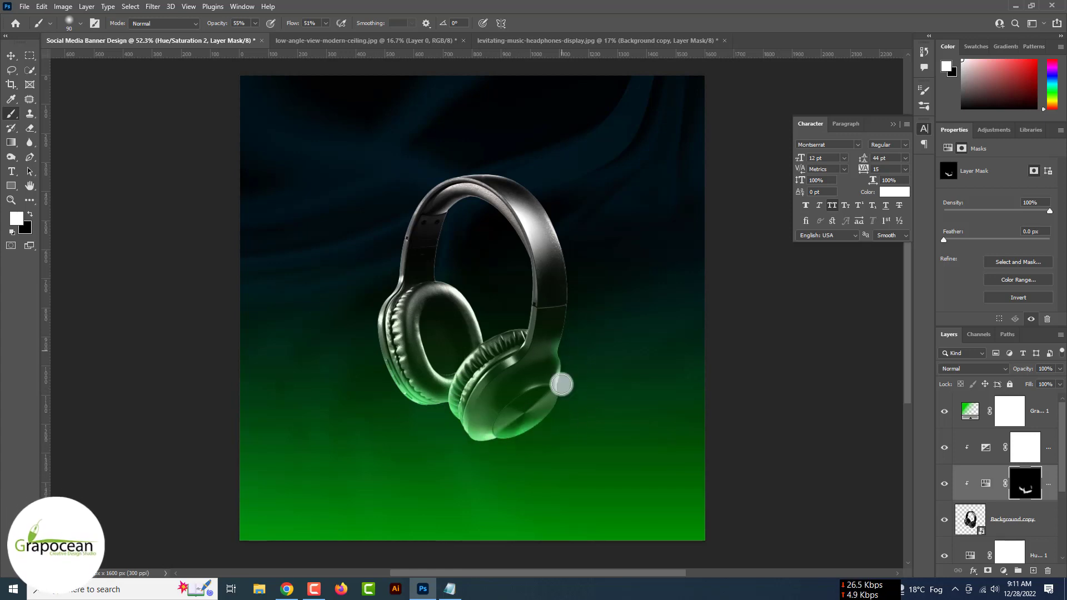
{"action": "left_click_drag", "start_coordinate": [569, 358], "coordinate": [567, 241]}
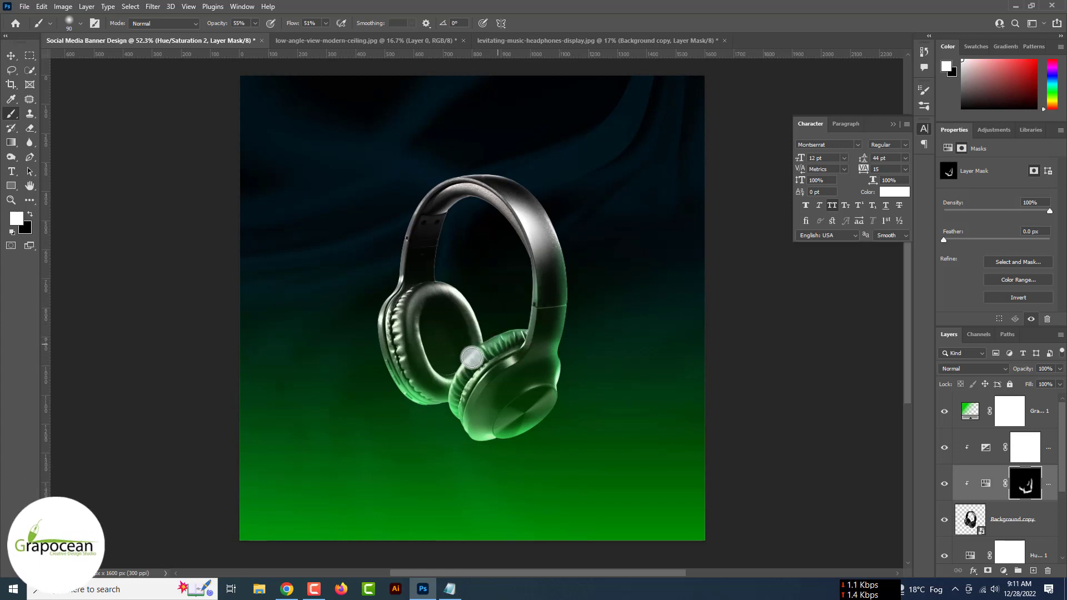
{"action": "scroll", "coordinate": [472, 357], "scroll_direction": "down", "scroll_amount": 2}
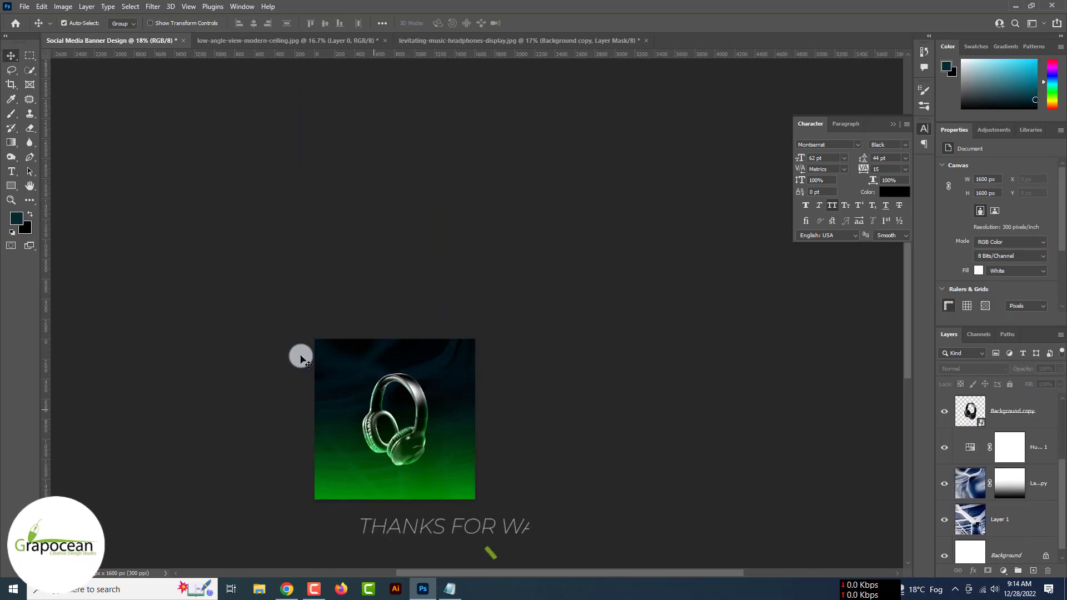
Add a new layer above the Gradient Fill and start a text line over the headphones
{"action": "left_click", "coordinate": [12, 173]}
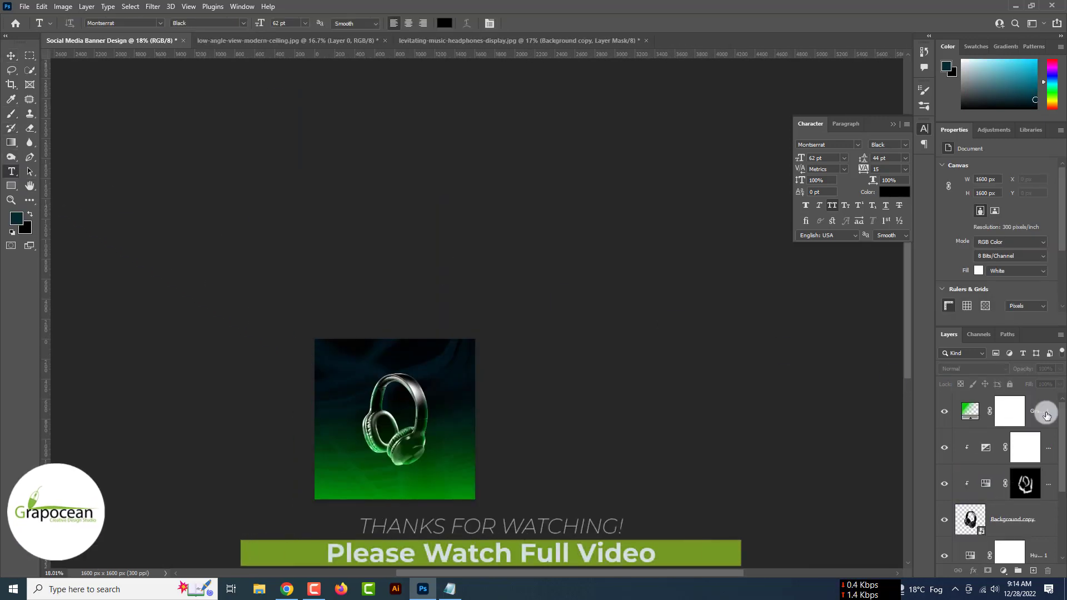
{"action": "left_click", "coordinate": [1044, 412]}
{"action": "left_click", "coordinate": [1032, 570]}
{"action": "left_click", "coordinate": [371, 413]}
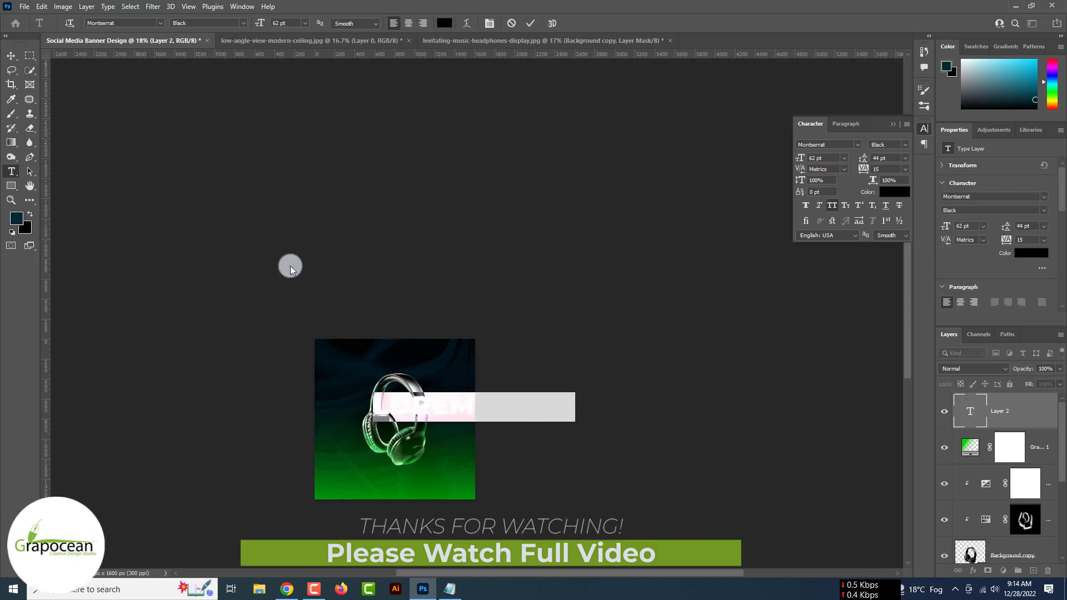
Preview several fonts on the placeholder text and set it to Anton
{"action": "left_click", "coordinate": [159, 26]}
{"action": "key", "text": "Down"}
{"action": "key", "text": "Down"}
{"action": "key", "text": "Down"}
{"action": "key", "text": "Down"}
{"action": "key", "text": "Down"}
{"action": "key", "text": "Down"}
{"action": "key", "text": "Down"}
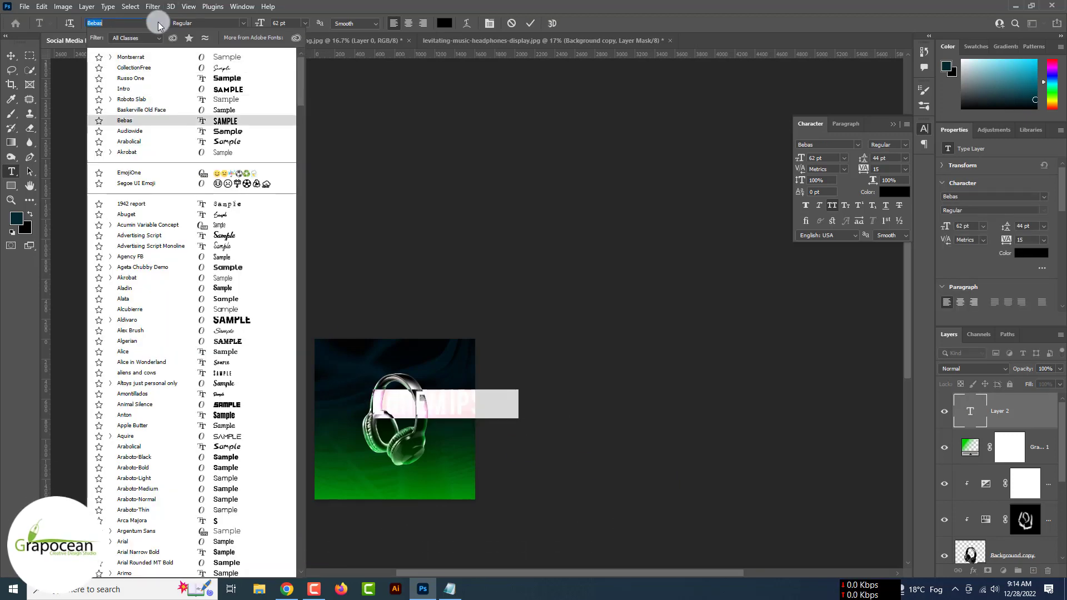
{"action": "scroll", "coordinate": [223, 355], "scroll_direction": "down", "scroll_amount": 1}
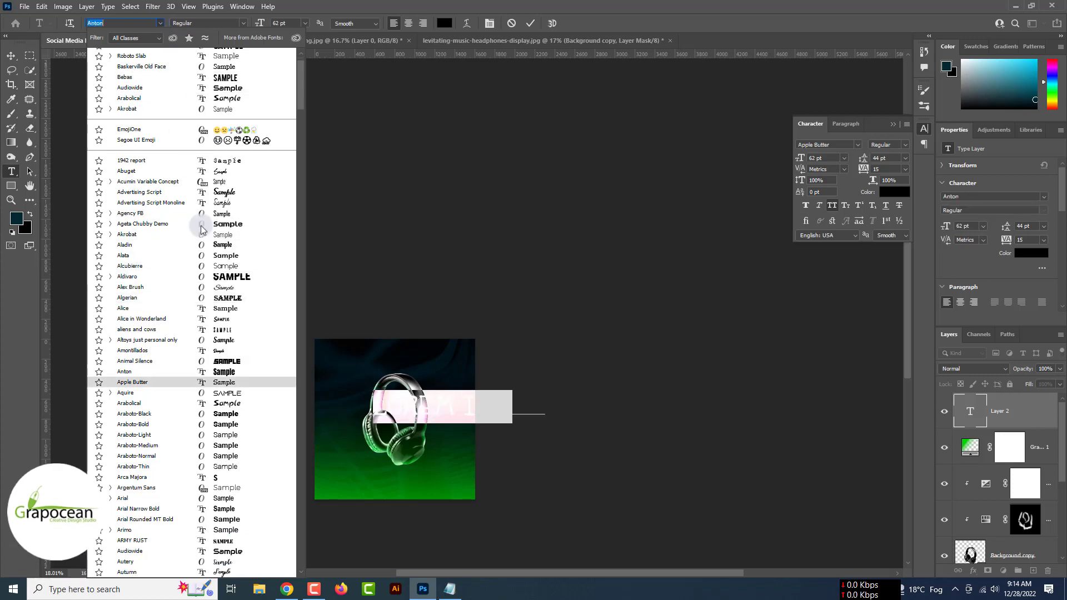
{"action": "left_click", "coordinate": [232, 378]}
Replace the placeholder with "SOund" and colour the text dark green 01730c, sampled from the banner's lower area
{"action": "key", "text": "BackSpace"}
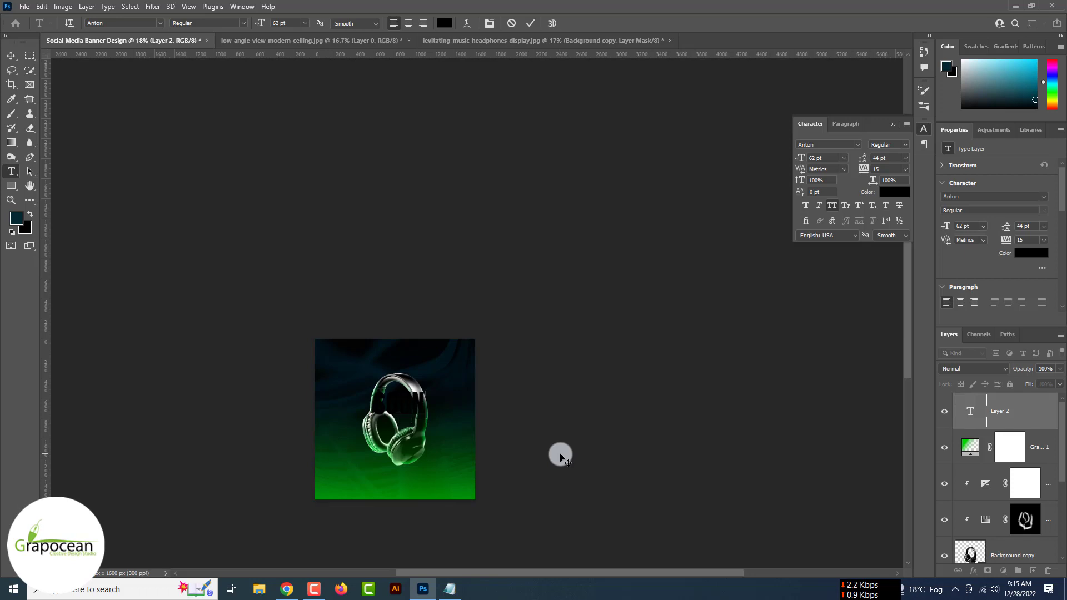
{"action": "left_click", "coordinate": [444, 22]}
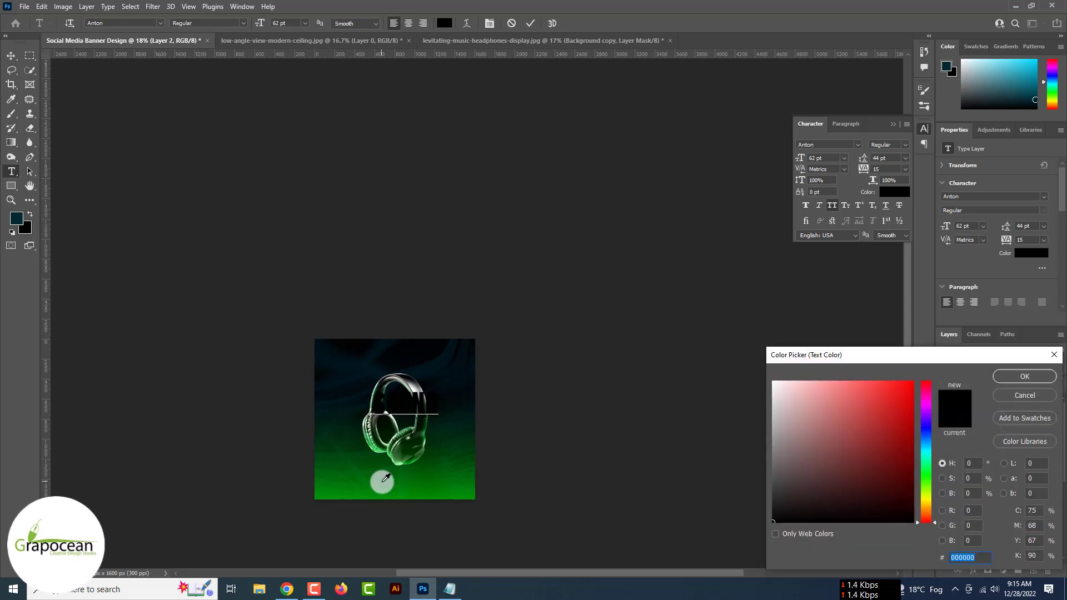
{"action": "left_click", "coordinate": [382, 482]}
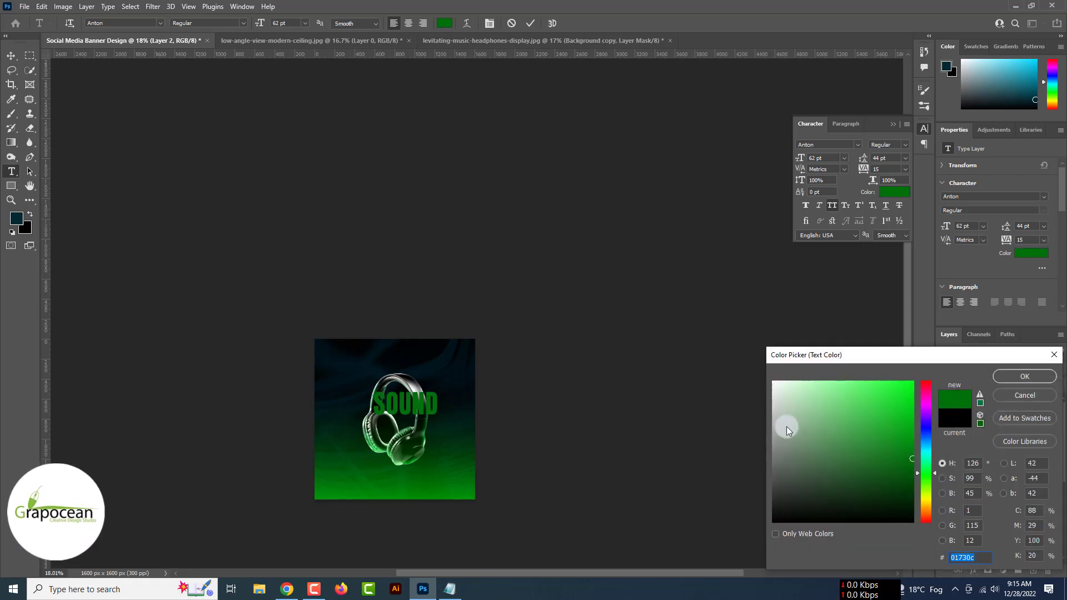
{"action": "left_click", "coordinate": [1025, 376]}
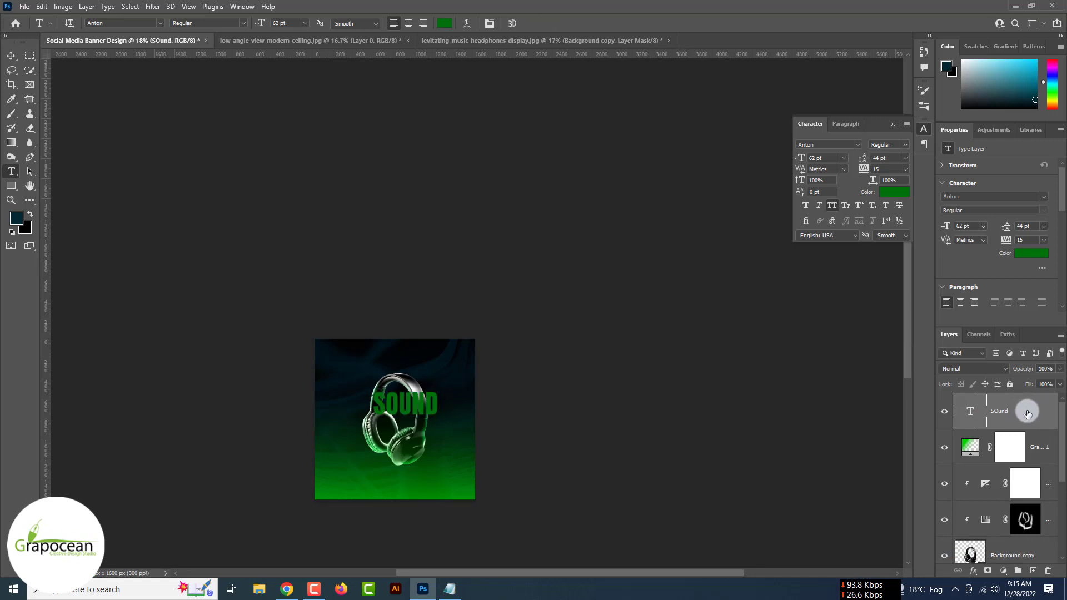
Open the layer style of the SOund text and enable Gradient Overlay
{"action": "right_click", "coordinate": [1027, 414]}
{"action": "left_click", "coordinate": [924, 69]}
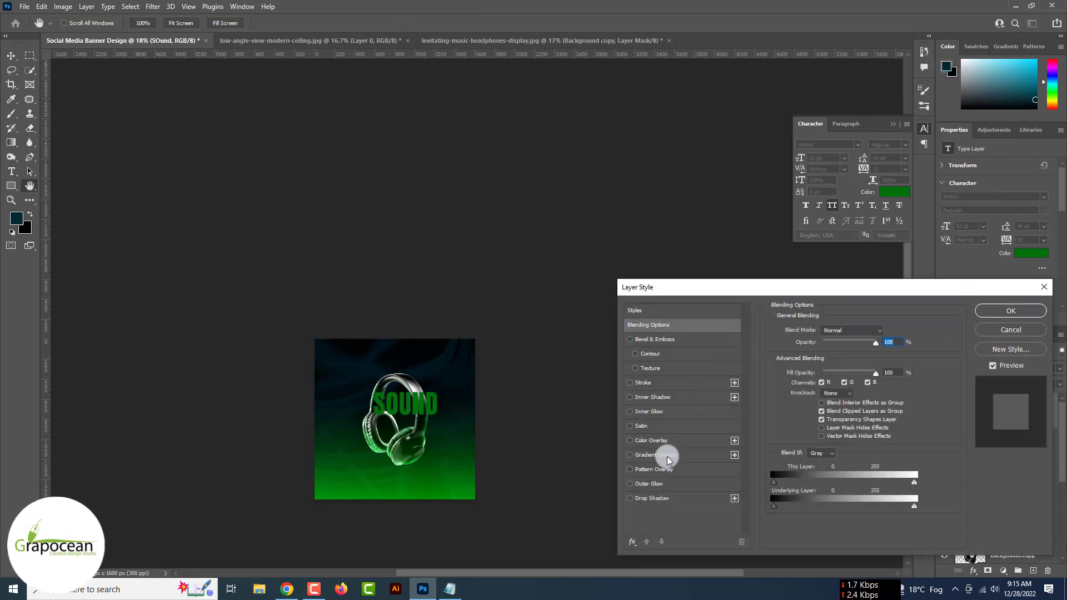
{"action": "left_click", "coordinate": [669, 457]}
{"action": "left_click", "coordinate": [839, 349]}
{"action": "left_click", "coordinate": [680, 496]}
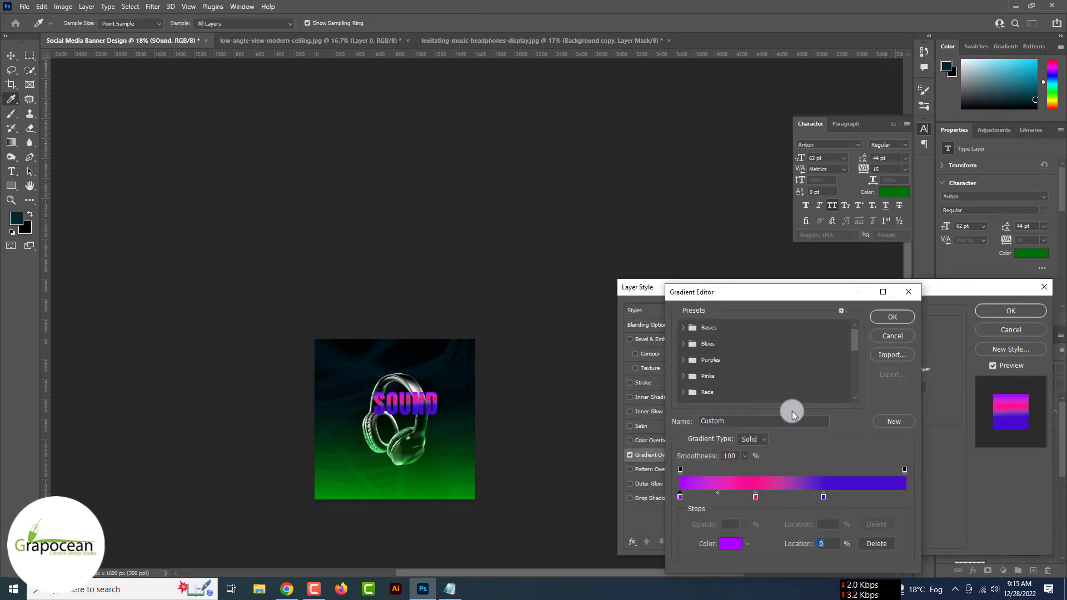
{"action": "left_click", "coordinate": [892, 336]}
Switch the text's gradient overlay to the Foreground to Background preset and set its first colour stop to bright green 00d700
{"action": "left_click", "coordinate": [874, 355]}
{"action": "left_click", "coordinate": [789, 384]}
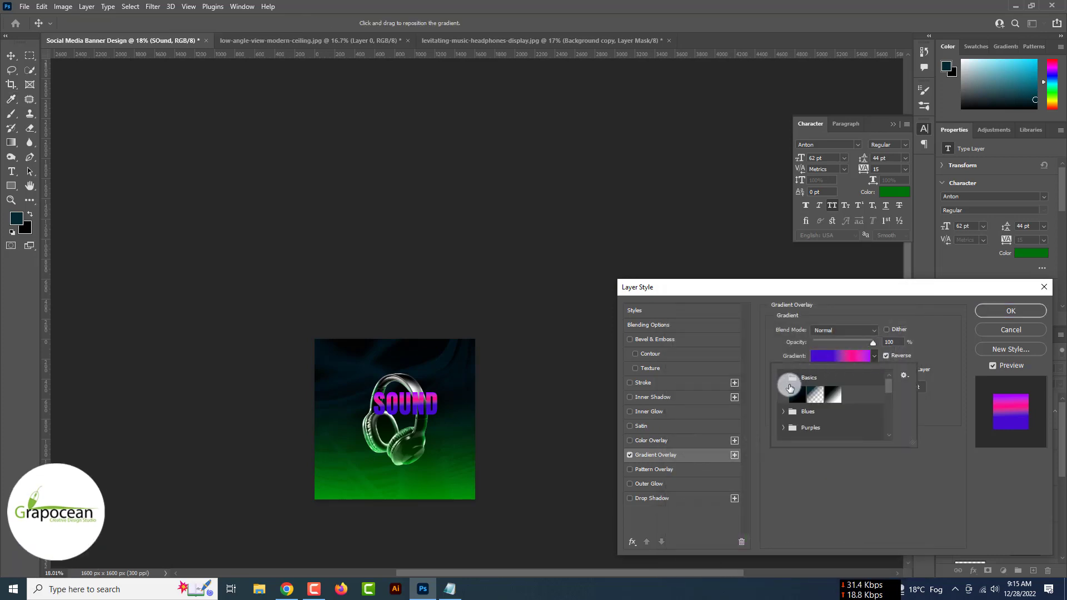
{"action": "left_click", "coordinate": [793, 393]}
{"action": "left_click", "coordinate": [854, 356]}
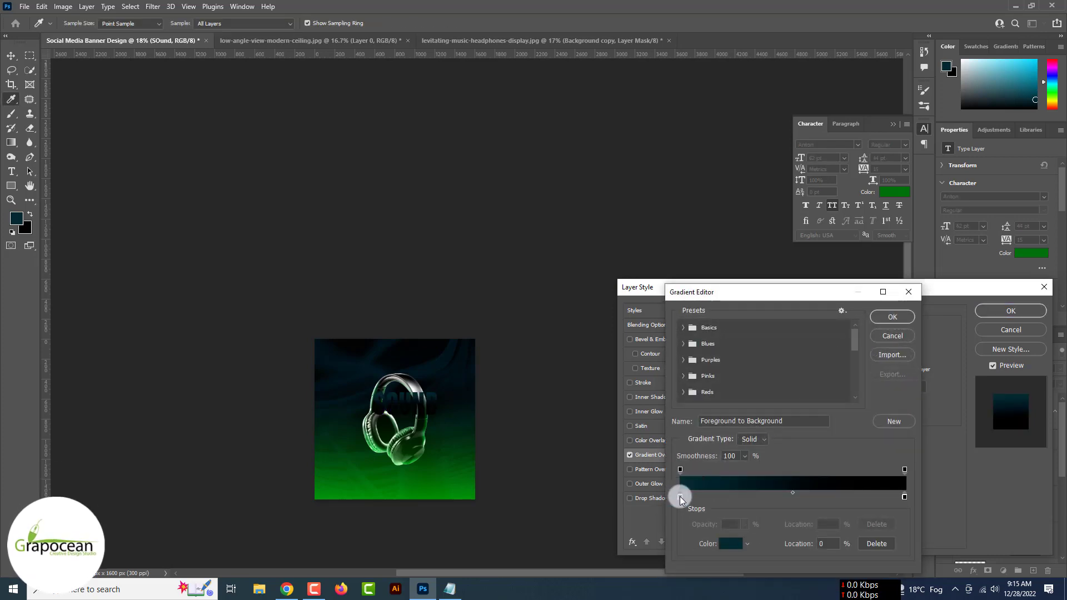
{"action": "double_click", "coordinate": [680, 497]}
{"action": "key", "text": "ctrl+v"}
{"action": "left_click", "coordinate": [1018, 377]}
Set the gradient's end stop to yellow-green c1ff04 and apply the overlay to the SOUND text
{"action": "left_click", "coordinate": [904, 496]}
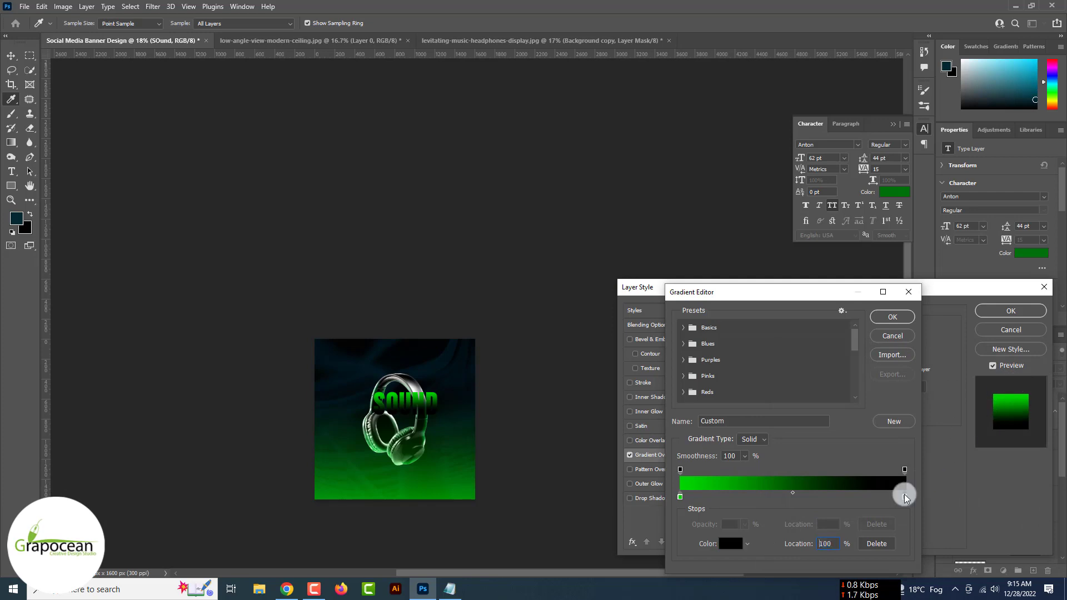
{"action": "double_click", "coordinate": [905, 496]}
{"action": "type", "text": "00d700"}
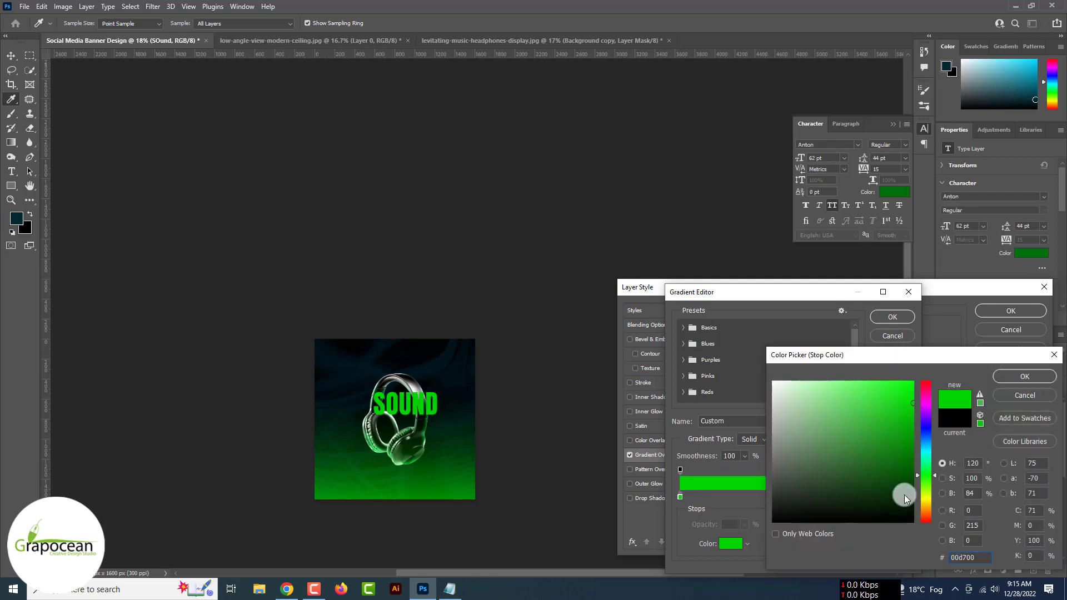
{"action": "left_click", "coordinate": [942, 492]}
{"action": "left_click_drag", "start_coordinate": [926, 405], "coordinate": [924, 357]}
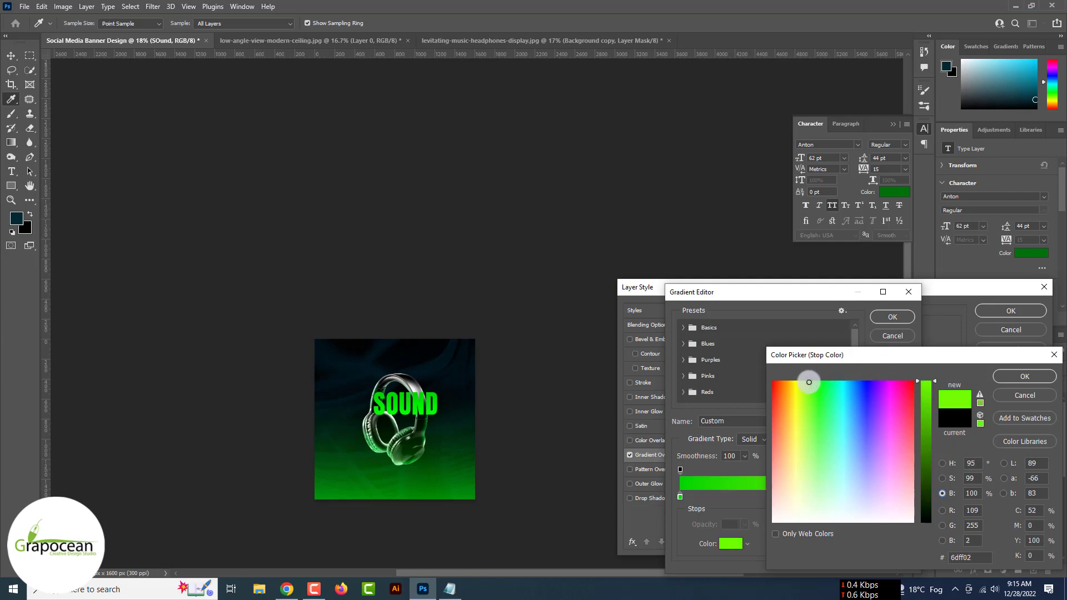
{"action": "left_click_drag", "start_coordinate": [809, 382], "coordinate": [796, 383]}
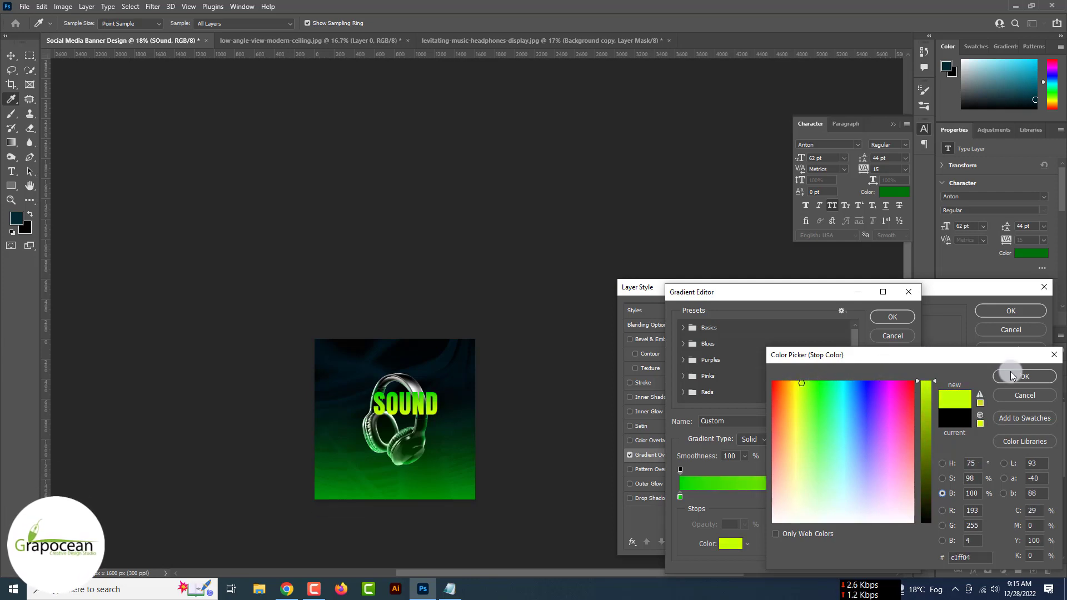
{"action": "left_click", "coordinate": [1024, 376]}
{"action": "left_click", "coordinate": [891, 317]}
{"action": "left_click", "coordinate": [1027, 311]}
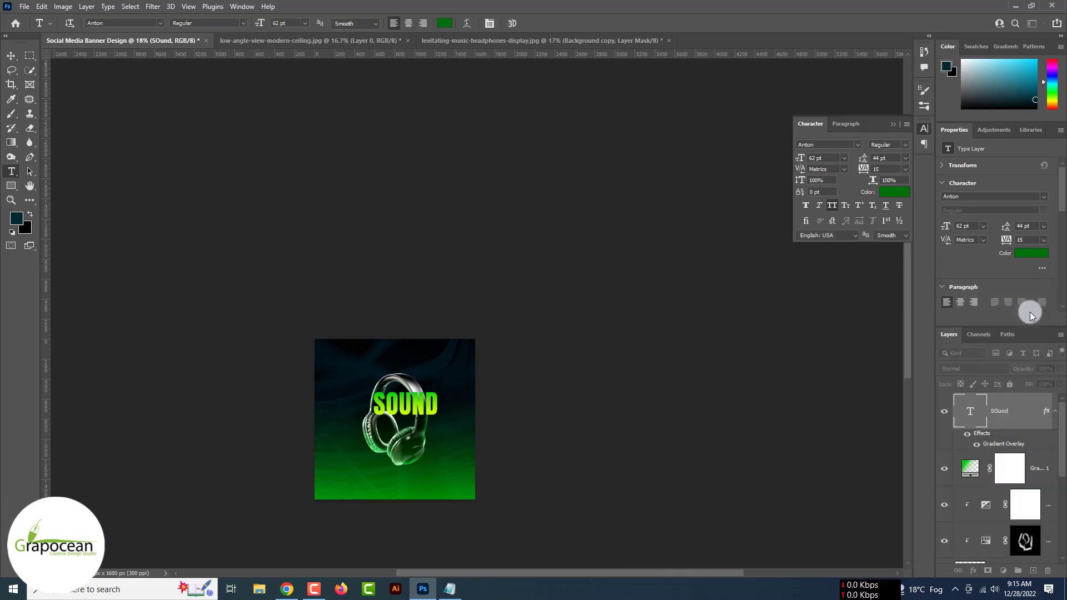
Centre the SOUND text over the headphones and scale it up to 188.50%
{"action": "left_click", "coordinate": [11, 56]}
{"action": "left_click", "coordinate": [168, 354]}
{"action": "scroll", "coordinate": [394, 417], "scroll_direction": "up", "scroll_amount": 2}
{"action": "left_click_drag", "start_coordinate": [411, 406], "coordinate": [395, 412]}
{"action": "key", "text": "ctrl+t"}
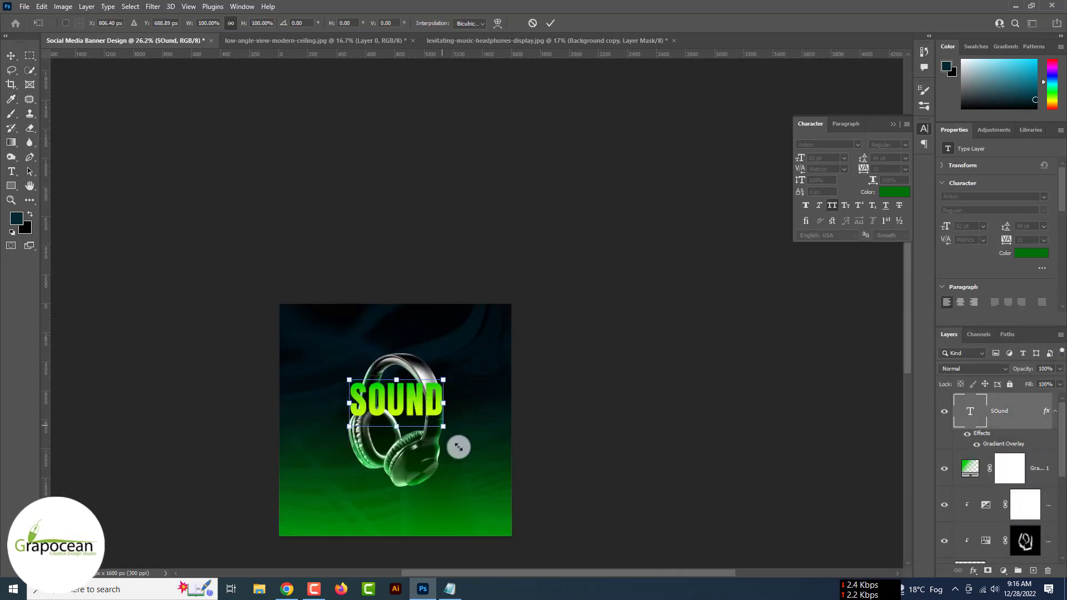
{"action": "left_click_drag", "start_coordinate": [459, 443], "coordinate": [476, 457]}
{"action": "left_click_drag", "start_coordinate": [436, 409], "coordinate": [443, 414]}
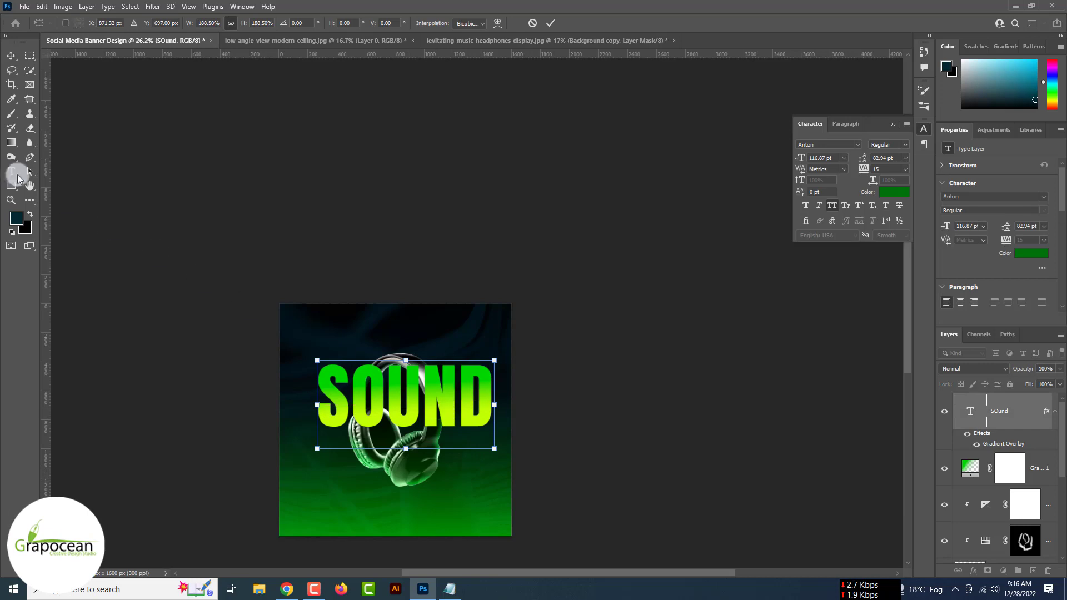
Change the SOUND text's font to Russo One and its size to 79 pt
{"action": "left_click", "coordinate": [17, 174]}
{"action": "left_click_drag", "start_coordinate": [320, 401], "coordinate": [585, 405]}
{"action": "left_click", "coordinate": [159, 25]}
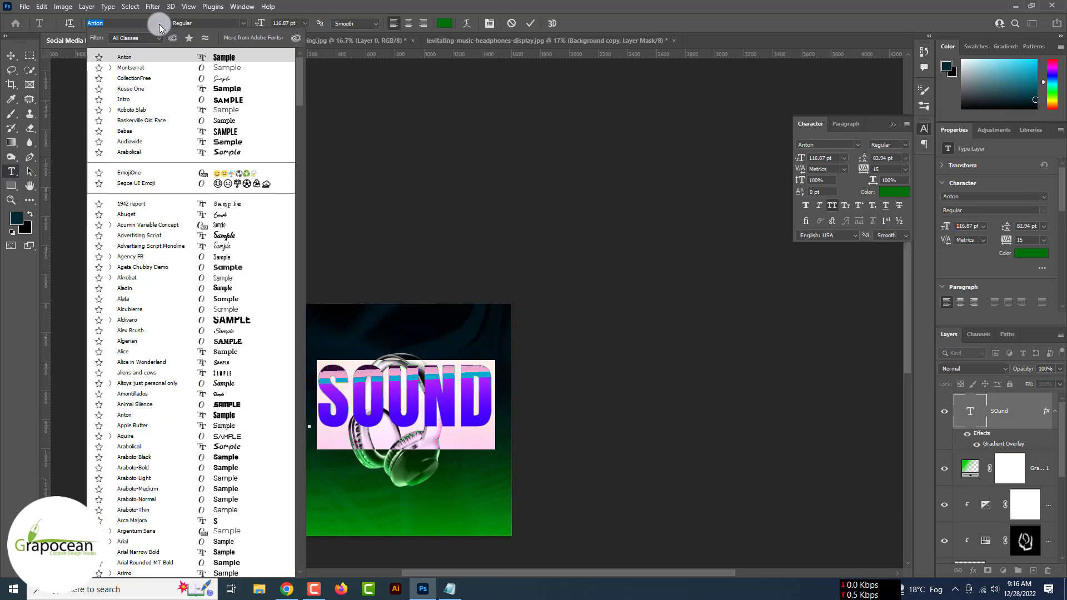
{"action": "left_click", "coordinate": [214, 88]}
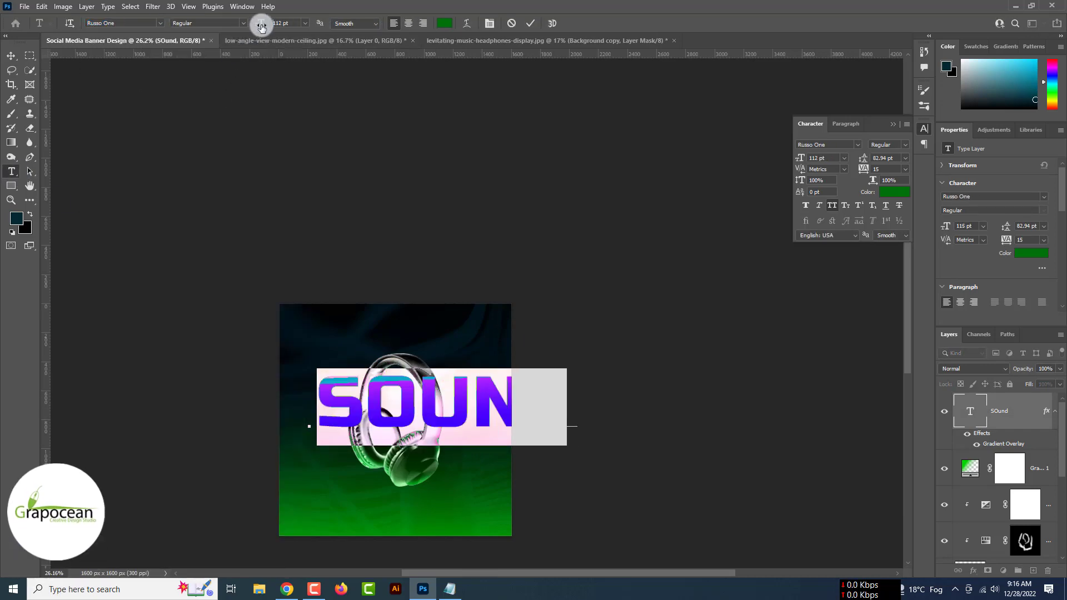
{"action": "left_click_drag", "start_coordinate": [261, 26], "coordinate": [243, 29]}
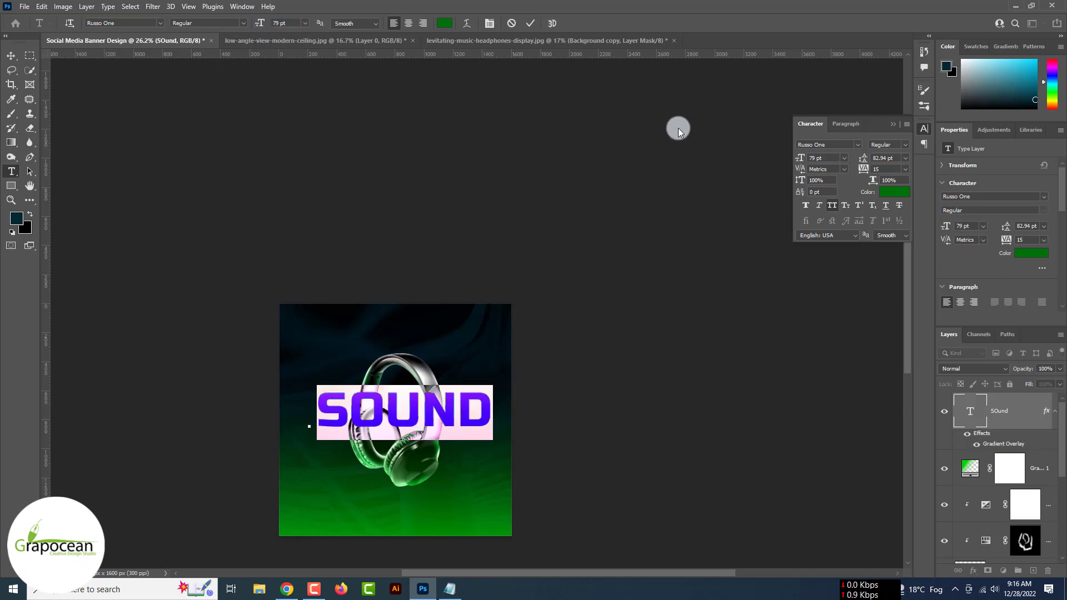
Set the SOUND text's kerning to Optical and its tracking to -25
{"action": "left_click", "coordinate": [844, 169]}
{"action": "left_click", "coordinate": [820, 187]}
{"action": "left_click", "coordinate": [904, 169]}
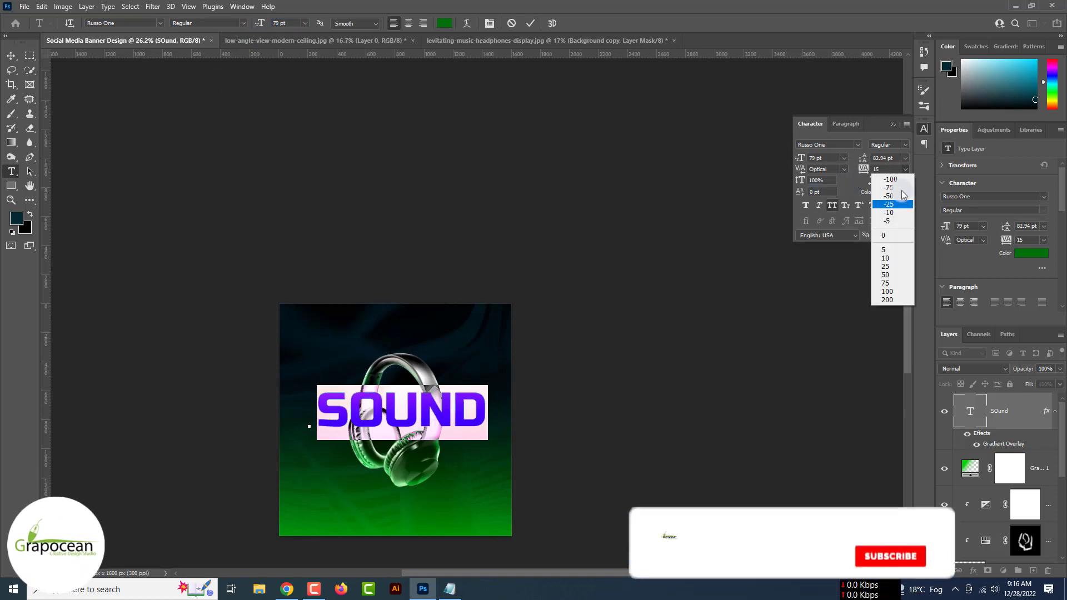
{"action": "left_click", "coordinate": [889, 203]}
{"action": "left_click", "coordinate": [11, 55]}
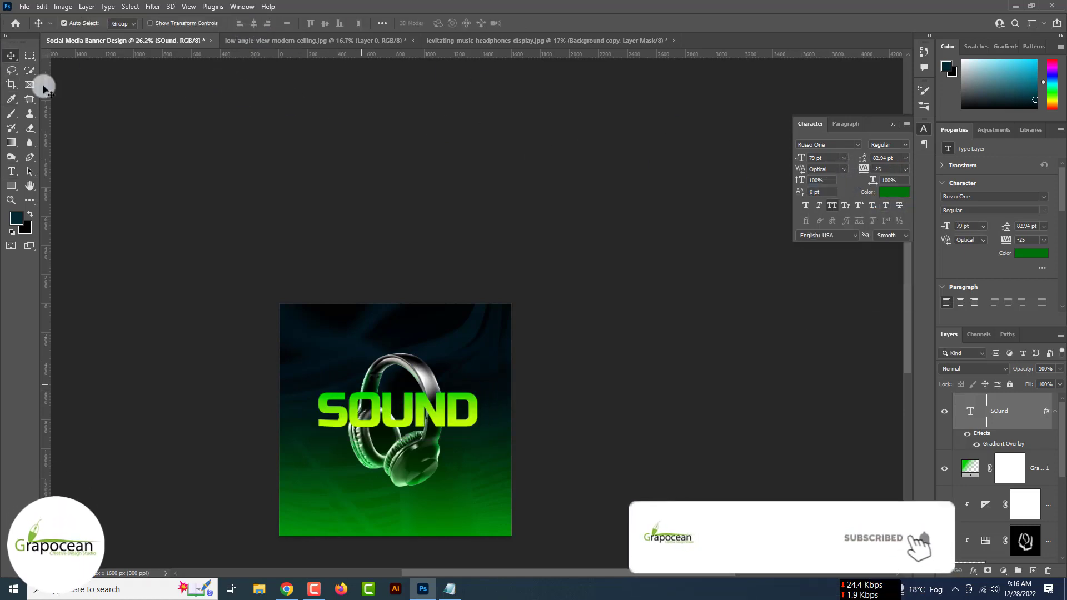
Delete the letters SO from the SOUND text and shift the remaining UND to the right across the headphones
{"action": "scroll", "coordinate": [404, 418], "scroll_direction": "up", "scroll_amount": 3}
{"action": "left_click_drag", "start_coordinate": [404, 417], "coordinate": [268, 388]}
{"action": "key", "text": "BackSpace"}
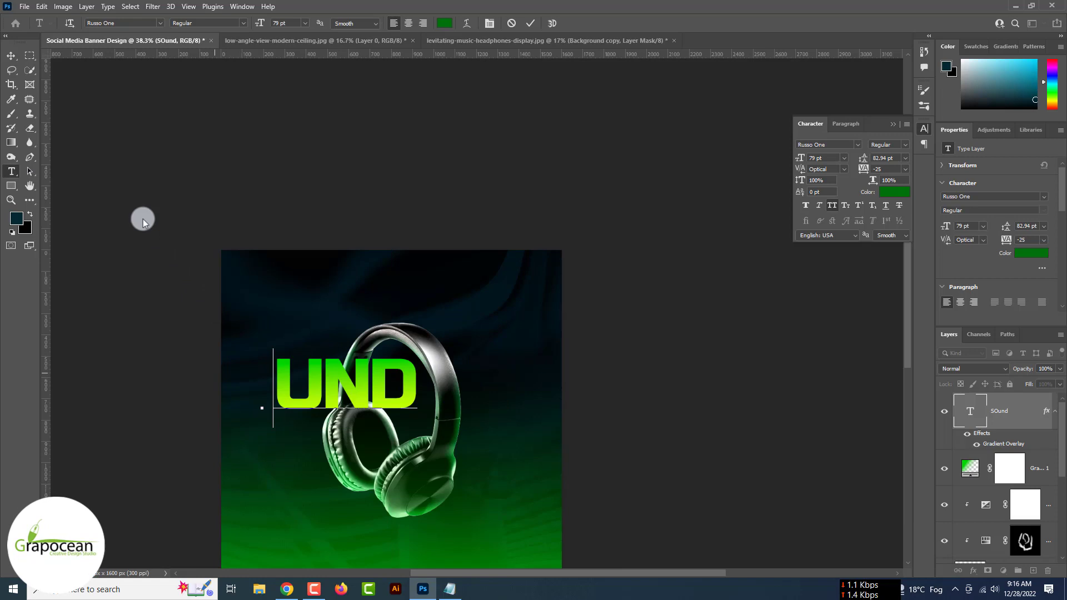
{"action": "left_click", "coordinate": [11, 57]}
{"action": "left_click_drag", "start_coordinate": [353, 381], "coordinate": [453, 380]}
Duplicate the UND text, change the copy to SO and place it directly before UND to spell SOUND
{"action": "left_click_drag", "start_coordinate": [453, 380], "coordinate": [154, 374], "text": "alt"}
{"action": "left_click", "coordinate": [11, 171]}
{"action": "type", "text": "SO"}
{"action": "left_click", "coordinate": [11, 57]}
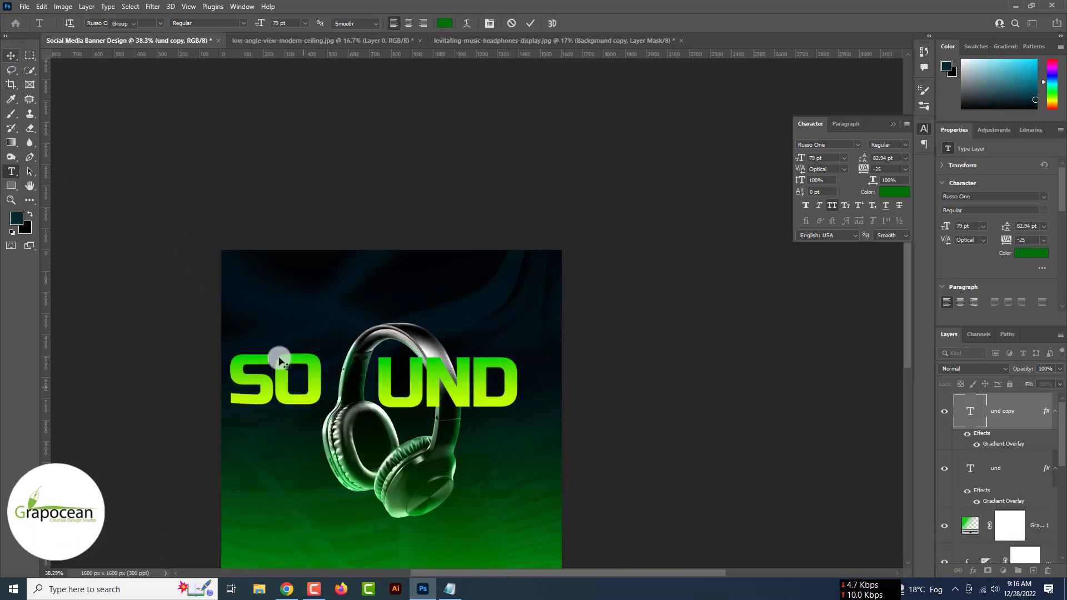
{"action": "left_click_drag", "start_coordinate": [278, 378], "coordinate": [366, 396]}
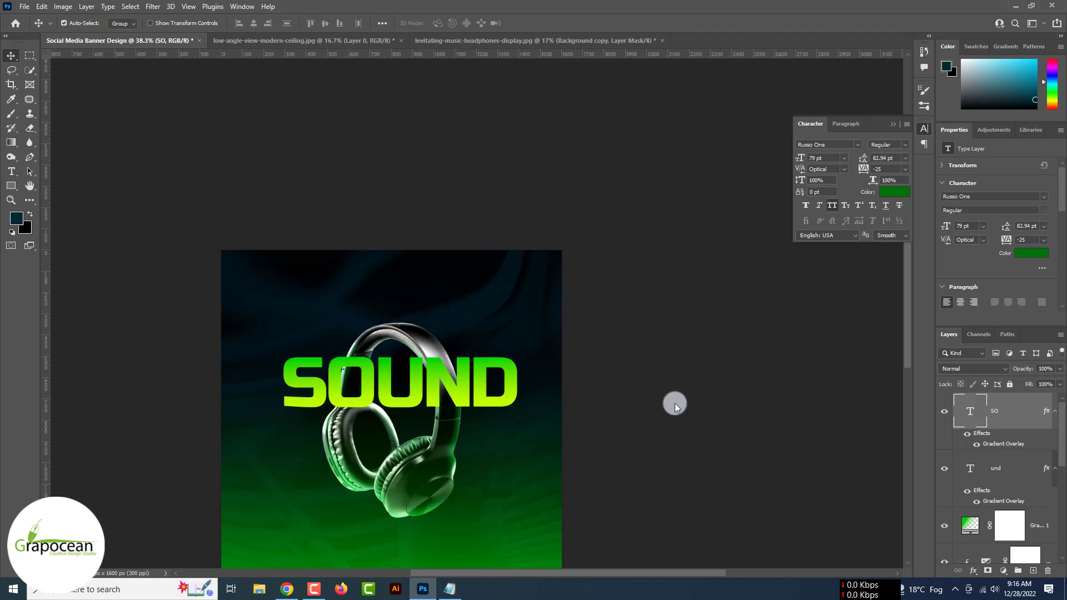
Move the SO text layer beneath the headphones layer and duplicate the headphones
{"action": "left_click_drag", "start_coordinate": [1010, 412], "coordinate": [1001, 488]}
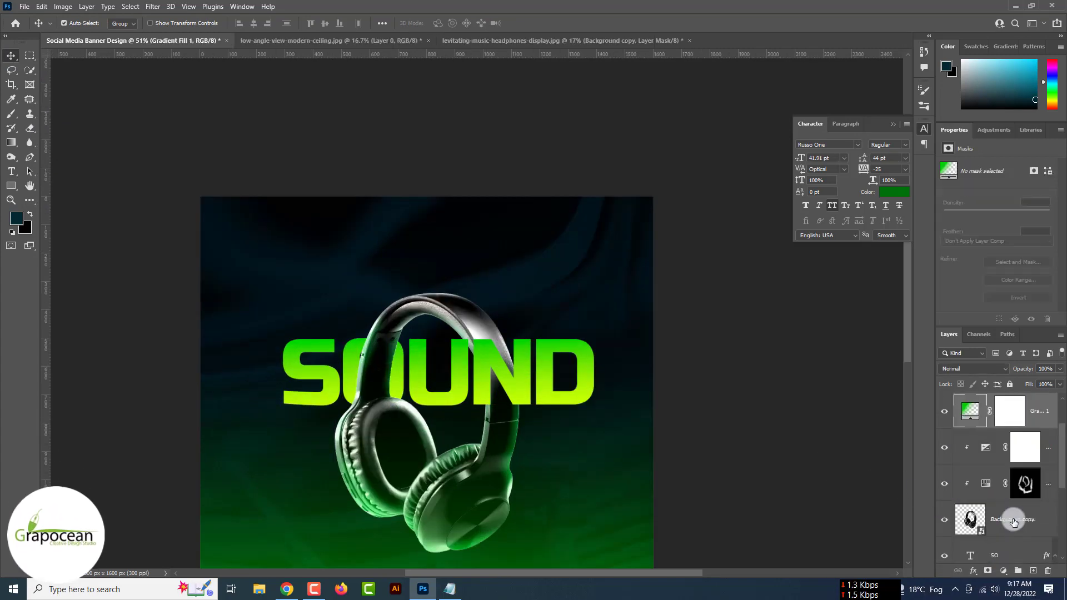
{"action": "left_click", "coordinate": [1013, 520]}
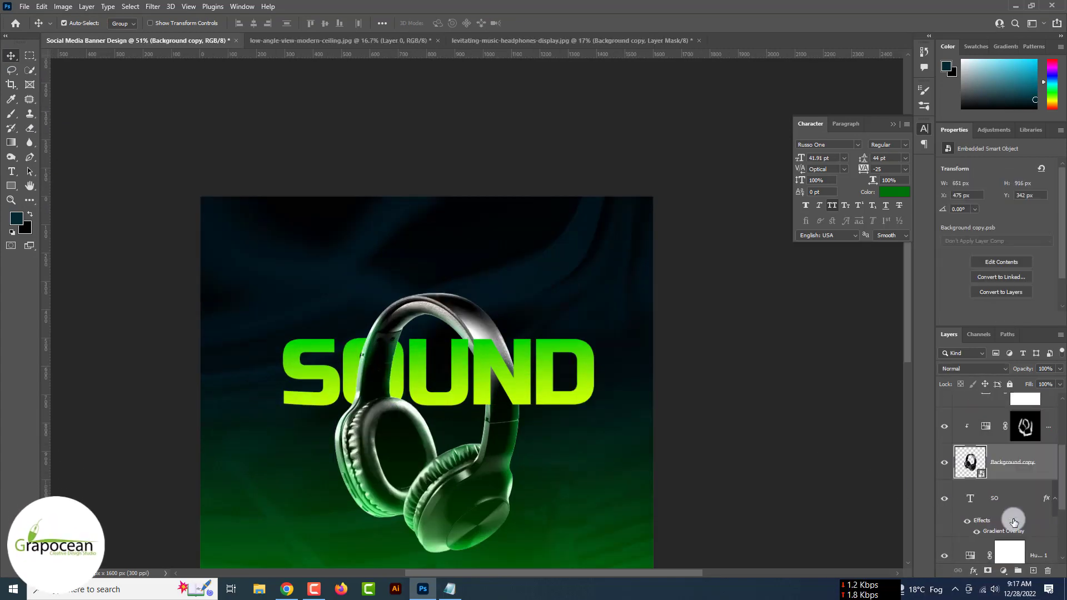
{"action": "key", "text": "ctrl+j"}
{"action": "right_click", "coordinate": [1022, 501]}
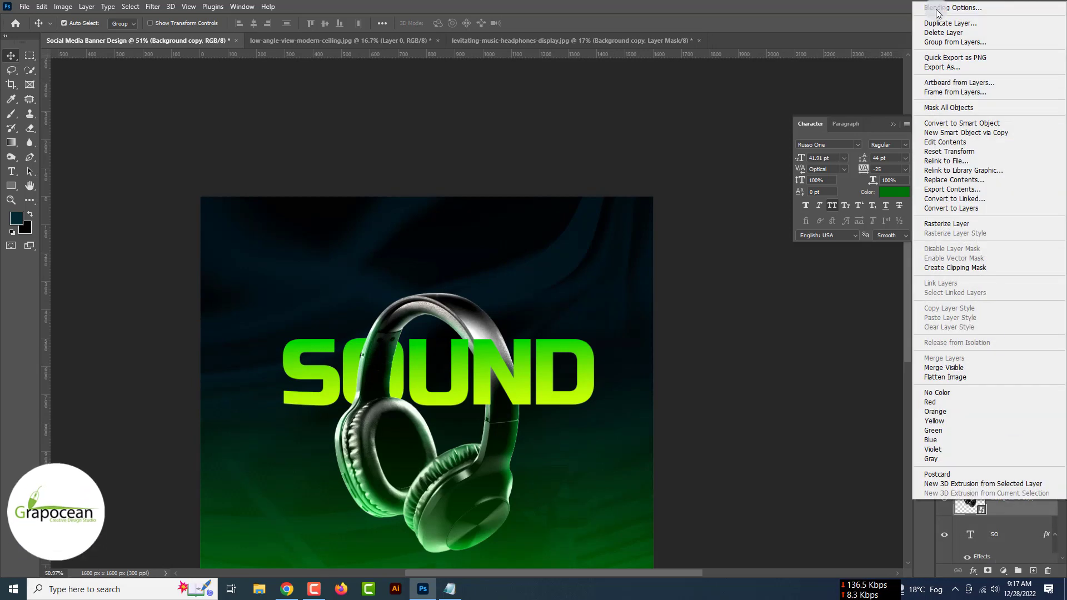
{"action": "left_click", "coordinate": [937, 11]}
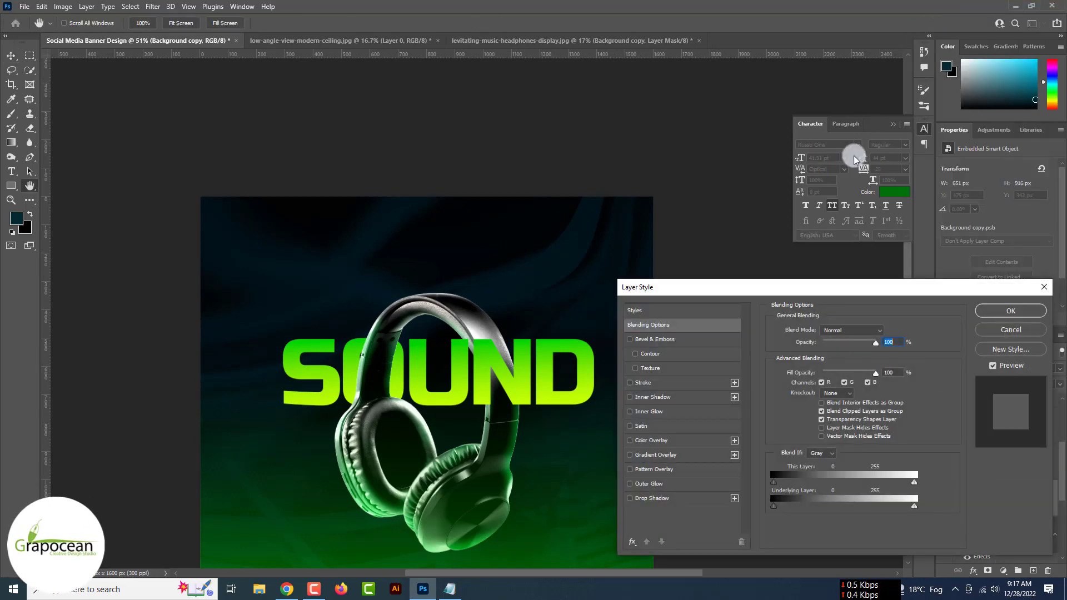
{"action": "left_click", "coordinate": [664, 500]}
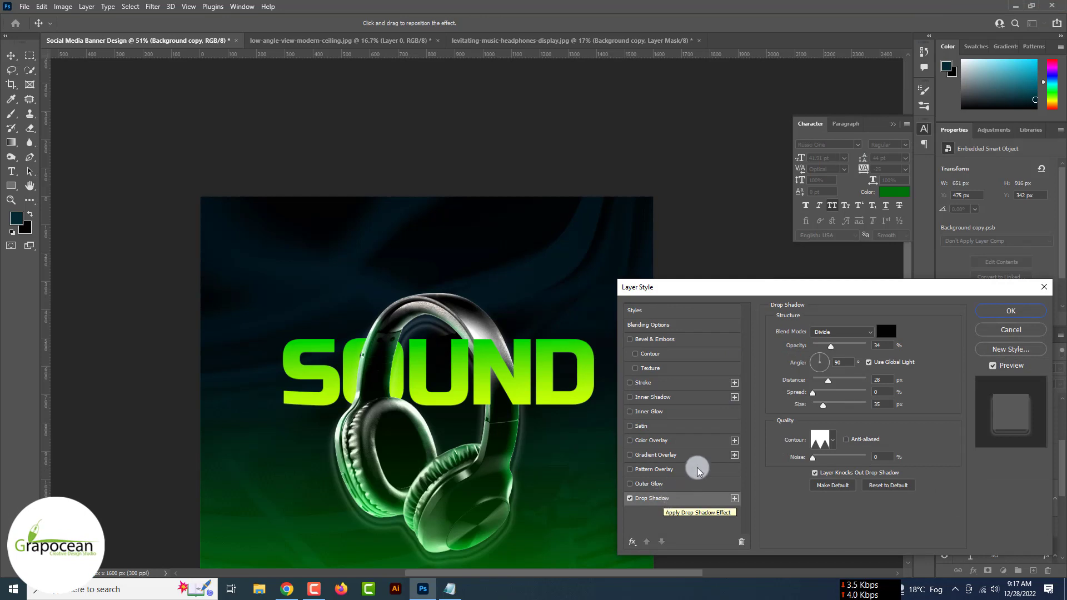
{"action": "left_click_drag", "start_coordinate": [831, 346], "coordinate": [866, 381]}
{"action": "left_click", "coordinate": [1011, 330]}
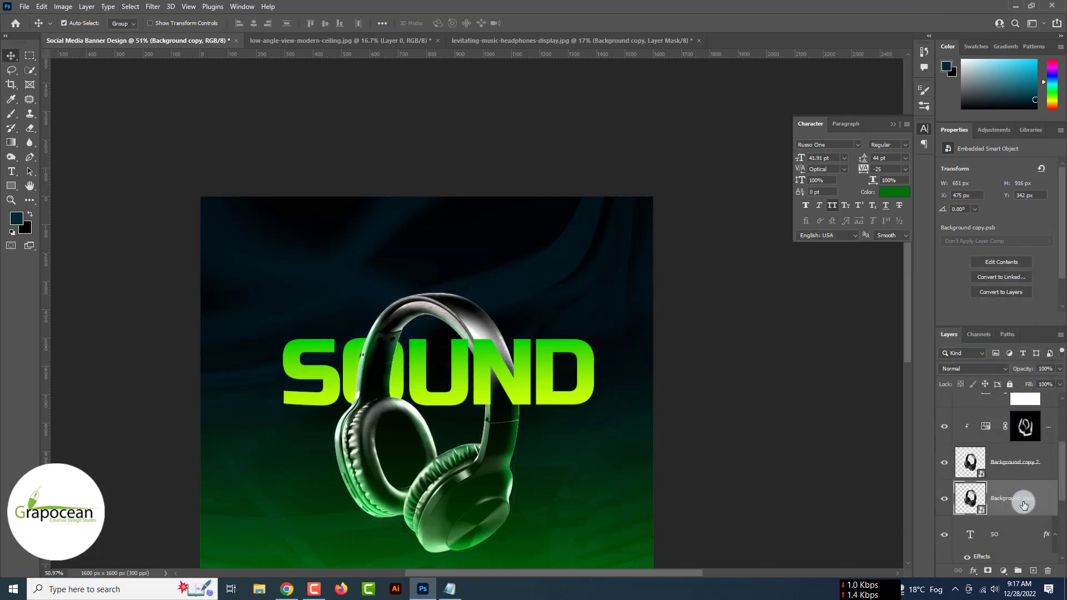
Apply a Color Overlay in near-black 010101, sampled from the headphones, to the lower headphones copy
{"action": "right_click", "coordinate": [1013, 424]}
{"action": "left_click", "coordinate": [953, 9]}
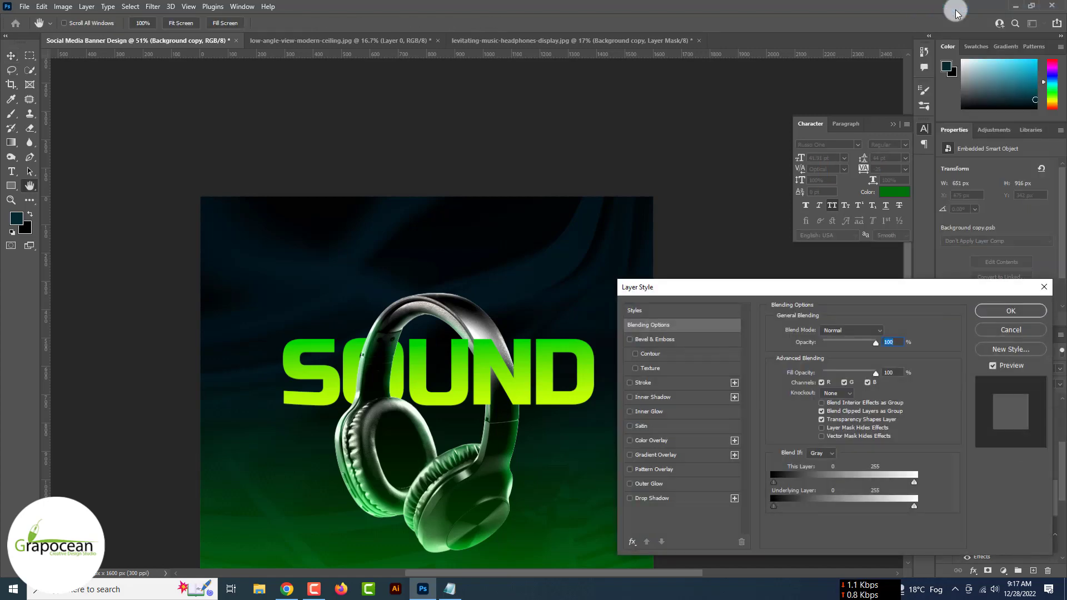
{"action": "left_click", "coordinate": [663, 439]}
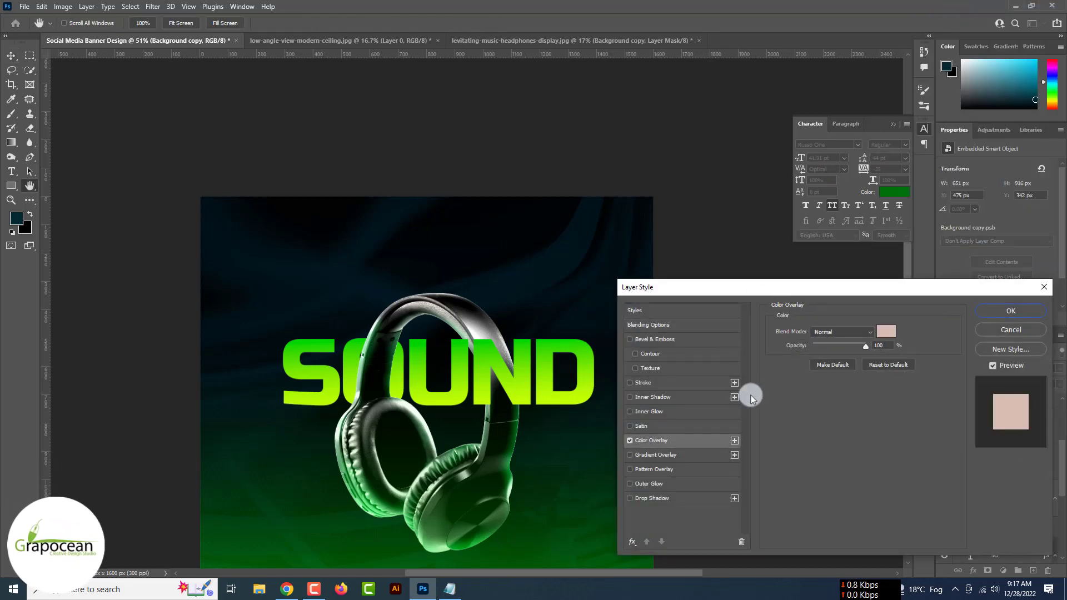
{"action": "left_click", "coordinate": [884, 332]}
{"action": "left_click", "coordinate": [476, 317]}
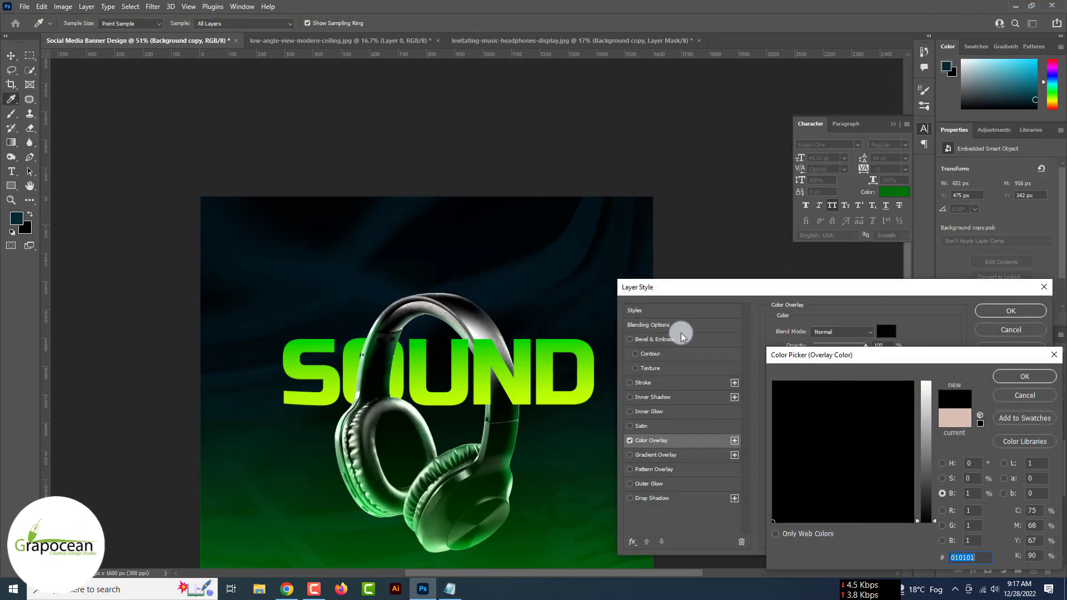
{"action": "left_click", "coordinate": [1034, 377]}
{"action": "left_click", "coordinate": [1011, 311]}
Rasterize the lower headphones copy into a pixel layer
{"action": "right_click", "coordinate": [1025, 505]}
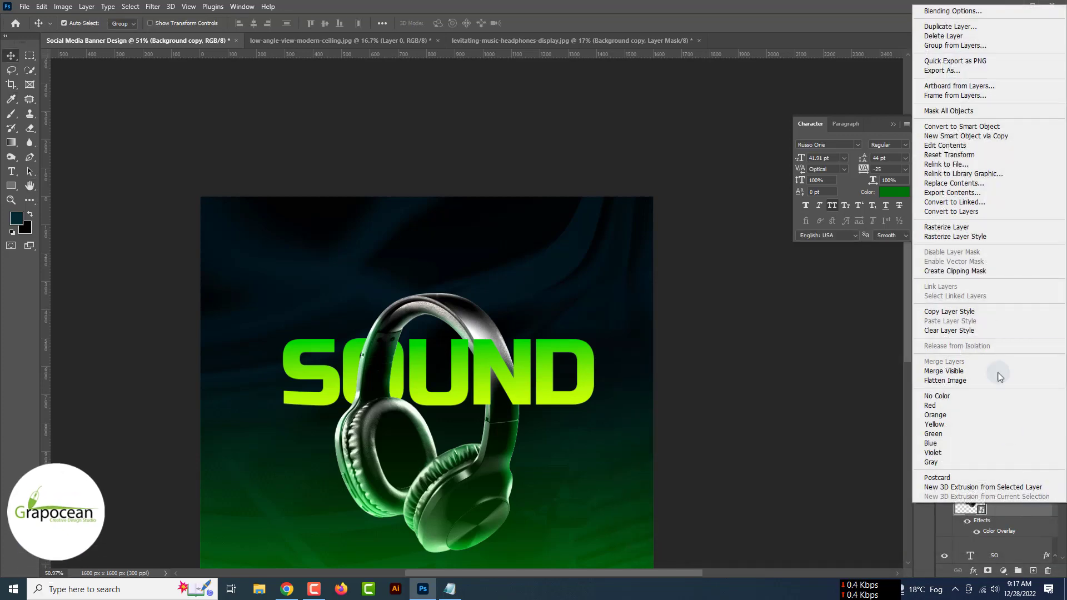
{"action": "left_click", "coordinate": [964, 231]}
{"action": "right_click", "coordinate": [1012, 508]}
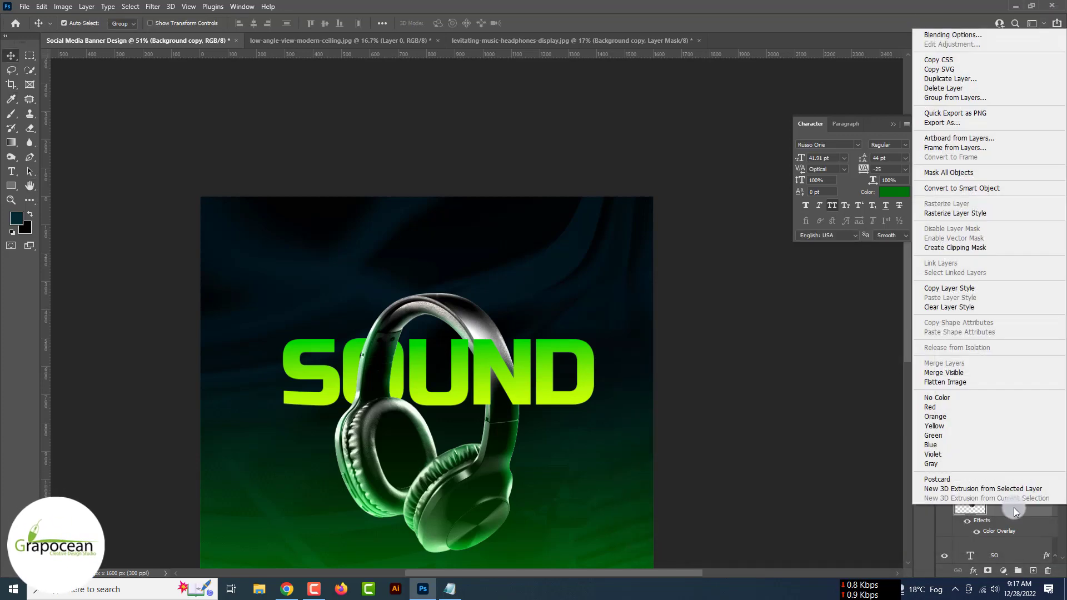
{"action": "key", "text": "Escape"}
Distort the dark headphones copy by pulling its upper-left corner outward and slightly down, about 107.8% wide
{"action": "key", "text": "ctrl+t"}
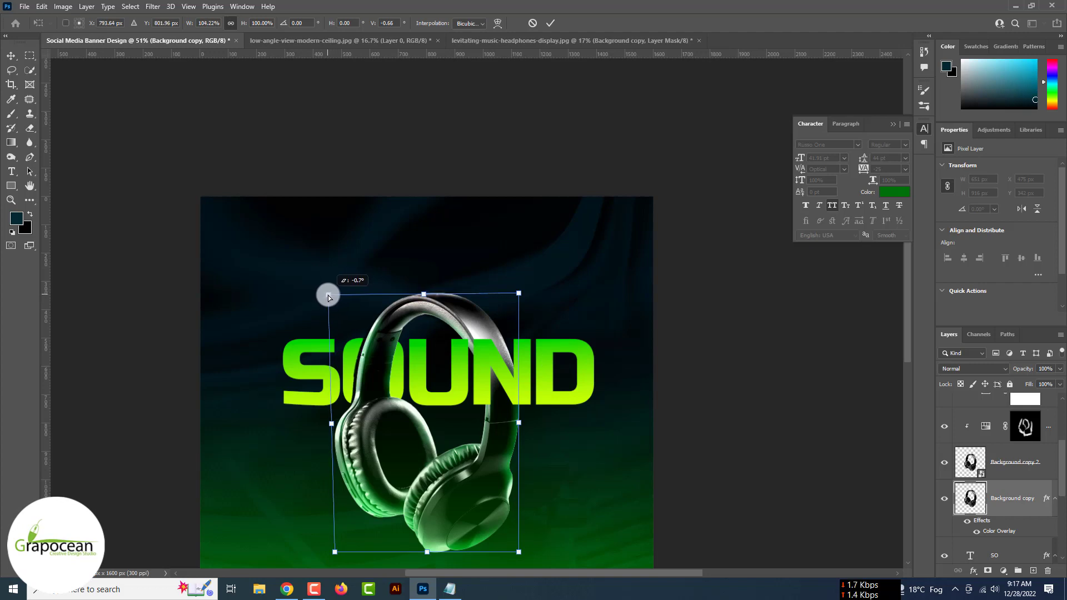
{"action": "left_click_drag", "start_coordinate": [321, 309], "coordinate": [323, 310]}
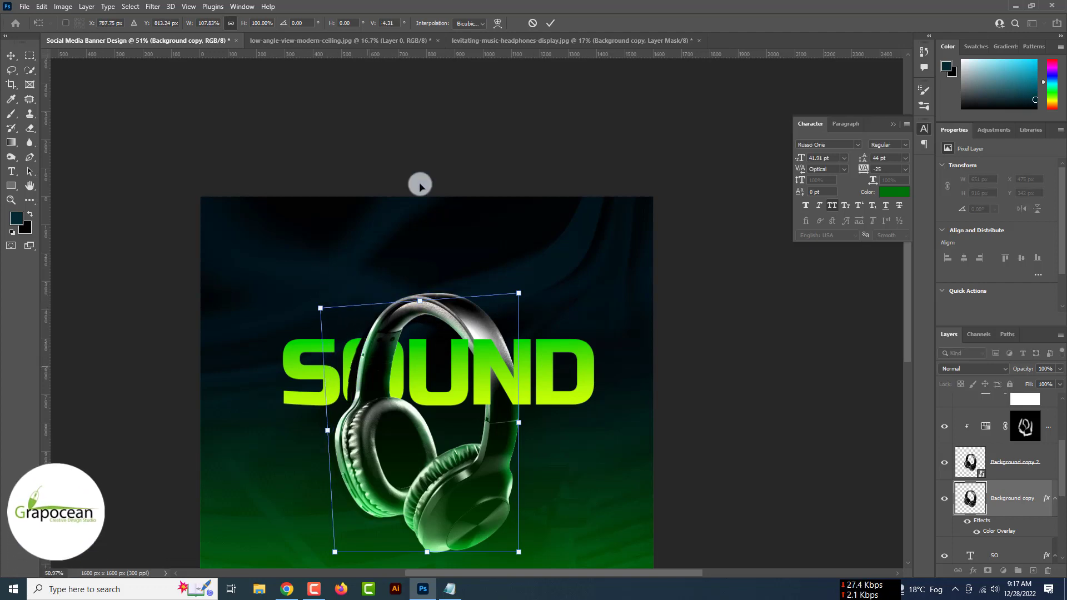
{"action": "left_click", "coordinate": [549, 23]}
Soften the dark headphones copy with a Gaussian Blur and lower its layer opacity to form a shadow
{"action": "left_click", "coordinate": [157, 13]}
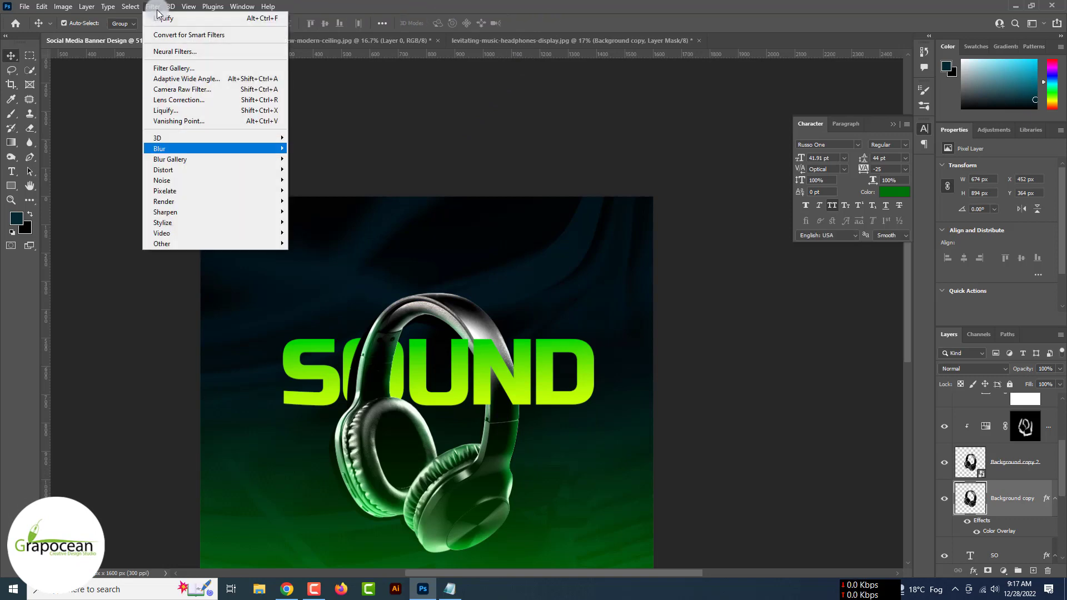
{"action": "mouse_move", "coordinate": [166, 143]}
{"action": "left_click", "coordinate": [338, 198]}
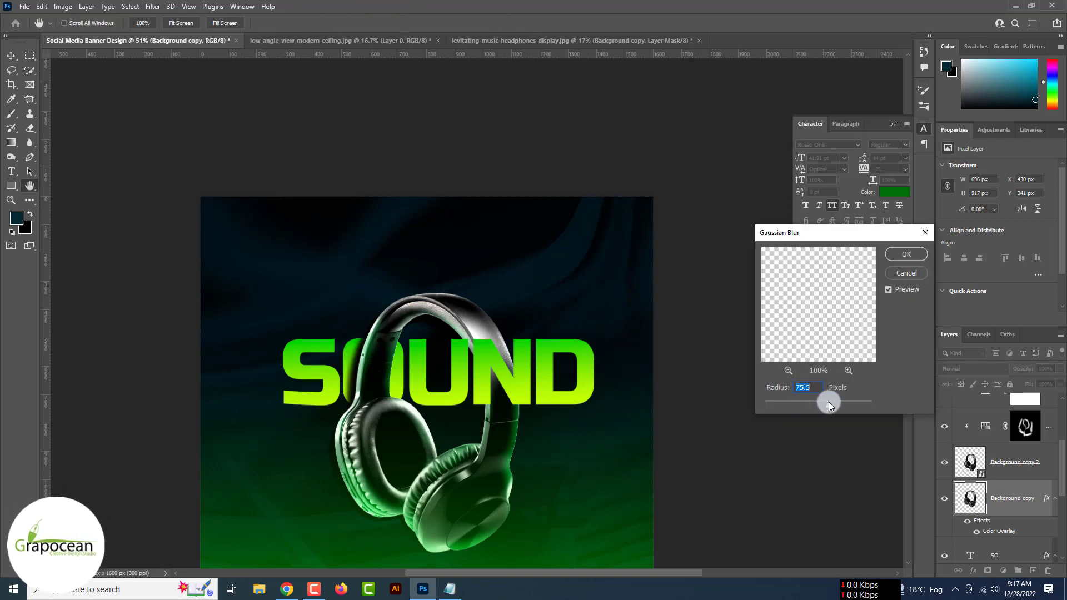
{"action": "left_click_drag", "start_coordinate": [828, 402], "coordinate": [806, 402]}
{"action": "left_click", "coordinate": [906, 254]}
{"action": "left_click", "coordinate": [1059, 368]}
{"action": "left_click_drag", "start_coordinate": [1059, 381], "coordinate": [1033, 381]}
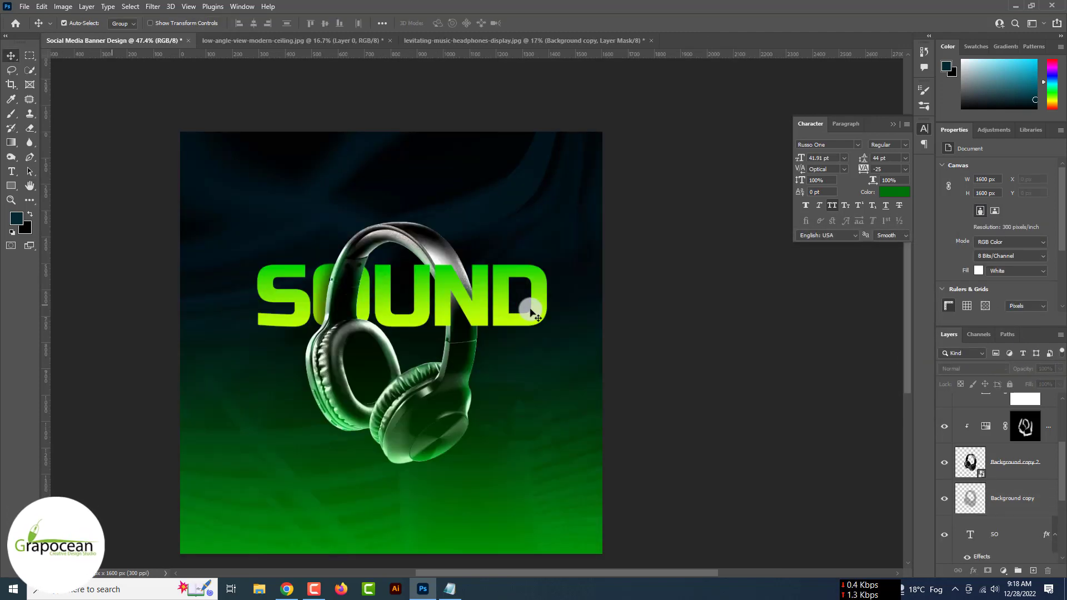
Duplicate both halves of the SOUND title, the SO text layer and the und text layer
{"action": "left_click", "coordinate": [534, 310]}
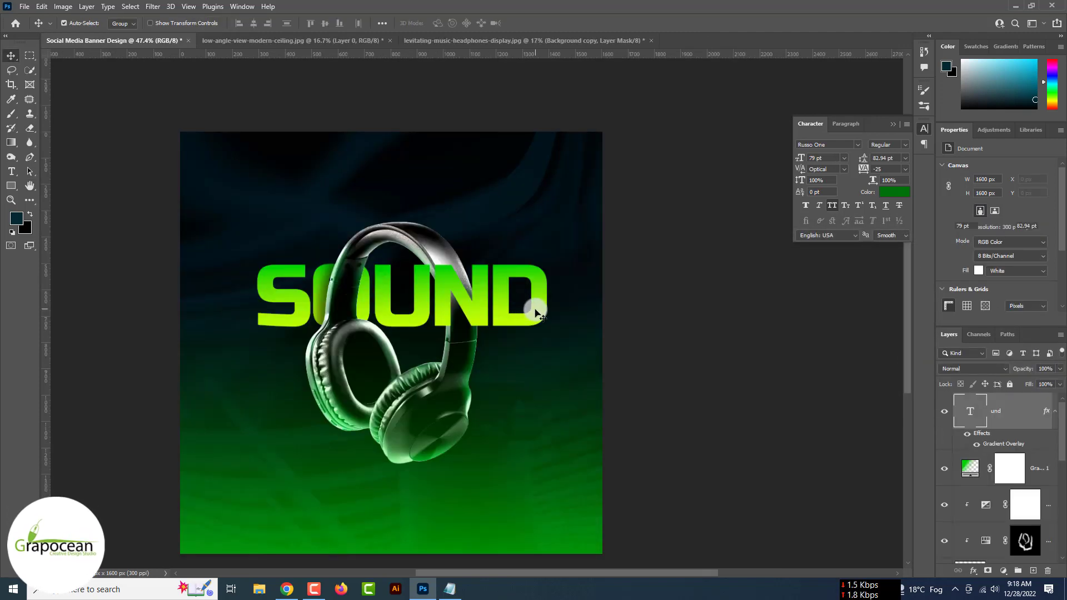
{"action": "scroll", "coordinate": [1000, 478], "scroll_direction": "down", "scroll_amount": 2}
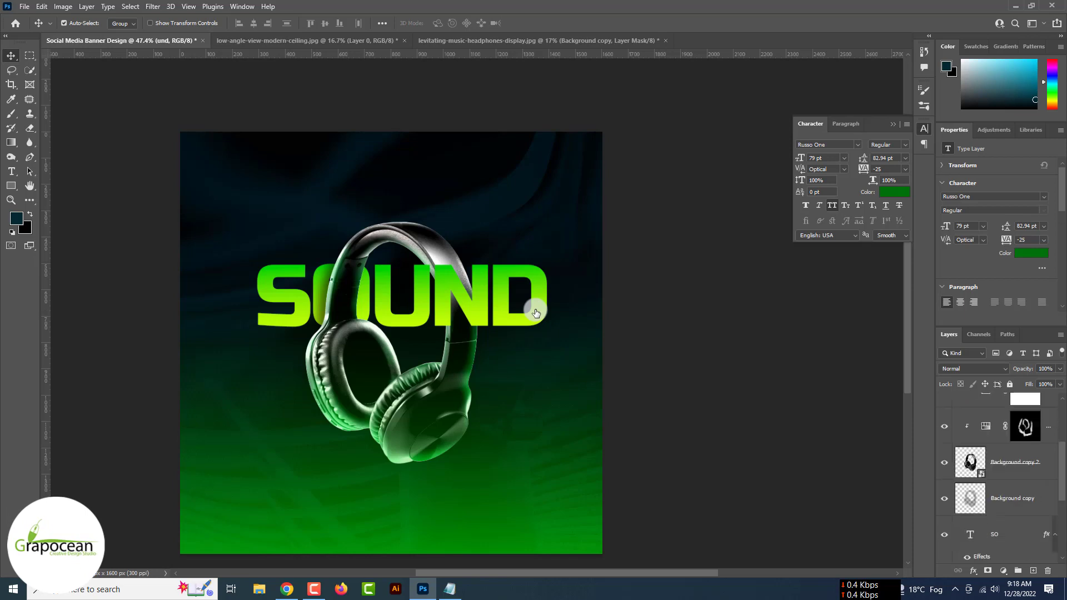
{"action": "scroll", "coordinate": [1018, 484], "scroll_direction": "down", "scroll_amount": 2}
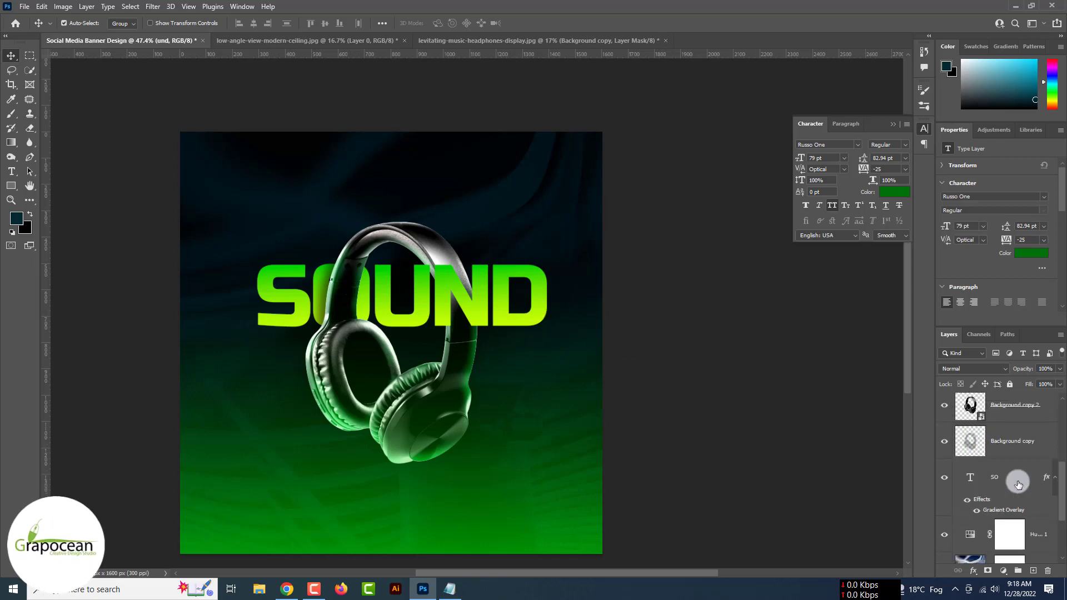
{"action": "key", "text": "ctrl+j"}
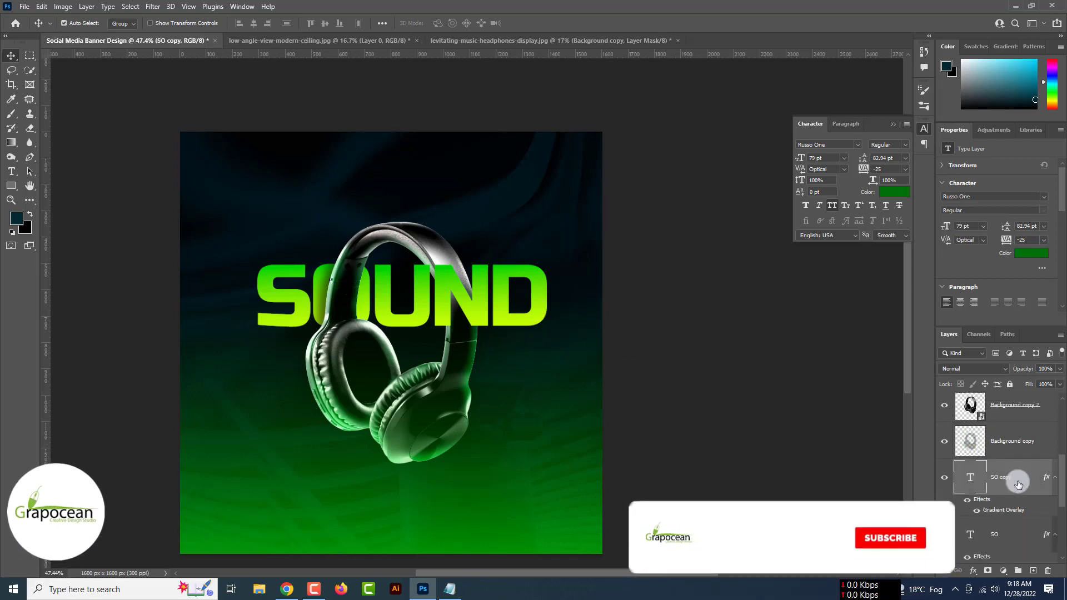
{"action": "scroll", "coordinate": [1021, 453], "scroll_direction": "up", "scroll_amount": 4}
{"action": "scroll", "coordinate": [1021, 451], "scroll_direction": "up", "scroll_amount": 2}
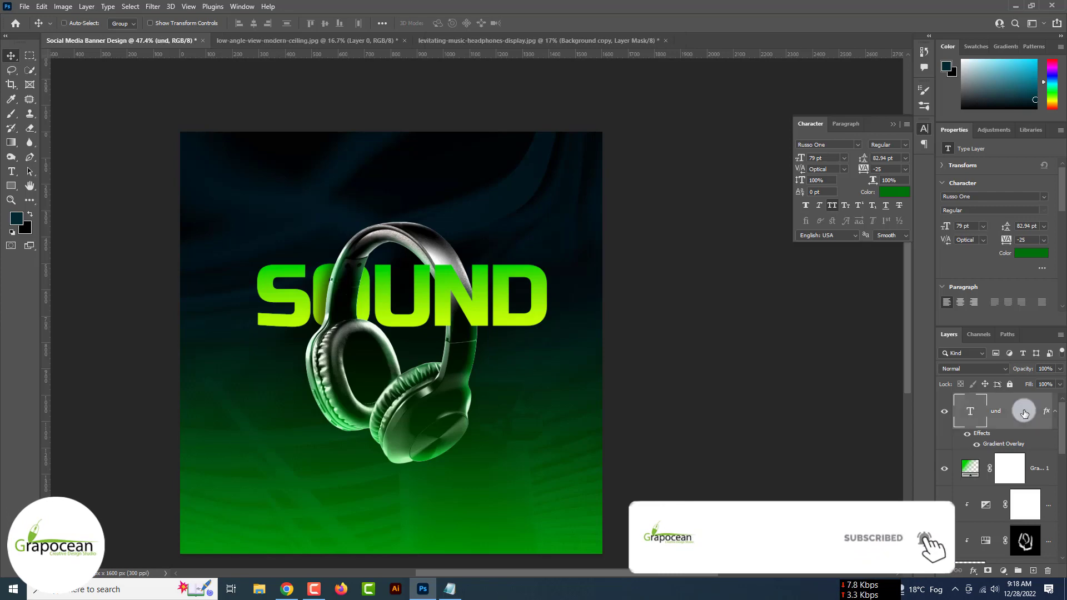
{"action": "key", "text": "ctrl+j"}
{"action": "right_click", "coordinate": [1024, 412]}
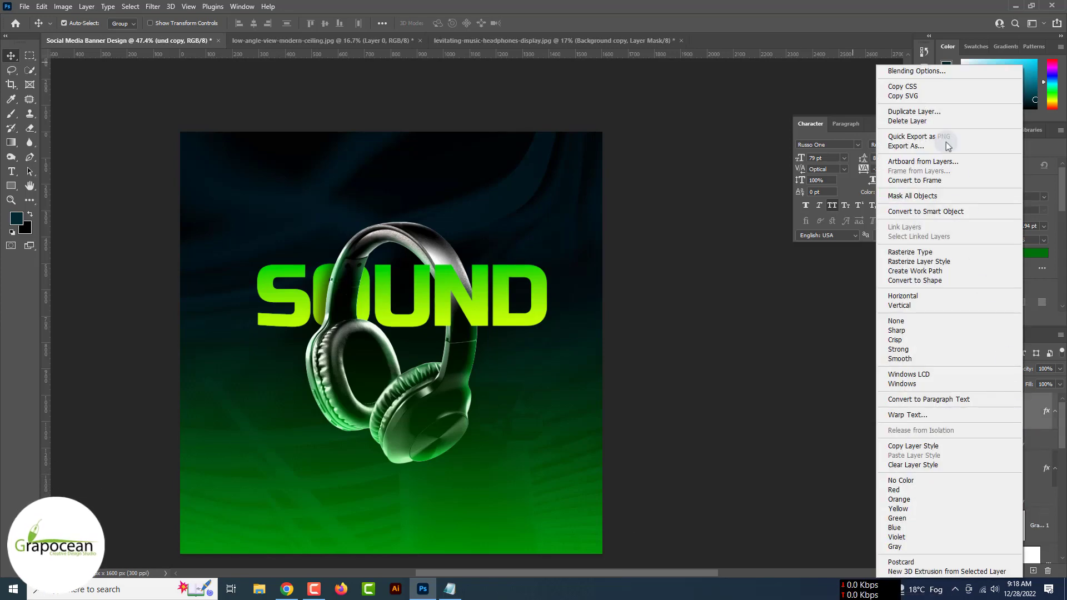
{"action": "left_click", "coordinate": [916, 70]}
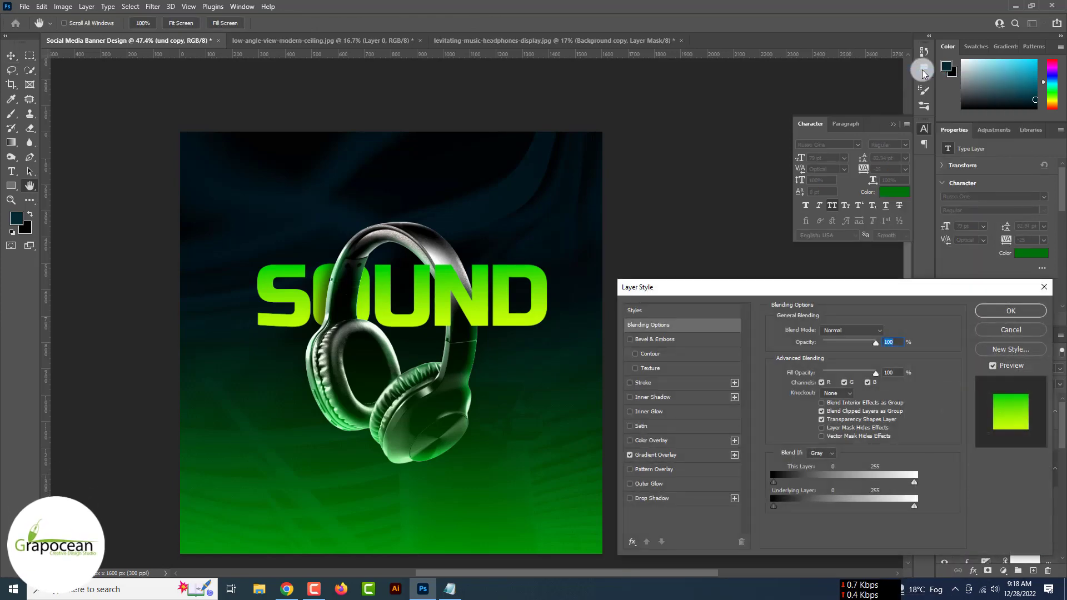
{"action": "left_click", "coordinate": [642, 382]}
{"action": "left_click", "coordinate": [1024, 328]}
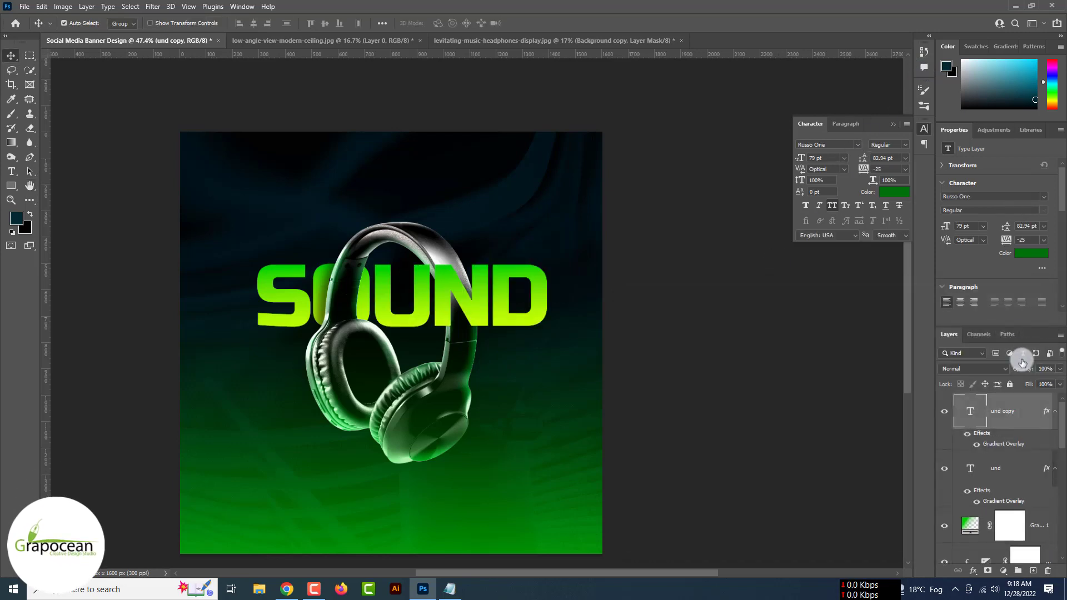
Place the und copy below the original, give it a white Stroke positioned Inside, and set its Fill to 0%
{"action": "left_click_drag", "start_coordinate": [1019, 411], "coordinate": [1017, 477]}
{"action": "right_click", "coordinate": [1018, 478]}
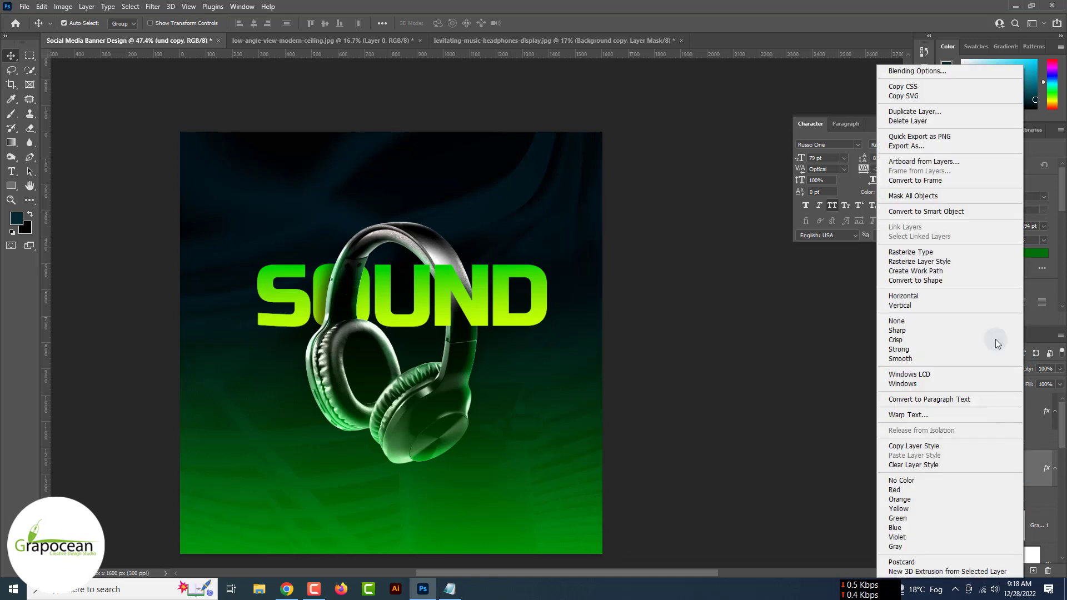
{"action": "left_click", "coordinate": [916, 71]}
{"action": "left_click", "coordinate": [653, 455]}
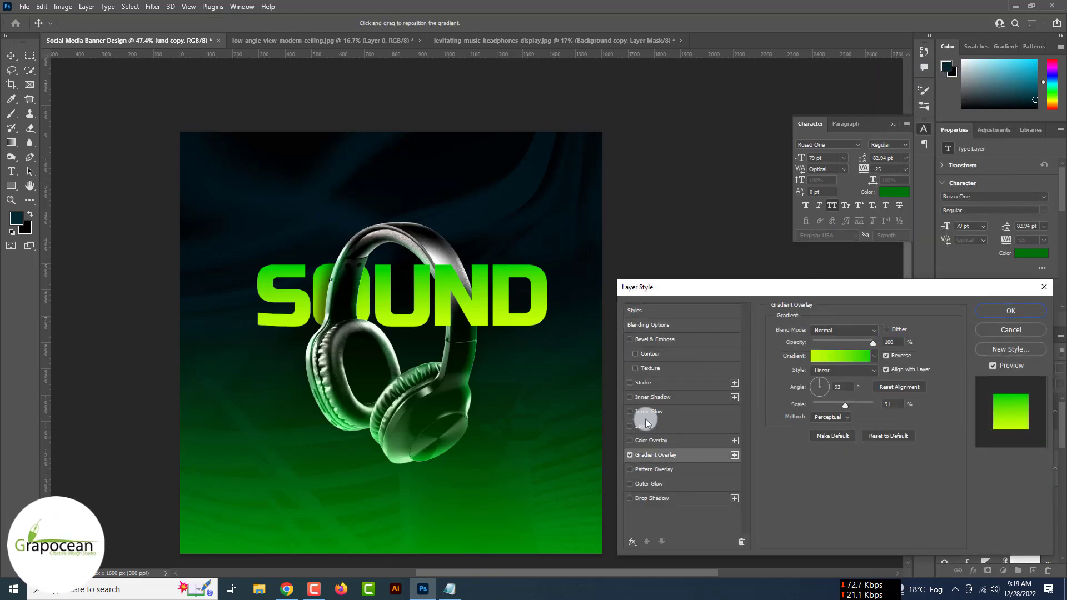
{"action": "left_click", "coordinate": [642, 384]}
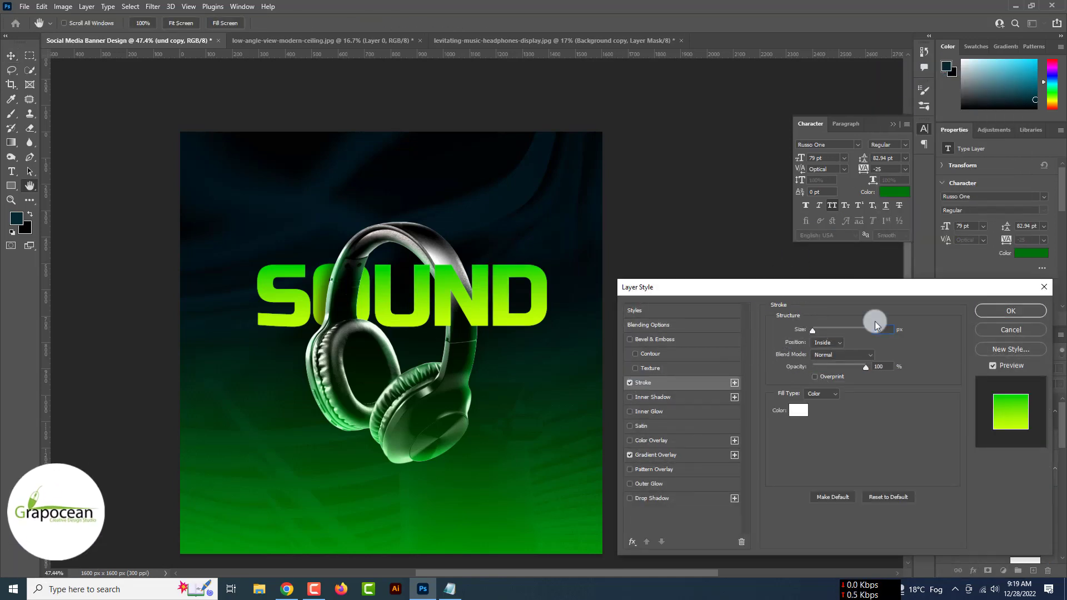
{"action": "left_click", "coordinate": [1021, 309]}
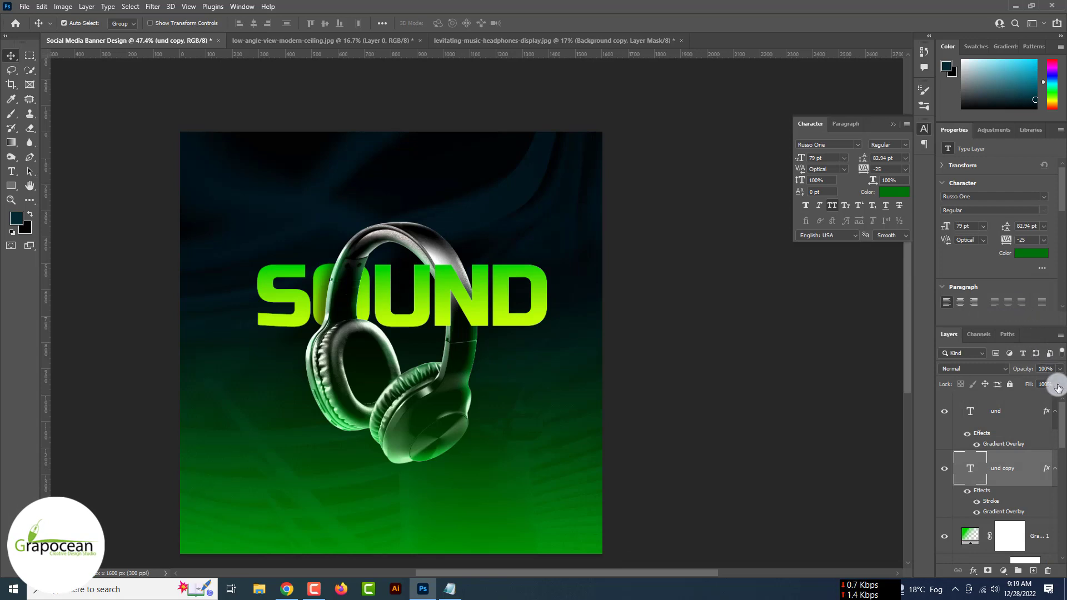
{"action": "left_click", "coordinate": [1057, 386]}
{"action": "left_click_drag", "start_coordinate": [1057, 392], "coordinate": [829, 401]}
{"action": "key", "text": "ctrl+t"}
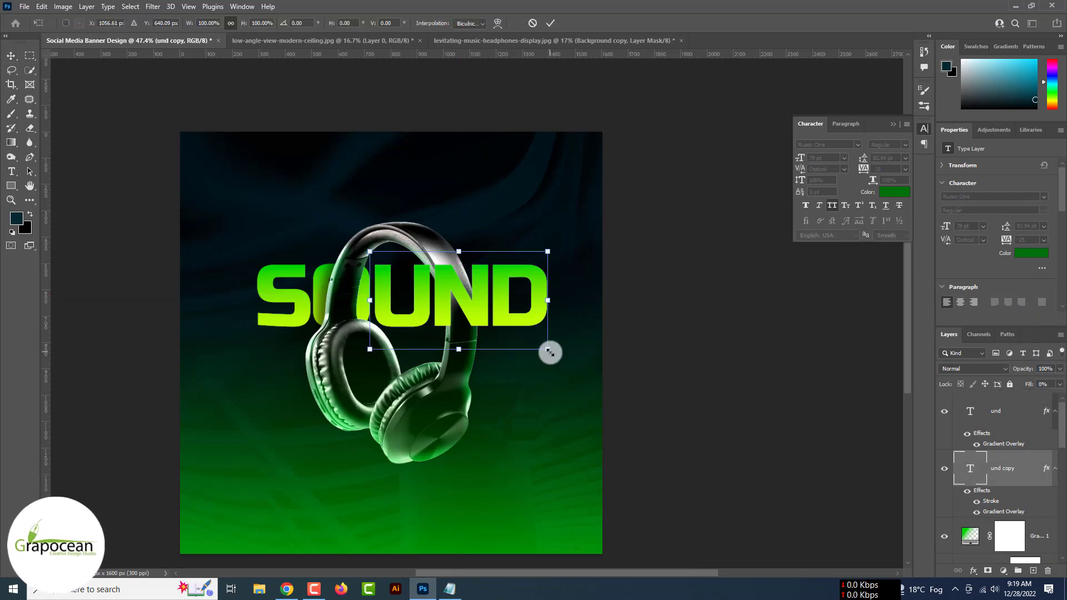
{"action": "left_click_drag", "start_coordinate": [549, 352], "coordinate": [557, 358]}
{"action": "key", "text": "ctrl+z"}
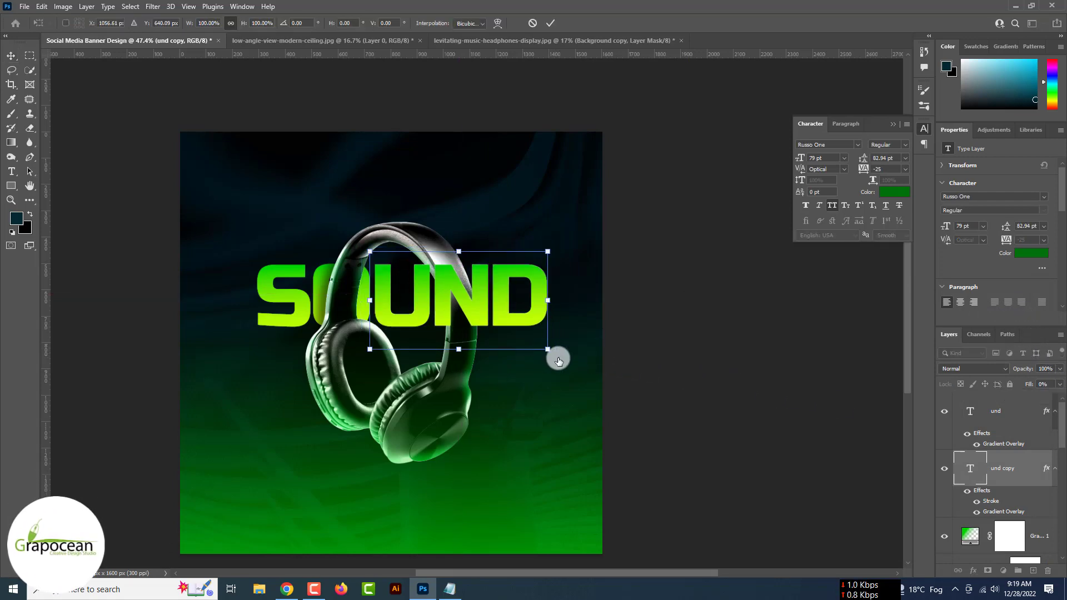
{"action": "key", "text": "Escape"}
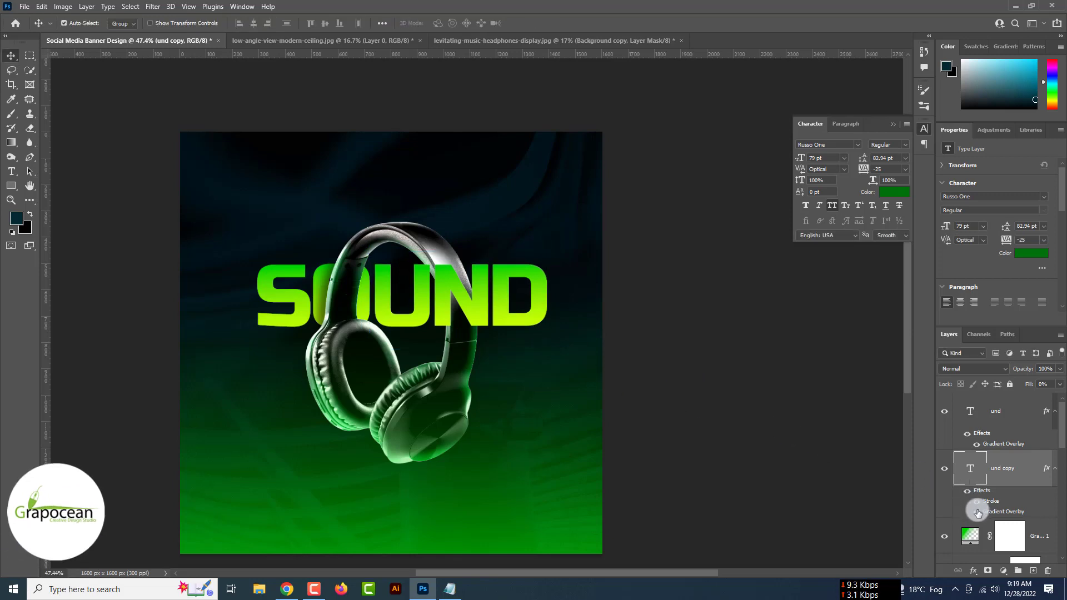
Hide the und copy's Gradient Overlay and stretch its outline vertically to about 114.6% around the center
{"action": "key", "text": "ctrl+t"}
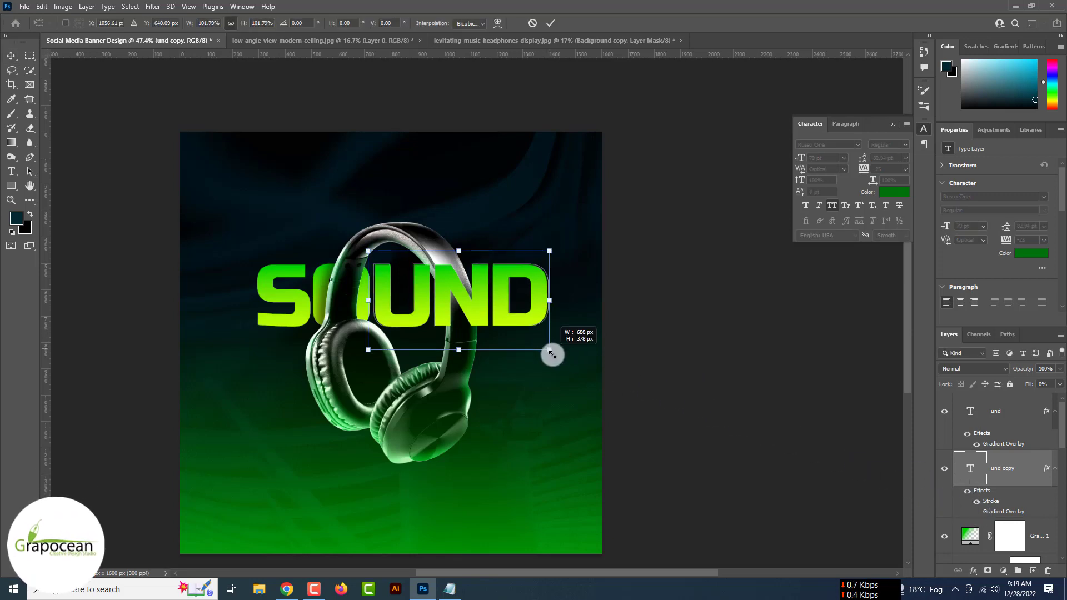
{"action": "left_click_drag", "start_coordinate": [553, 354], "coordinate": [553, 355]}
{"action": "scroll", "coordinate": [553, 356], "scroll_direction": "up", "scroll_amount": 3}
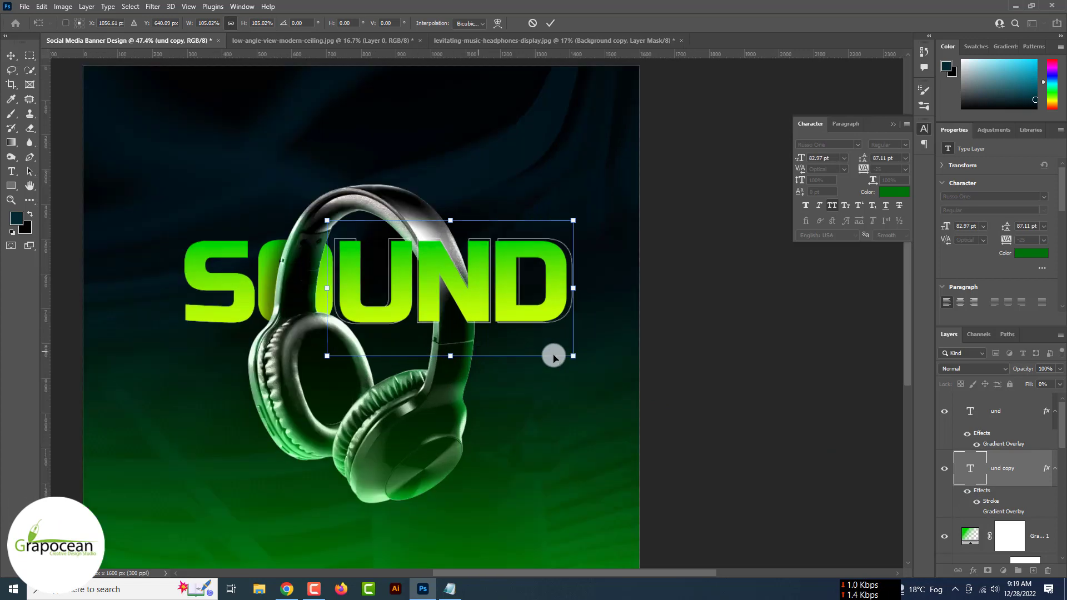
{"action": "key", "text": "ctrl+z"}
{"action": "left_click_drag", "start_coordinate": [445, 353], "coordinate": [449, 361]}
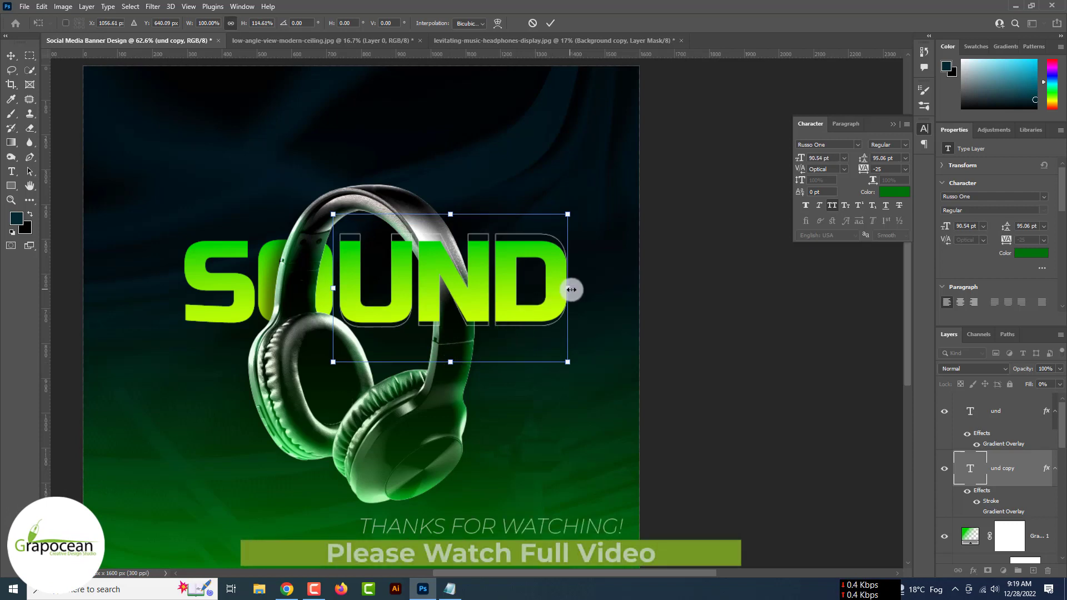
{"action": "left_click_drag", "start_coordinate": [575, 289], "coordinate": [575, 289]}
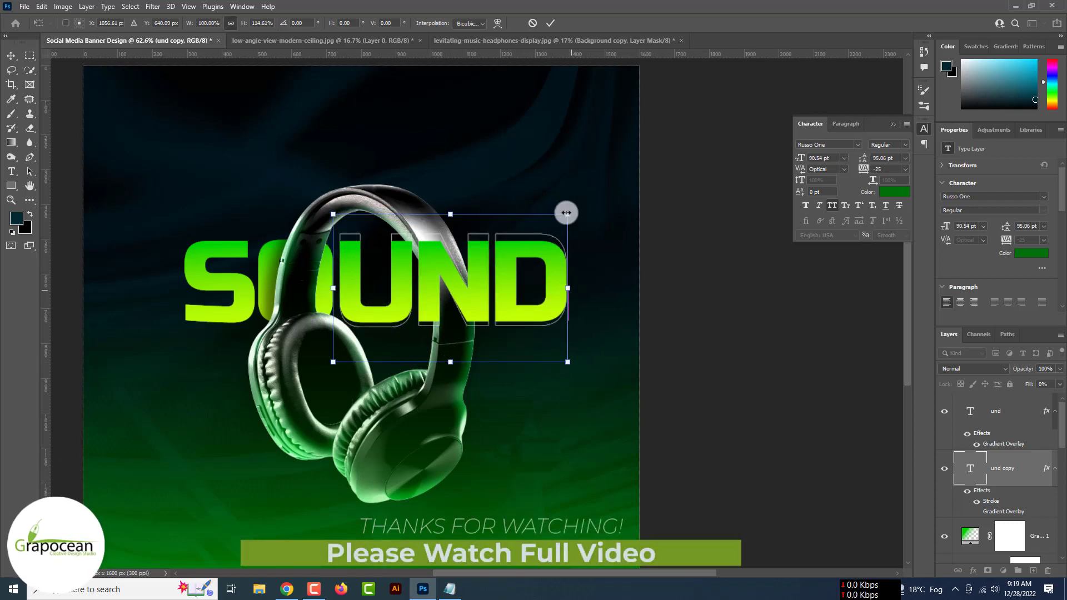
{"action": "left_click", "coordinate": [552, 23]}
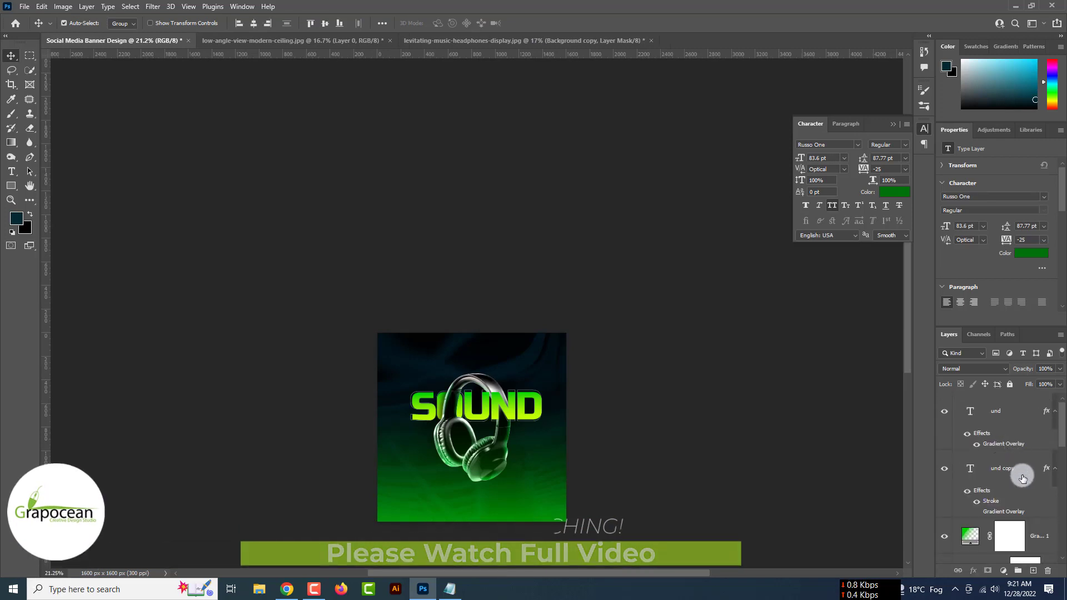
Duplicate the original und text layer and rasterize the new copy into a pixel layer
{"action": "left_click", "coordinate": [939, 414]}
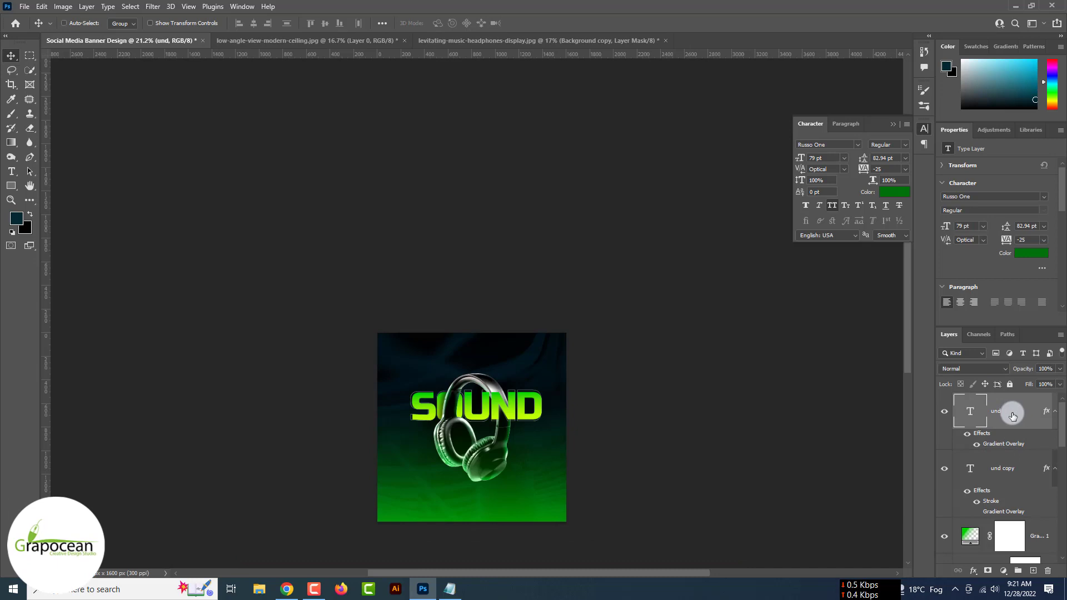
{"action": "right_click", "coordinate": [1012, 418]}
{"action": "left_click", "coordinate": [945, 302]}
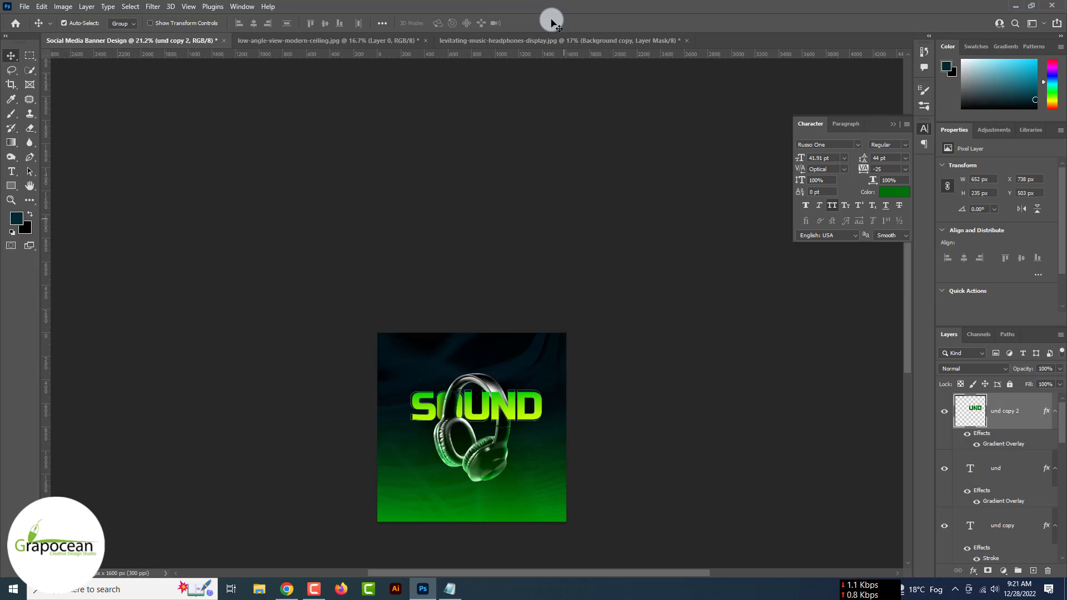
Apply a Radial Blur to the rasterized und copy with amount 100, Zoom method and Good quality
{"action": "left_click", "coordinate": [151, 6]}
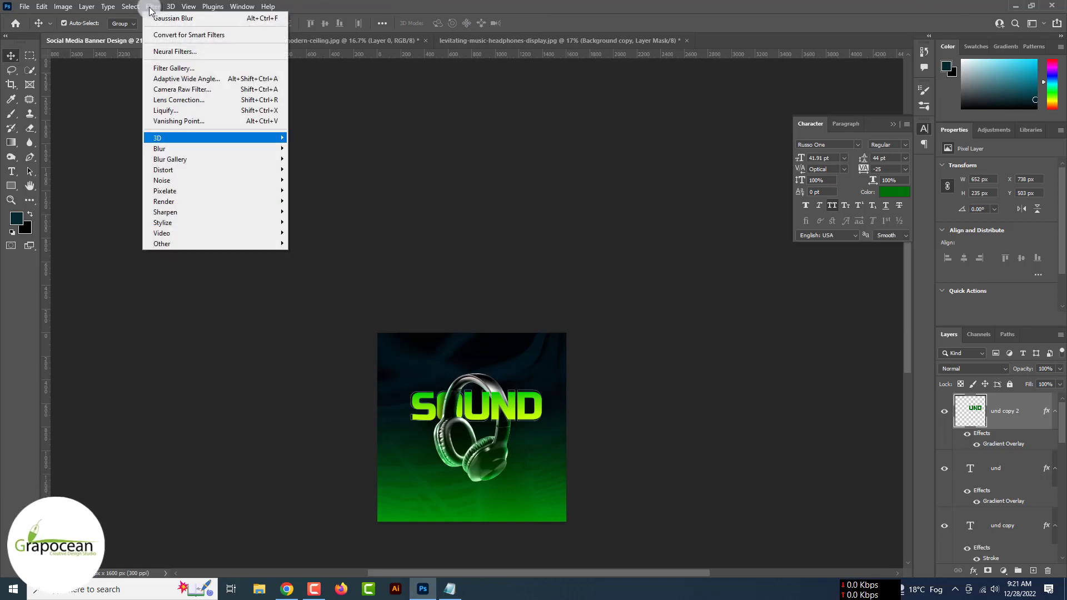
{"action": "mouse_move", "coordinate": [177, 149]}
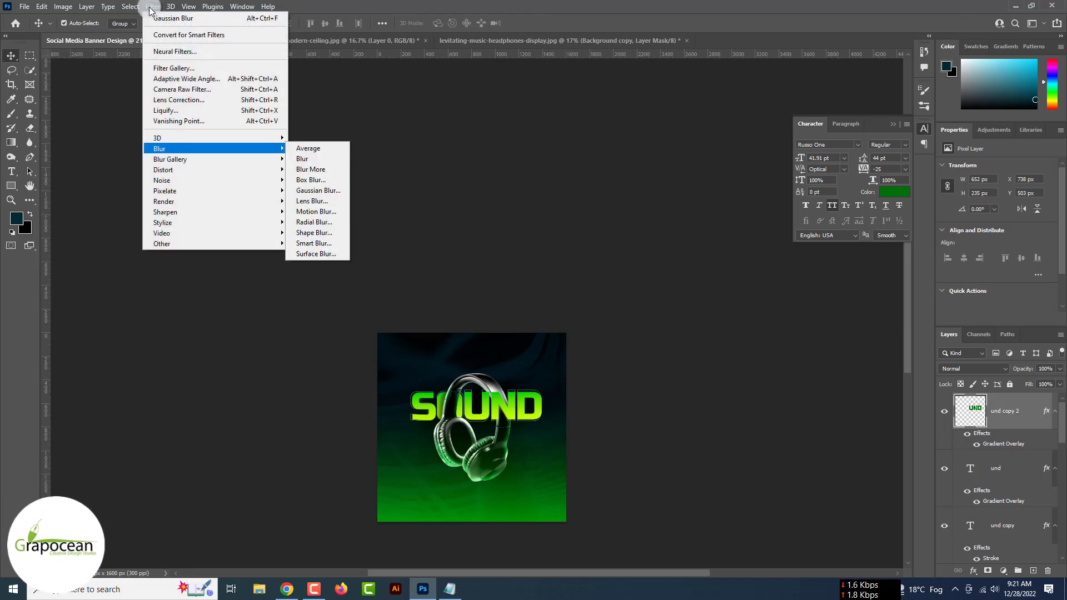
{"action": "left_click", "coordinate": [328, 222]}
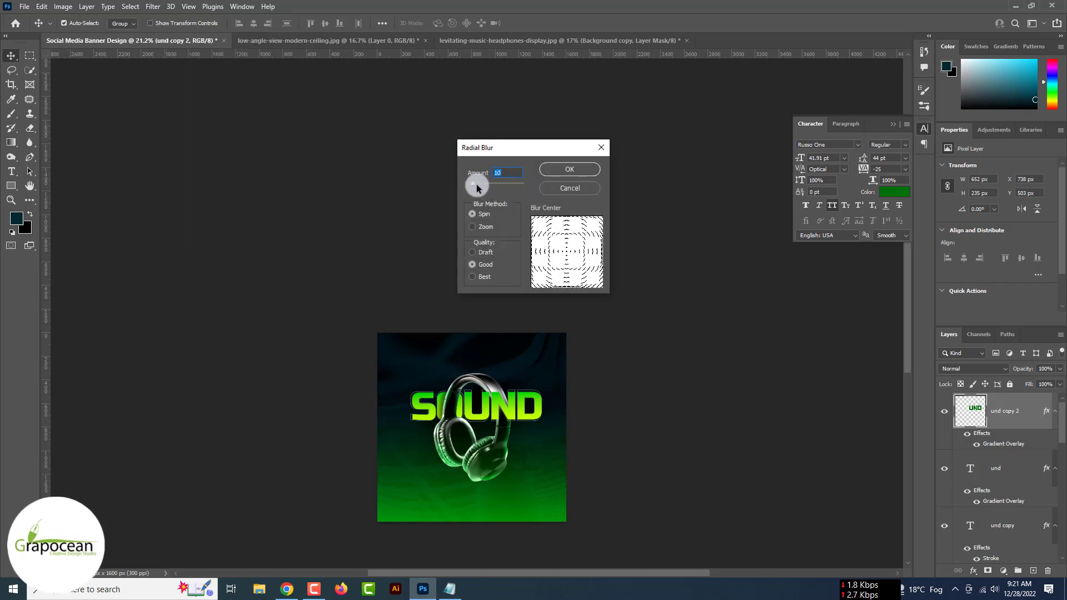
{"action": "left_click_drag", "start_coordinate": [475, 184], "coordinate": [522, 184]}
{"action": "left_click", "coordinate": [472, 227]}
{"action": "left_click", "coordinate": [473, 264]}
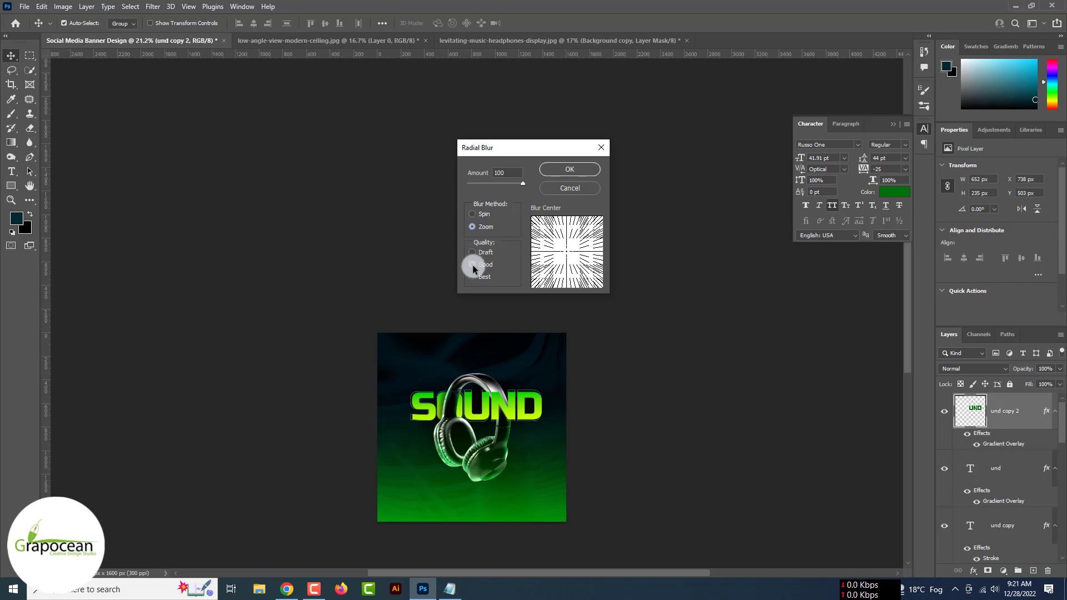
{"action": "left_click", "coordinate": [564, 170]}
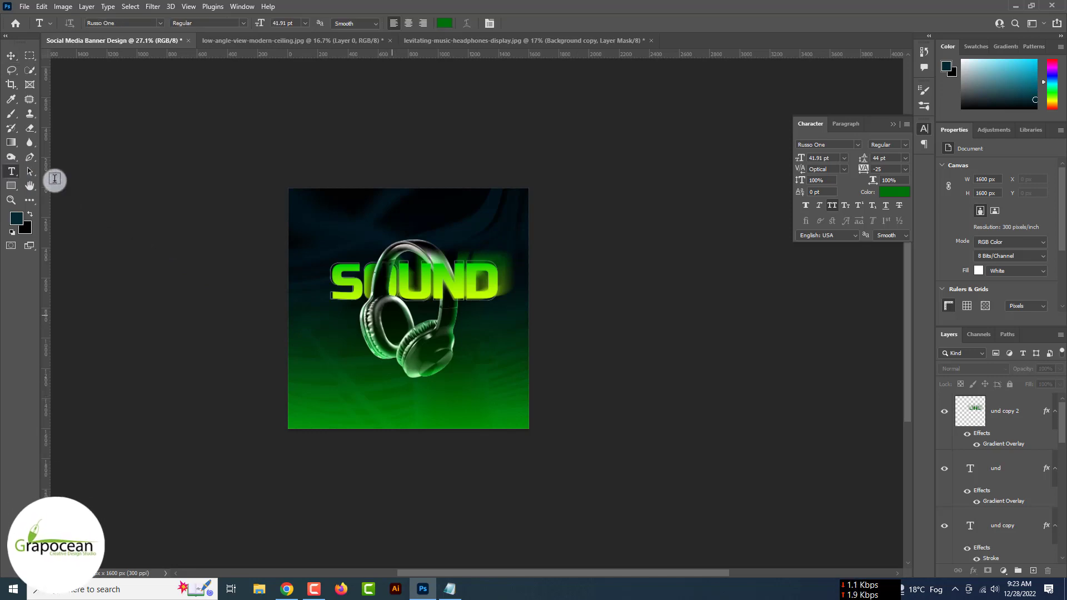
Add the text "Pro Sound Start" above the SOUND title in Montserrat Regular at 13 pt
{"action": "left_click", "coordinate": [355, 241]}
{"action": "left_click", "coordinate": [160, 23]}
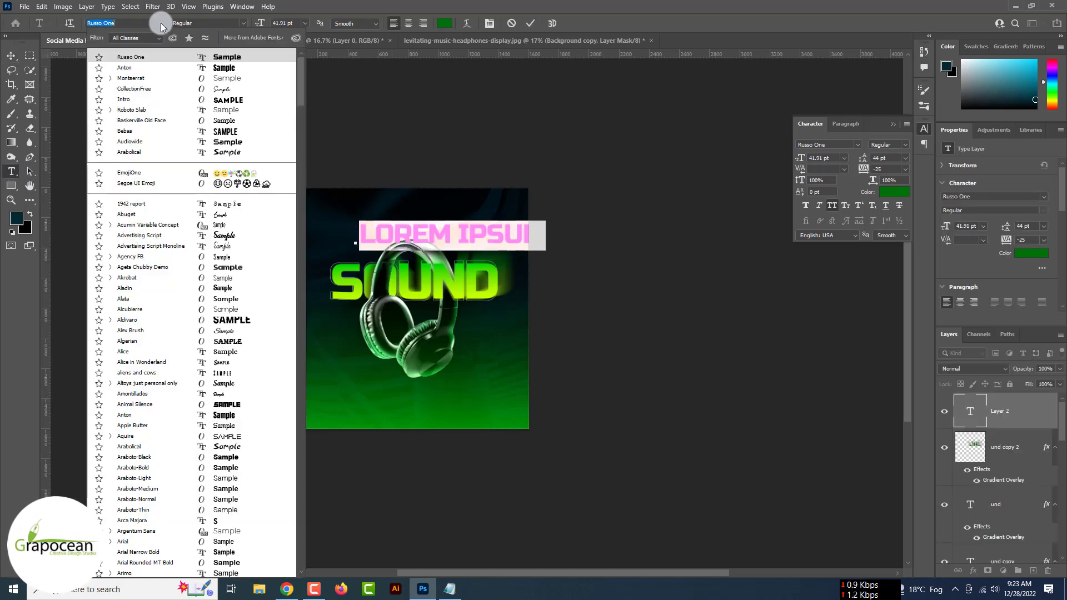
{"action": "left_click", "coordinate": [204, 82]}
{"action": "mouse_move", "coordinate": [261, 26]}
{"action": "left_mouse_down"}
{"action": "mouse_move", "coordinate": [238, 28]}
{"action": "mouse_move", "coordinate": [247, 27]}
{"action": "left_mouse_up"}
{"action": "type", "text": "PRO"}
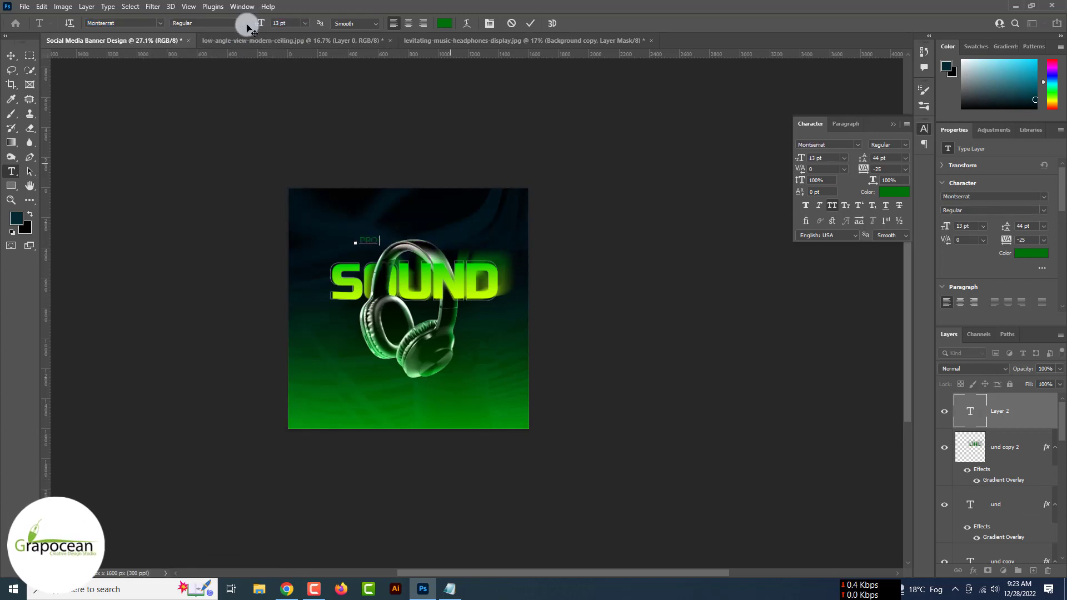
{"action": "type", "text": " SOUND STAR"}
Color the Pro Sound Start text white and move it above the last letters of SOUND, beside the headband
{"action": "left_click", "coordinate": [441, 23]}
{"action": "left_click_drag", "start_coordinate": [805, 476], "coordinate": [778, 526]}
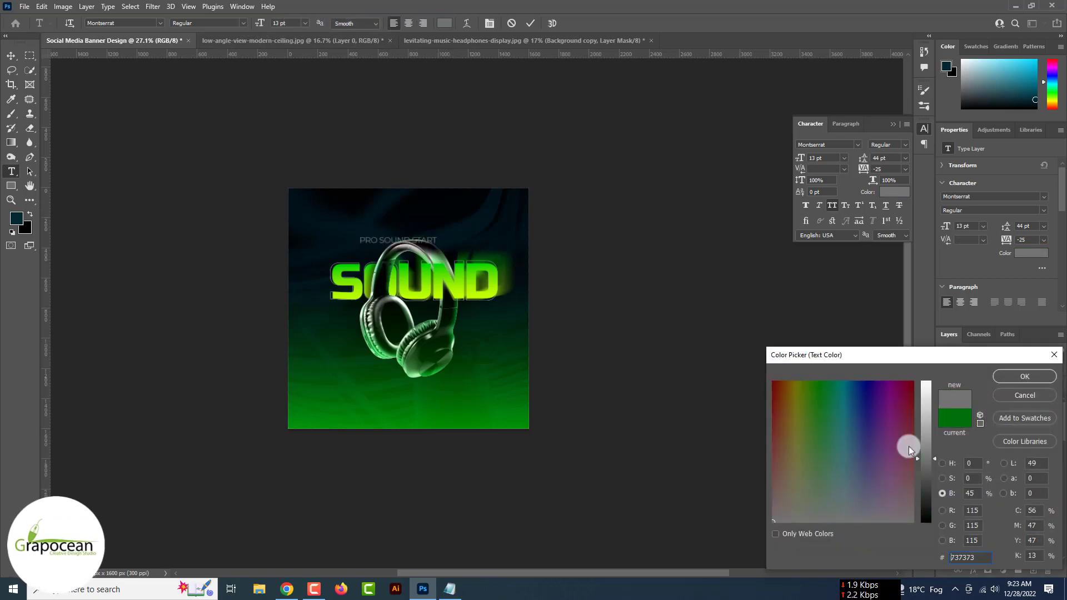
{"action": "left_click_drag", "start_coordinate": [925, 446], "coordinate": [927, 379]}
{"action": "left_click", "coordinate": [1020, 374]}
{"action": "scroll", "coordinate": [347, 265], "scroll_direction": "up", "scroll_amount": 5}
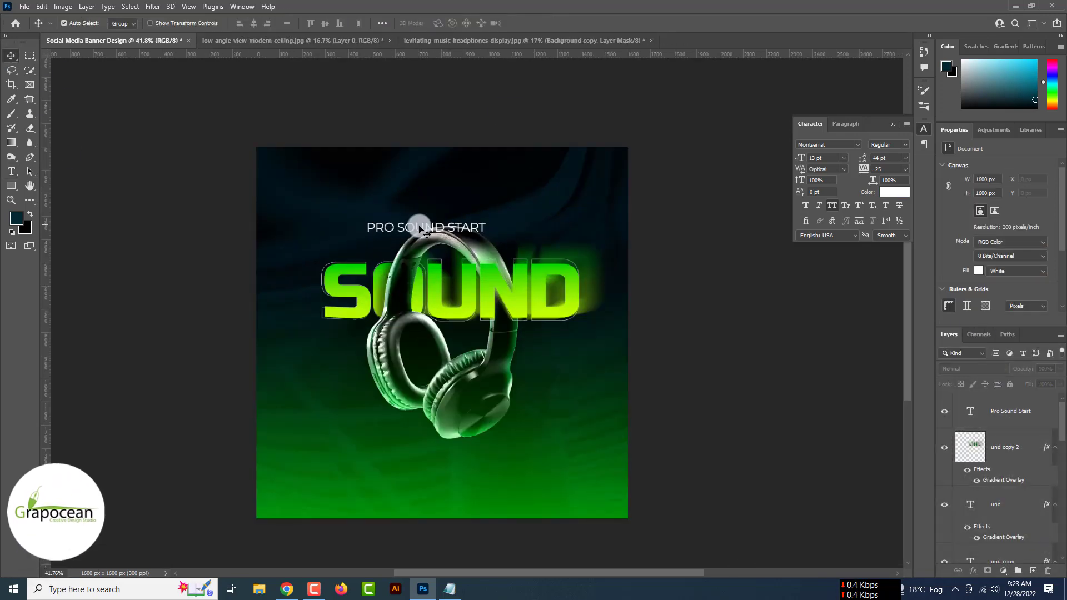
{"action": "left_click_drag", "start_coordinate": [420, 227], "coordinate": [780, 220]}
Set the font of the Pro Sound Start tagline to Intro
{"action": "left_click", "coordinate": [11, 171]}
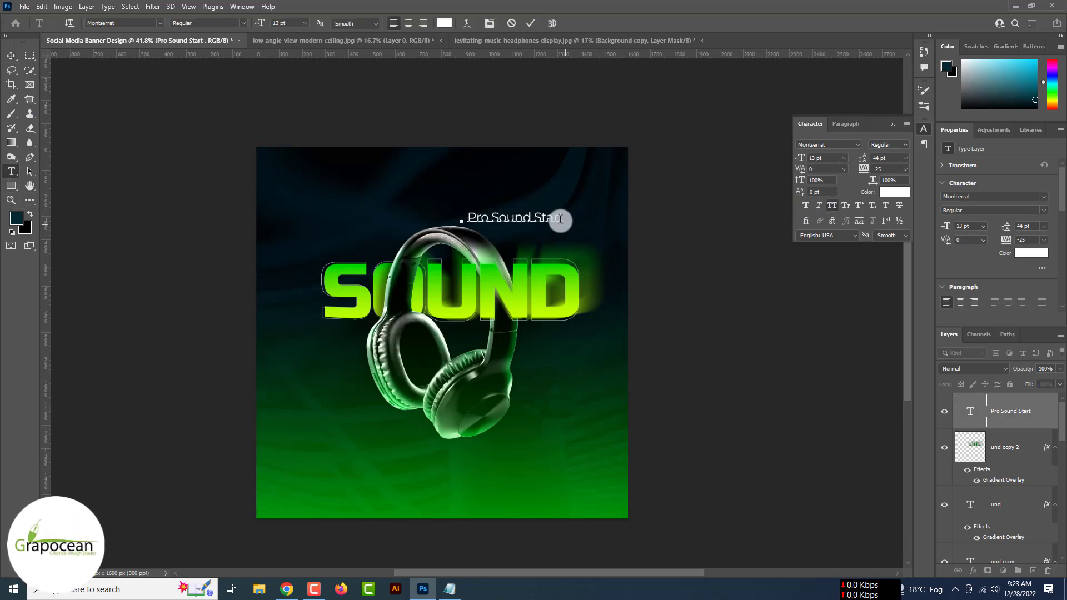
{"action": "left_click", "coordinate": [243, 24]}
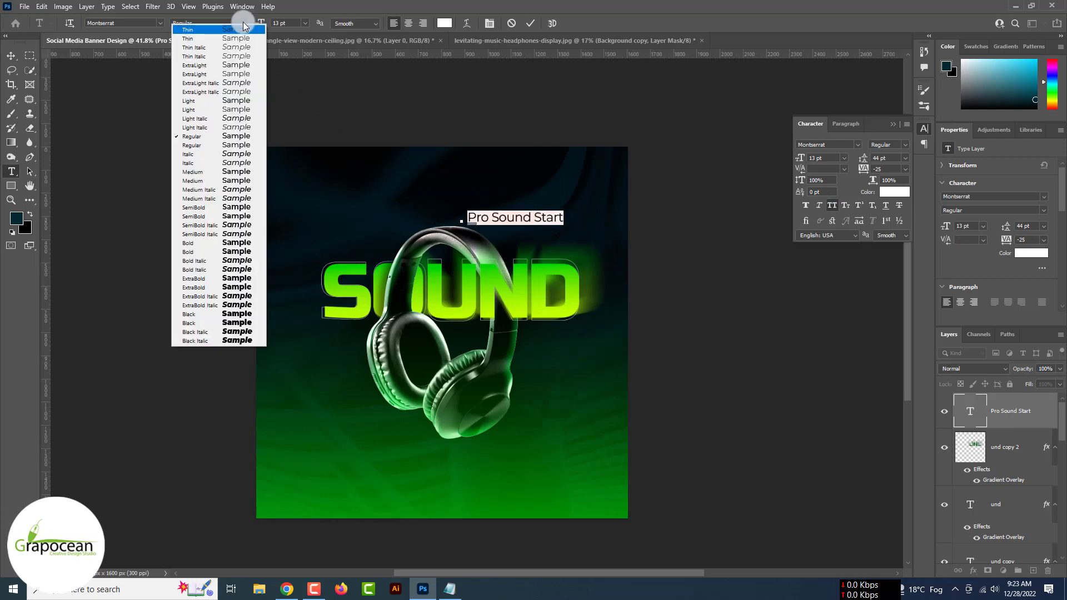
{"action": "left_click", "coordinate": [159, 23]}
{"action": "key", "text": "Down"}
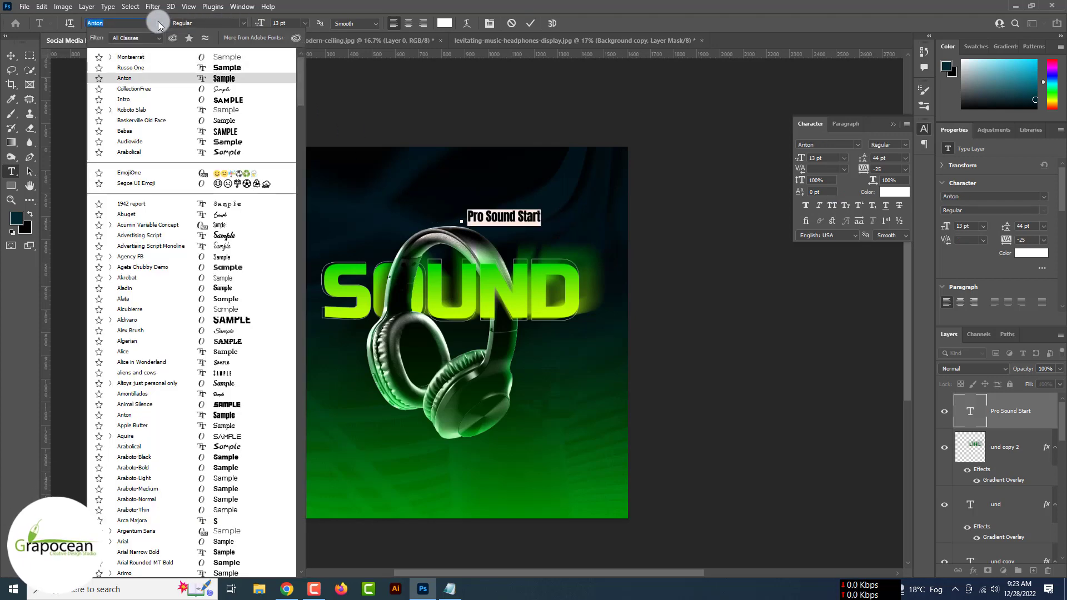
{"action": "key", "text": "Down"}
{"action": "key", "text": "Down"}
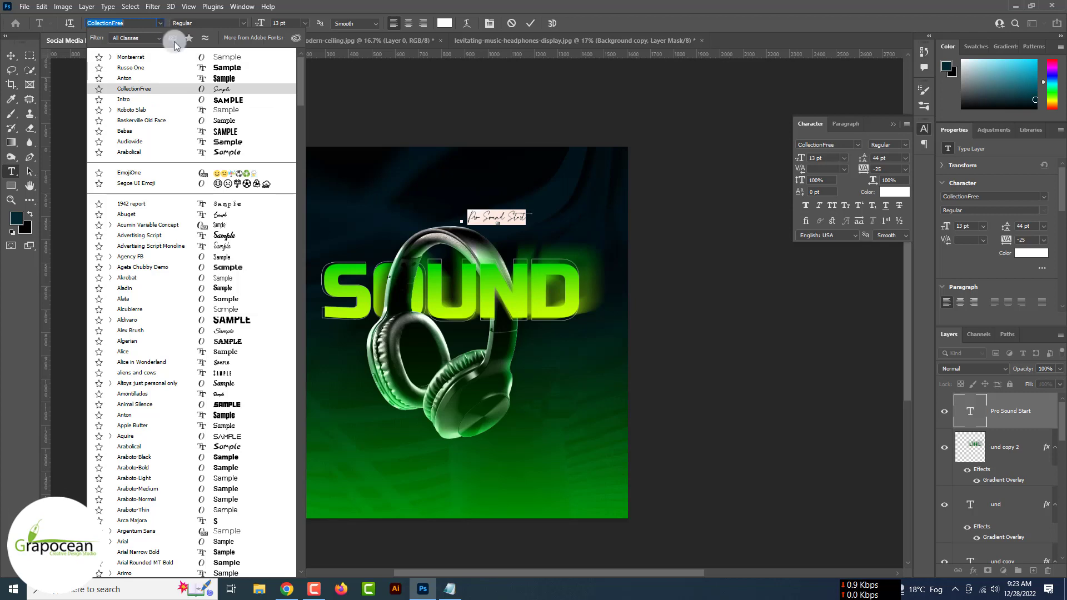
{"action": "left_click", "coordinate": [221, 101]}
Move the Pro Sound Start tagline above the first letters of SOUND and position the MX -2055 text below the headphones
{"action": "left_click", "coordinate": [10, 54]}
{"action": "scroll", "coordinate": [522, 217], "scroll_direction": "up", "scroll_amount": 3}
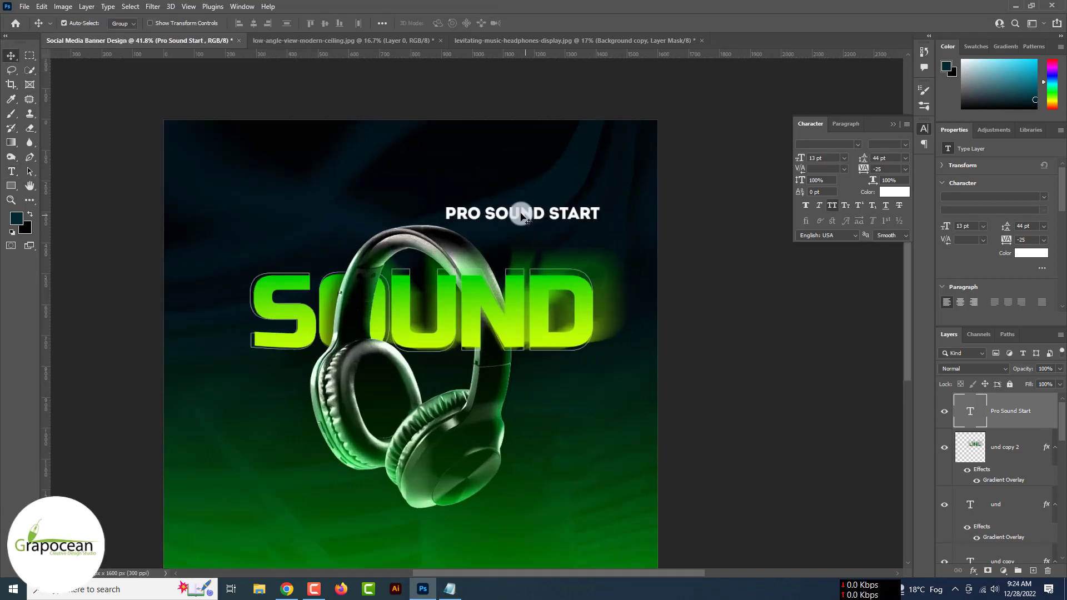
{"action": "left_click_drag", "start_coordinate": [522, 217], "coordinate": [522, 364]}
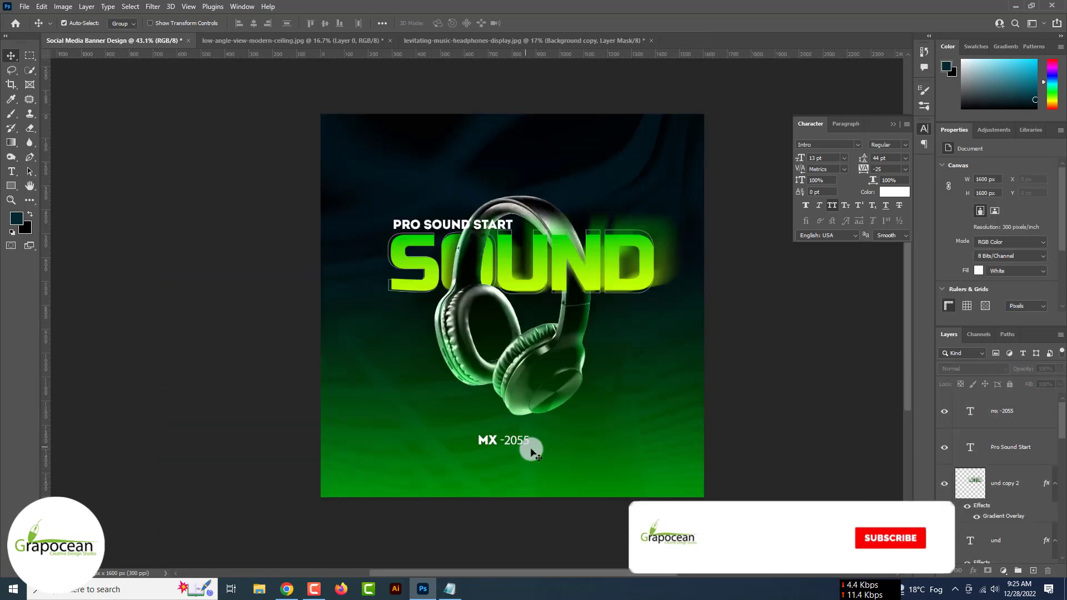
{"action": "left_click_drag", "start_coordinate": [528, 448], "coordinate": [524, 442]}
{"action": "scroll", "coordinate": [523, 441], "scroll_direction": "down", "scroll_amount": 4}
{"action": "scroll", "coordinate": [540, 442], "scroll_direction": "up", "scroll_amount": 2}
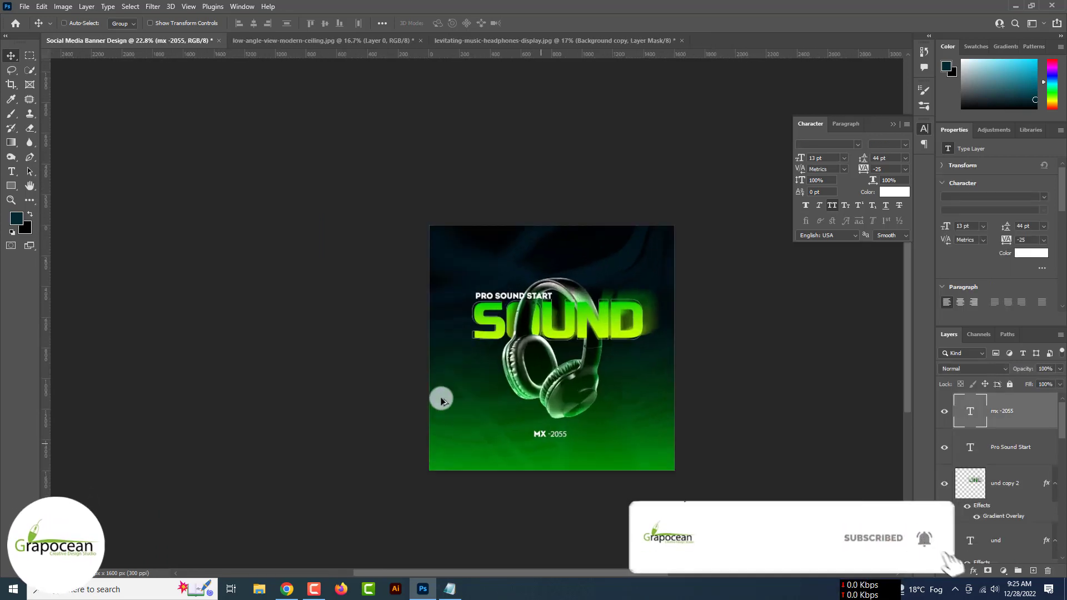
Draw a rectangle of about 312 by 106 px over the MX -2055 text below the headphones
{"action": "scroll", "coordinate": [442, 400], "scroll_direction": "up", "scroll_amount": 4}
{"action": "right_click", "coordinate": [12, 185]}
{"action": "left_click", "coordinate": [56, 184]}
{"action": "left_click_drag", "start_coordinate": [498, 351], "coordinate": [578, 378]}
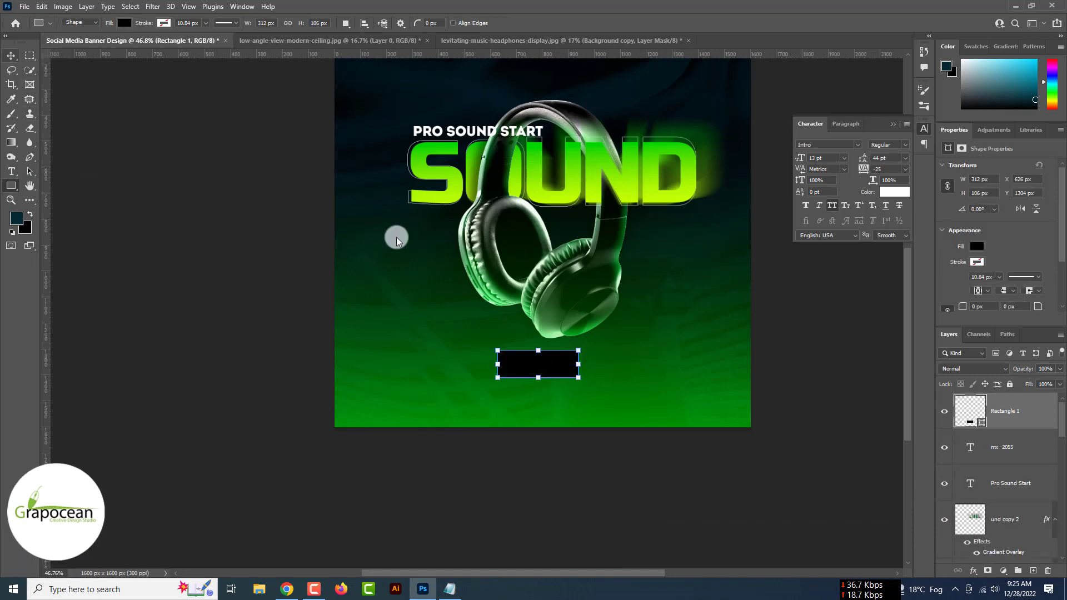
Remove the rectangle's fill and give it a green gradient stroke
{"action": "left_click", "coordinate": [122, 23]}
{"action": "left_click", "coordinate": [59, 44]}
{"action": "left_click", "coordinate": [164, 24]}
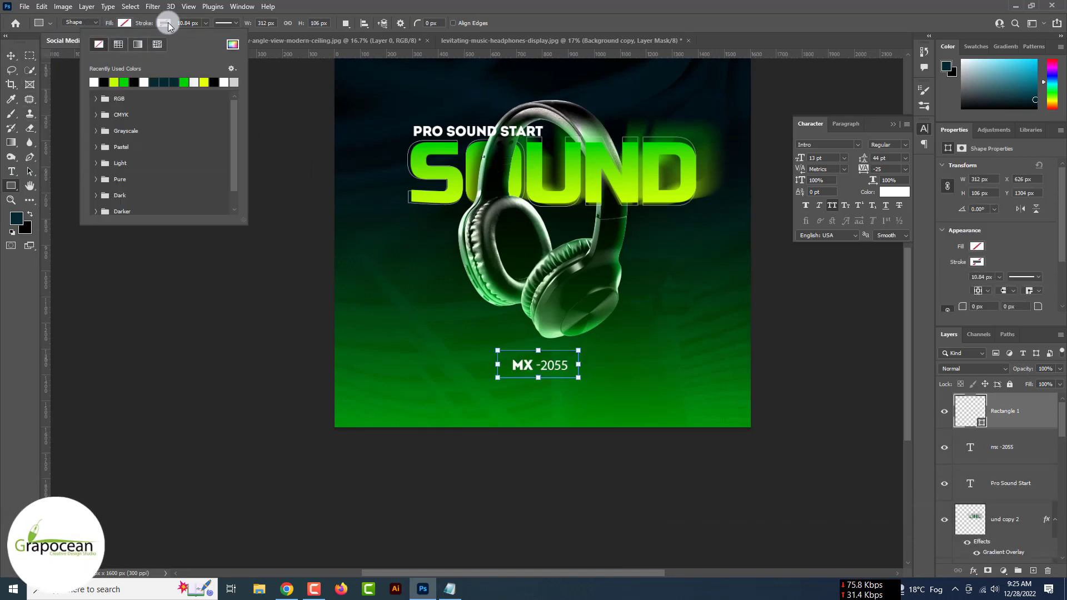
{"action": "left_click", "coordinate": [137, 44]}
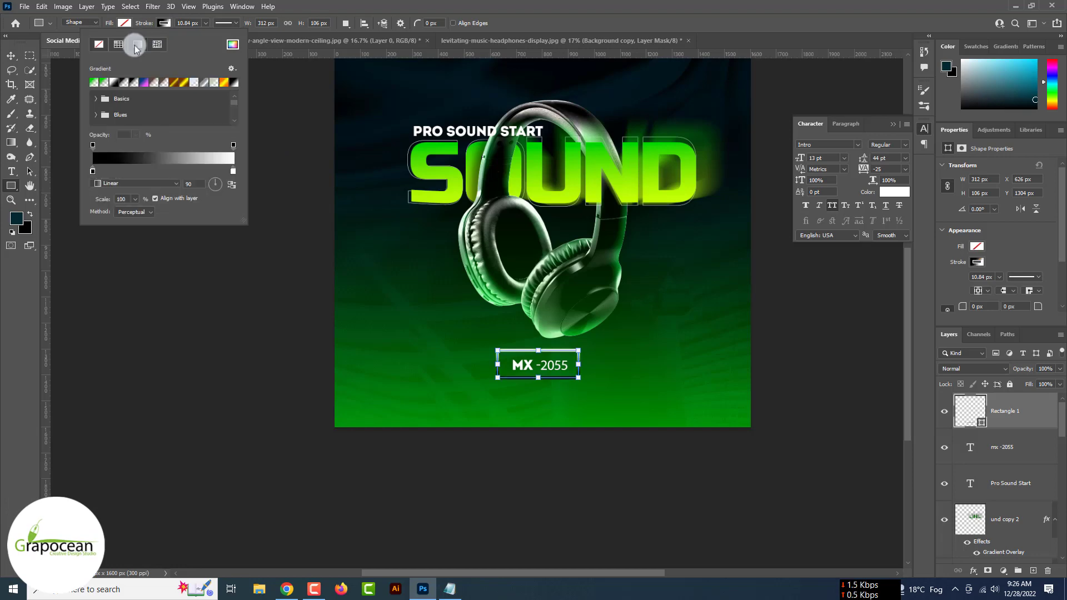
{"action": "left_click", "coordinate": [11, 55]}
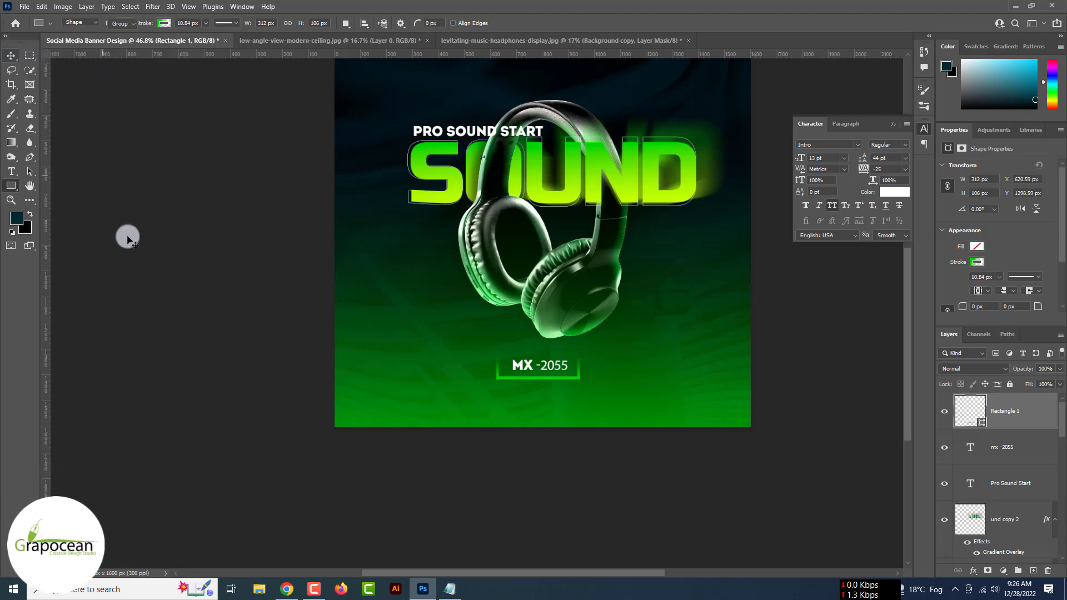
Shift the gradient-stroked rectangle slightly so it frames the MX -2055 text evenly
{"action": "left_click", "coordinate": [161, 293], "text": "ctrl"}
{"action": "scroll", "coordinate": [481, 360], "scroll_direction": "up", "scroll_amount": 2}
{"action": "scroll", "coordinate": [556, 374], "scroll_direction": "up", "scroll_amount": 3}
{"action": "left_click", "coordinate": [561, 374], "text": "ctrl"}
{"action": "scroll", "coordinate": [614, 438], "scroll_direction": "down", "scroll_amount": 5}
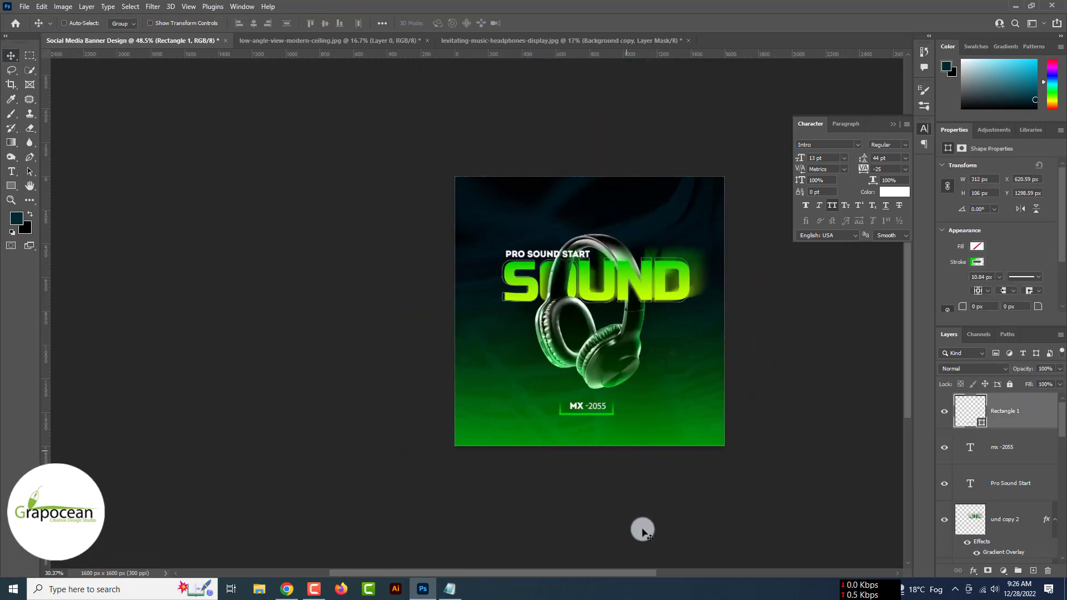
{"action": "left_click", "coordinate": [643, 531], "text": "ctrl"}
{"action": "scroll", "coordinate": [600, 416], "scroll_direction": "up", "scroll_amount": 3}
{"action": "scroll", "coordinate": [606, 422], "scroll_direction": "up", "scroll_amount": 3}
{"action": "left_click", "coordinate": [600, 405], "text": "ctrl"}
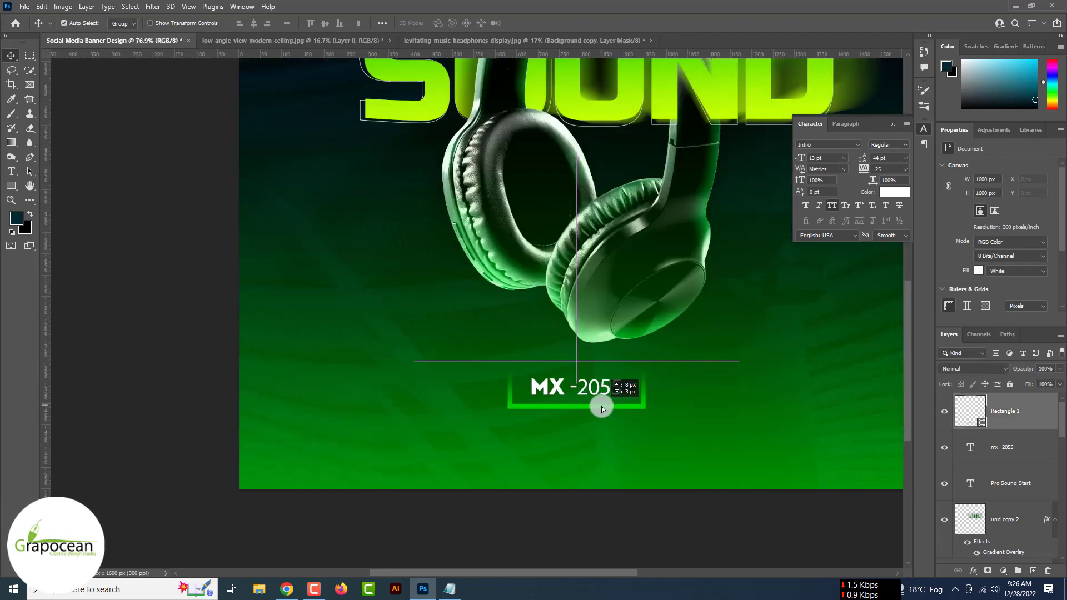
Set the stroke width of the rectangle around MX -2055 to 1 px
{"action": "left_click", "coordinate": [11, 185]}
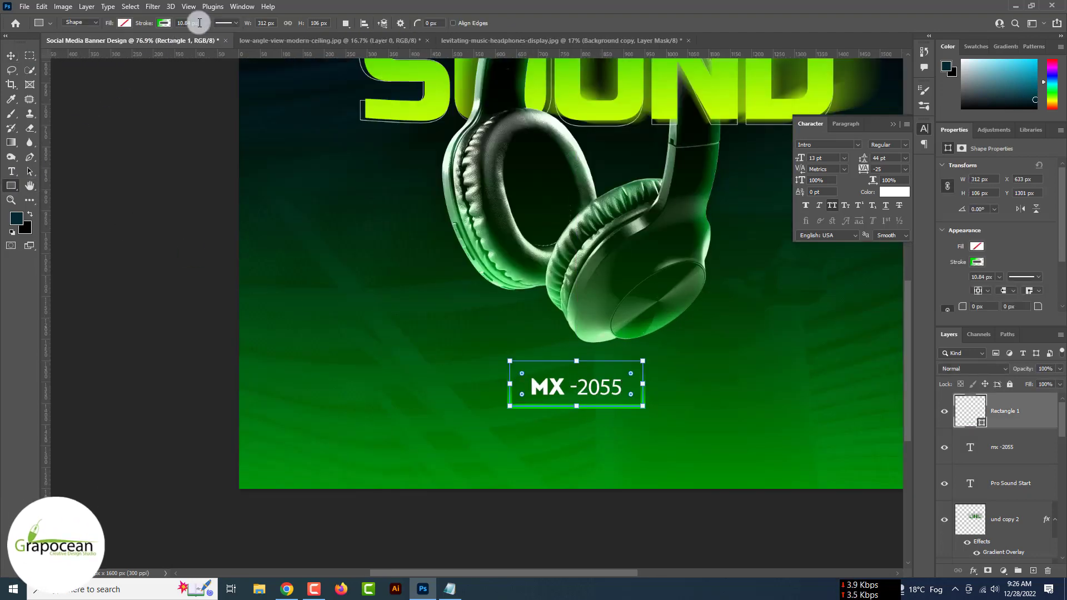
{"action": "left_click", "coordinate": [11, 55]}
{"action": "left_click", "coordinate": [231, 371]}
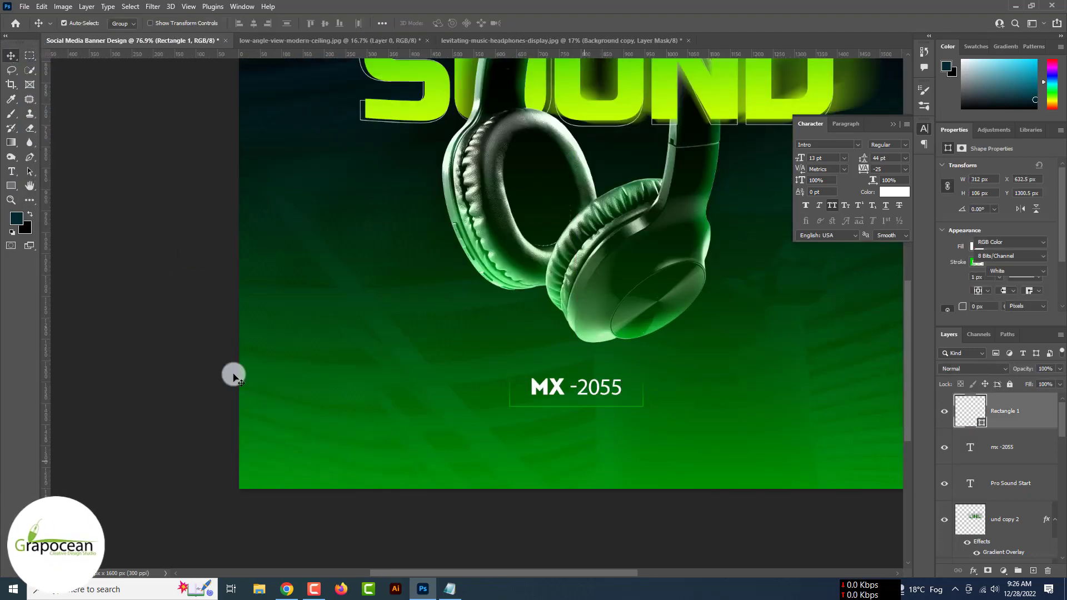
{"action": "scroll", "coordinate": [234, 378], "scroll_direction": "down", "scroll_amount": 3}
{"action": "scroll", "coordinate": [116, 269], "scroll_direction": "up", "scroll_amount": 3}
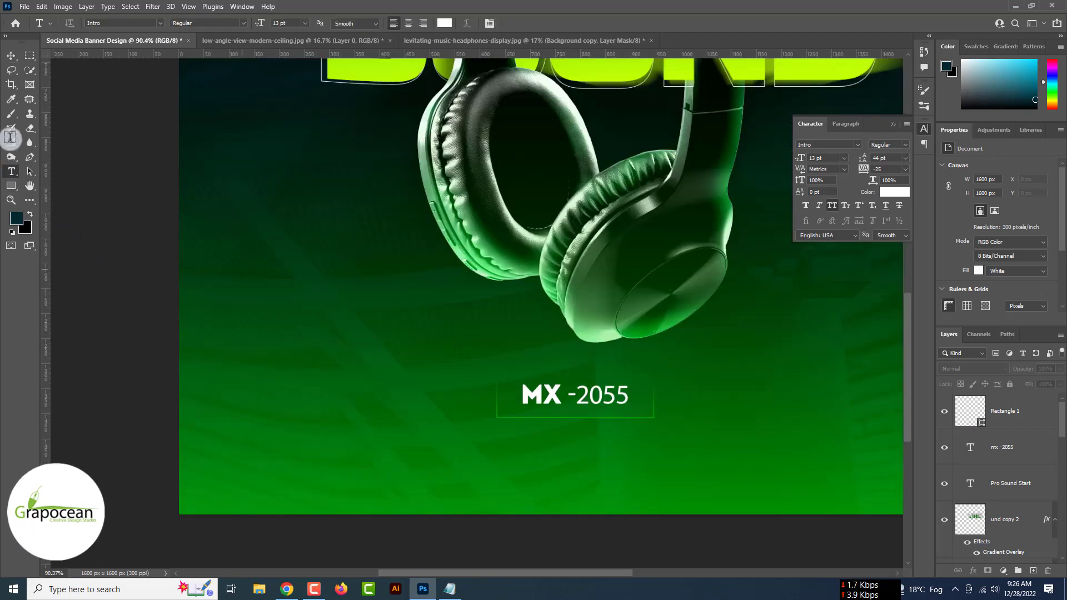
Round all four corners of the rectangle around MX -2055 to a 26 px radius
{"action": "scroll", "coordinate": [639, 419], "scroll_direction": "up", "scroll_amount": 5}
{"action": "left_click", "coordinate": [643, 418]}
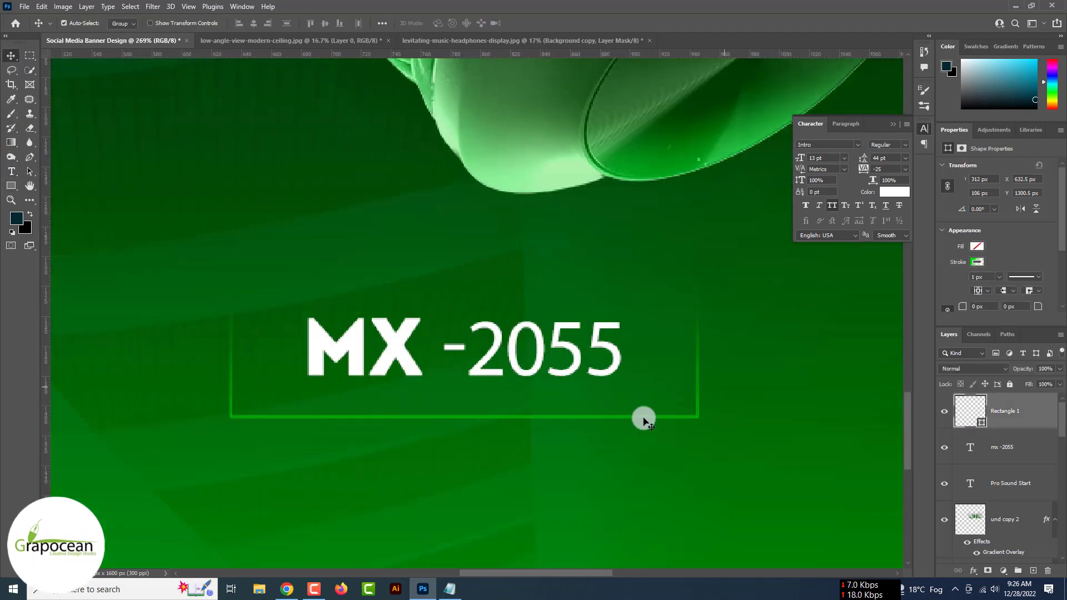
{"action": "left_click_drag", "start_coordinate": [962, 279], "coordinate": [976, 282]}
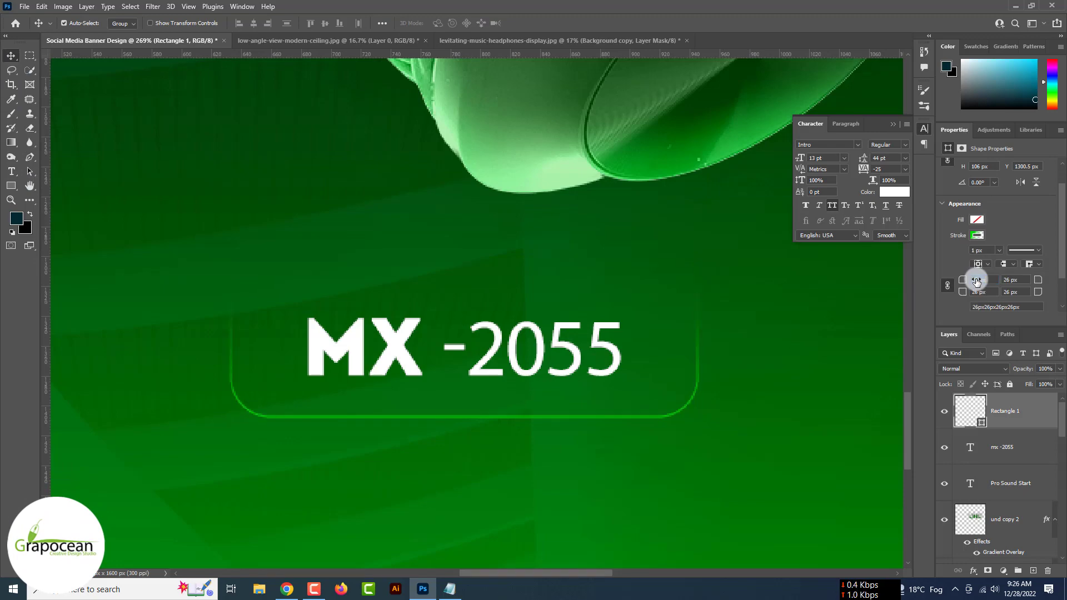
{"action": "left_click", "coordinate": [547, 468]}
{"action": "scroll", "coordinate": [547, 468], "scroll_direction": "down", "scroll_amount": 7}
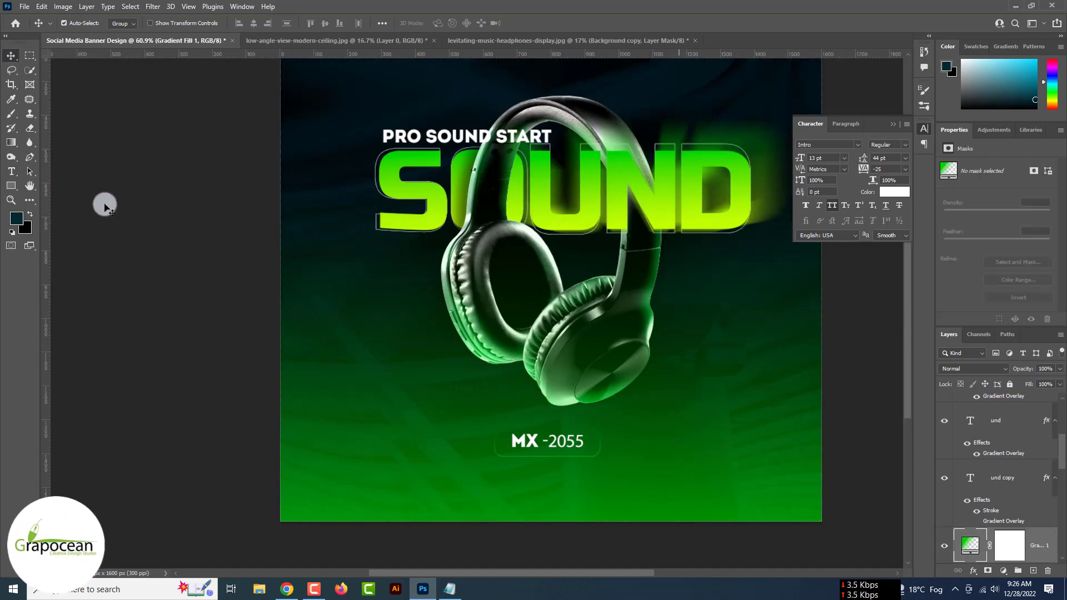
Add the text "DEMO MODEL -" below the MX -2055 frame
{"action": "scroll", "coordinate": [538, 467], "scroll_direction": "down", "scroll_amount": 1}
{"action": "left_click", "coordinate": [540, 470]}
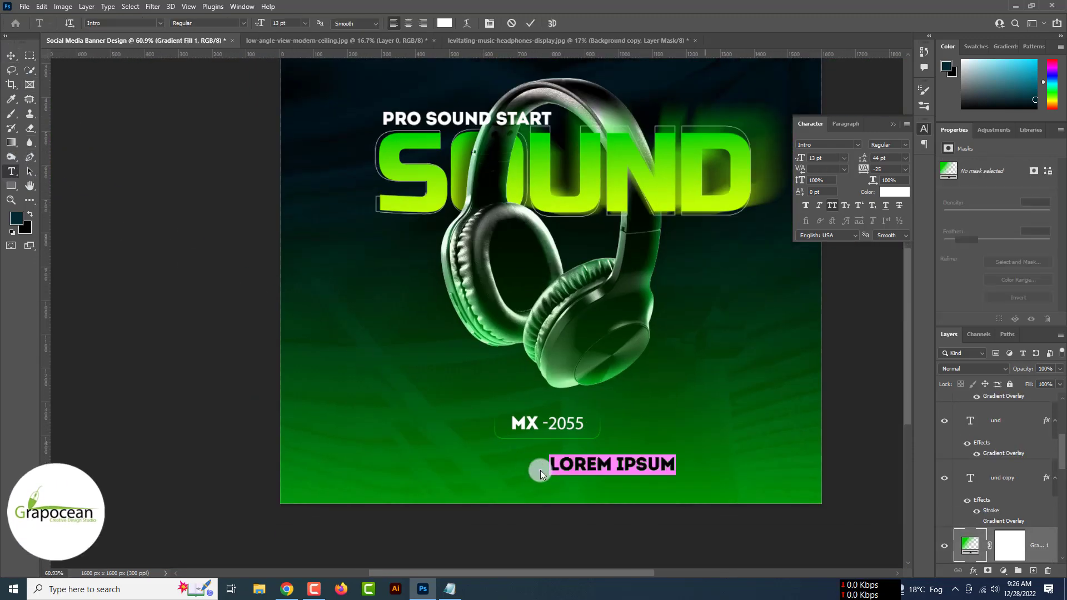
{"action": "type", "text": "DEMO MODLE"}
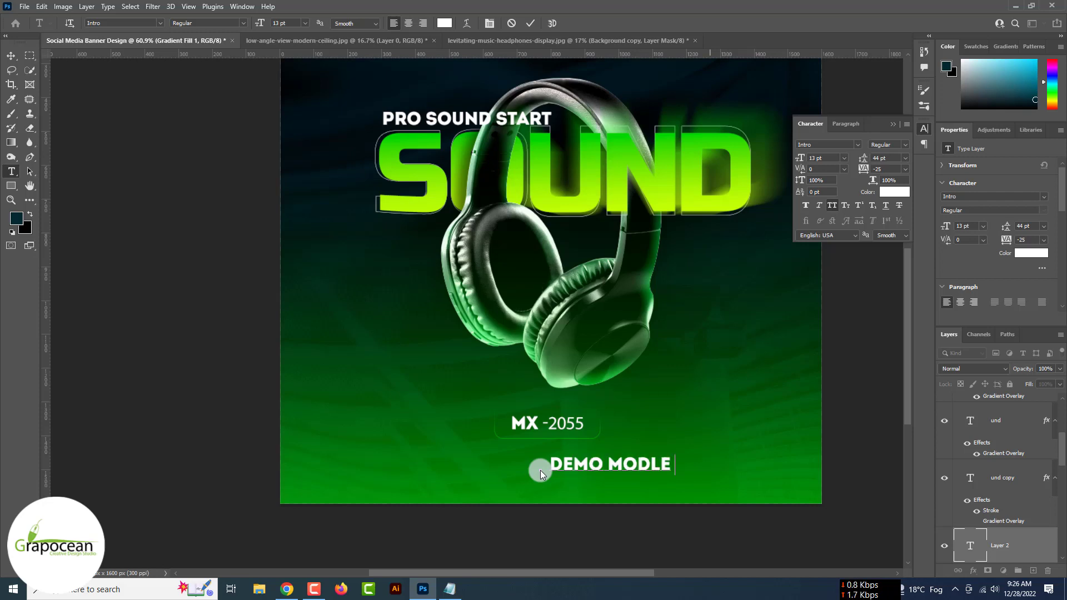
{"action": "key", "text": "BackSpace"}
{"action": "key", "text": "BackSpace"}
{"action": "key", "text": "BackSpace"}
{"action": "key", "text": "BackSpace"}
{"action": "type", "text": "ODEL -"}
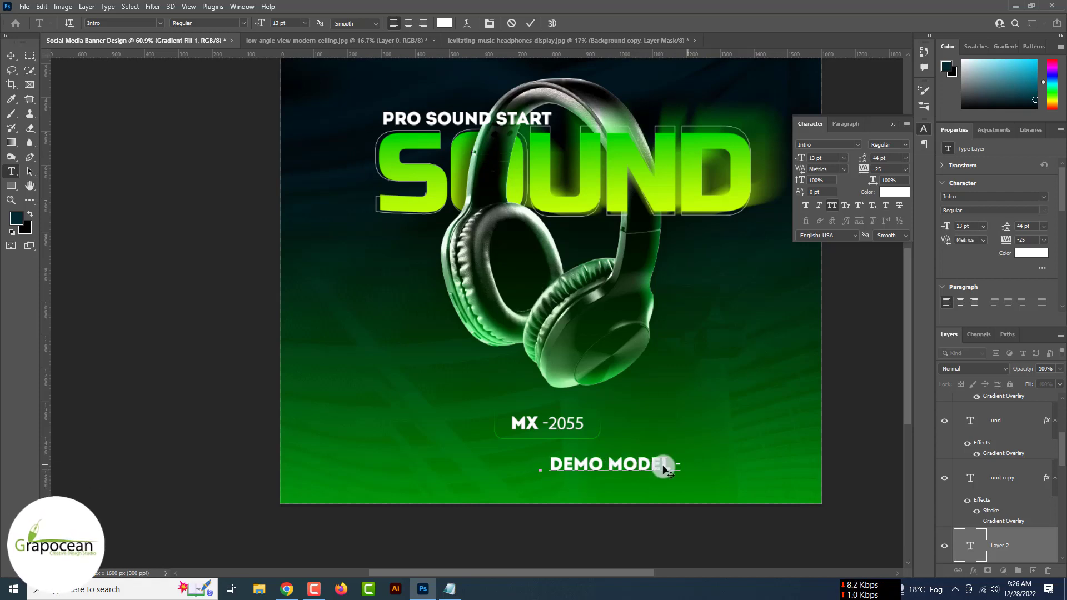
Enlarge the DEMO MODEL - text to 22 pt and move it up between the headphones and MX -2055
{"action": "left_click_drag", "start_coordinate": [259, 24], "coordinate": [264, 24]}
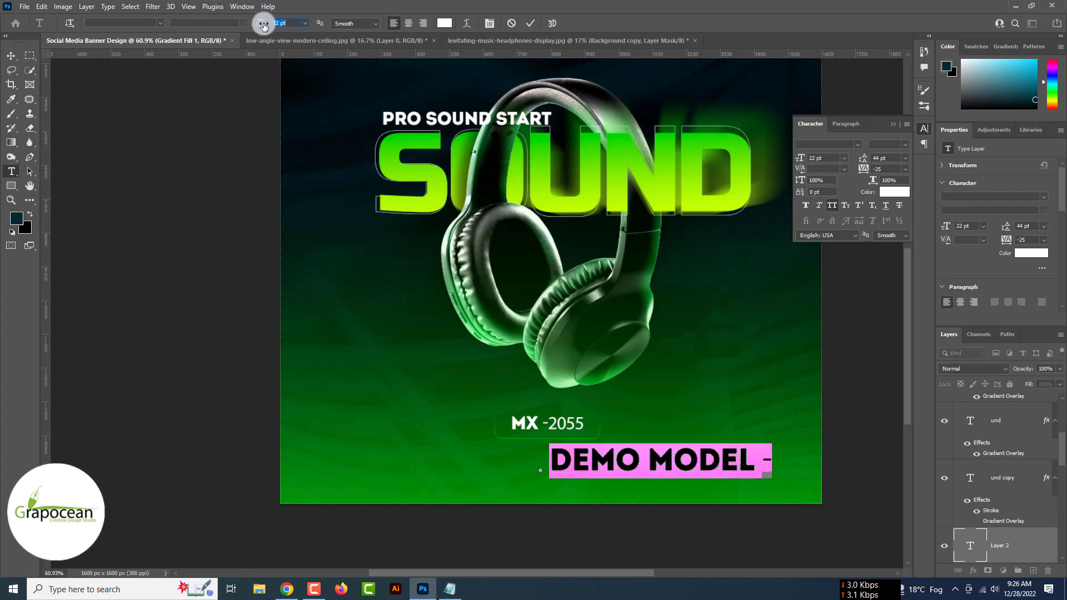
{"action": "left_click", "coordinate": [11, 55]}
{"action": "left_click_drag", "start_coordinate": [620, 461], "coordinate": [519, 411]}
Move the MX -2055 text and its rounded frame down so they sit beneath the DEMO MODEL - text
{"action": "left_click", "coordinate": [689, 572]}
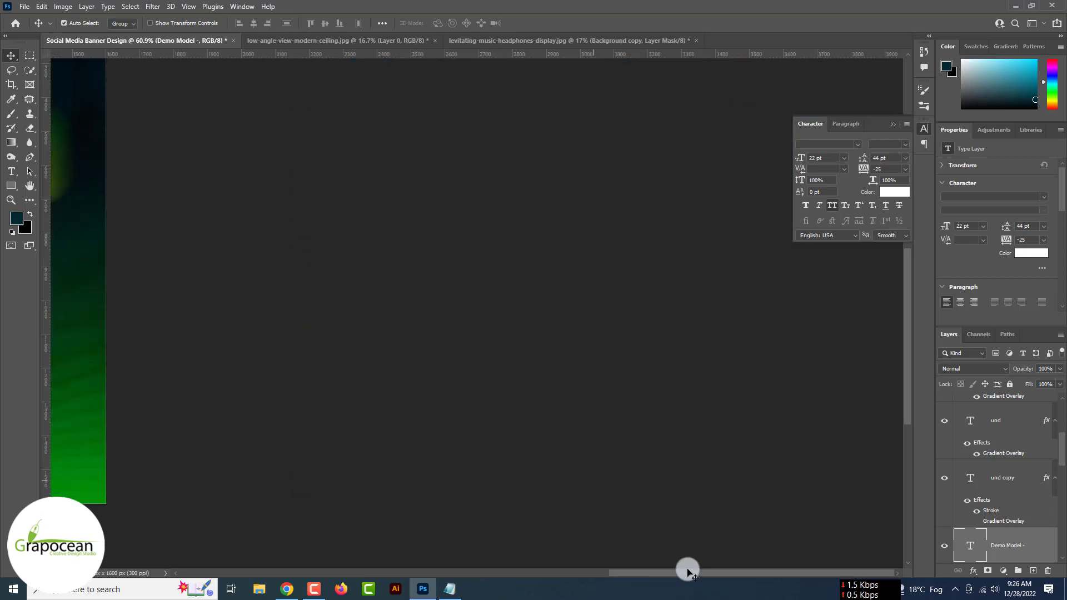
{"action": "left_click_drag", "start_coordinate": [658, 572], "coordinate": [460, 573]}
{"action": "scroll", "coordinate": [415, 428], "scroll_direction": "up", "scroll_amount": 5}
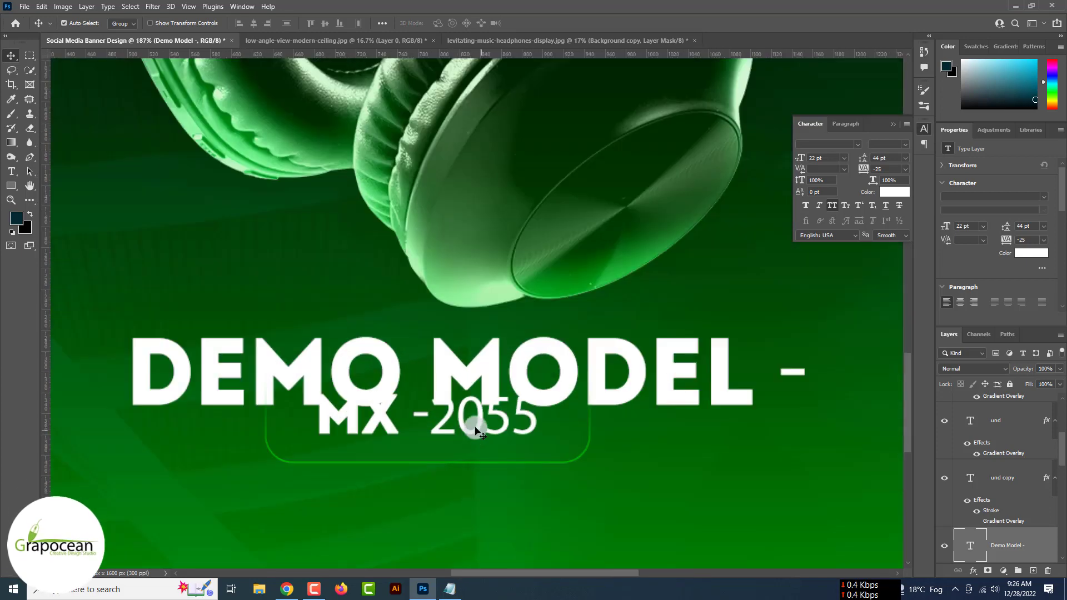
{"action": "left_click_drag", "start_coordinate": [474, 427], "coordinate": [475, 455]}
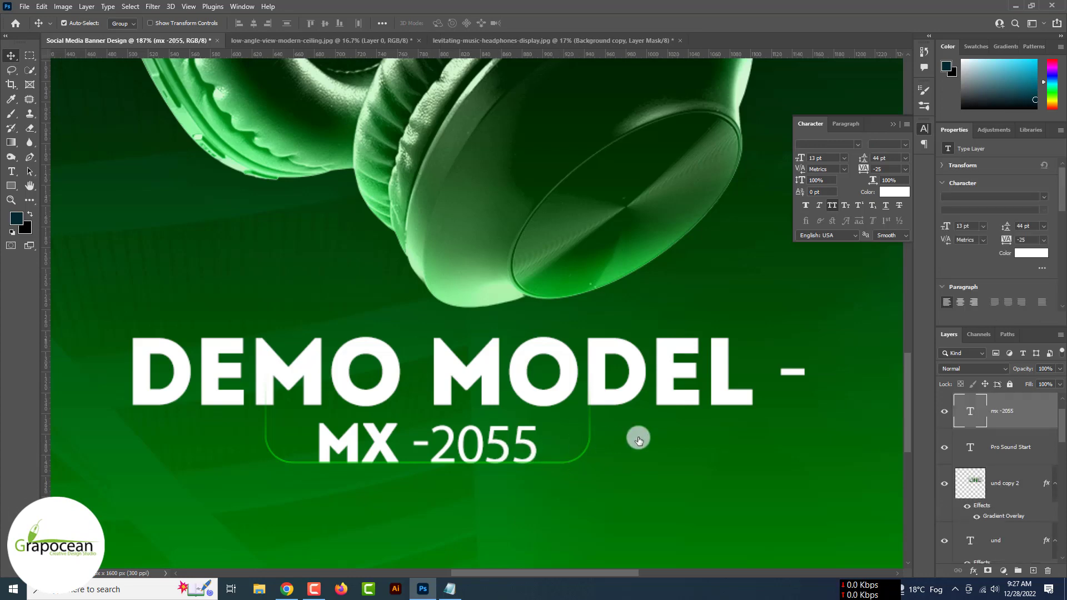
{"action": "left_click", "coordinate": [1023, 417]}
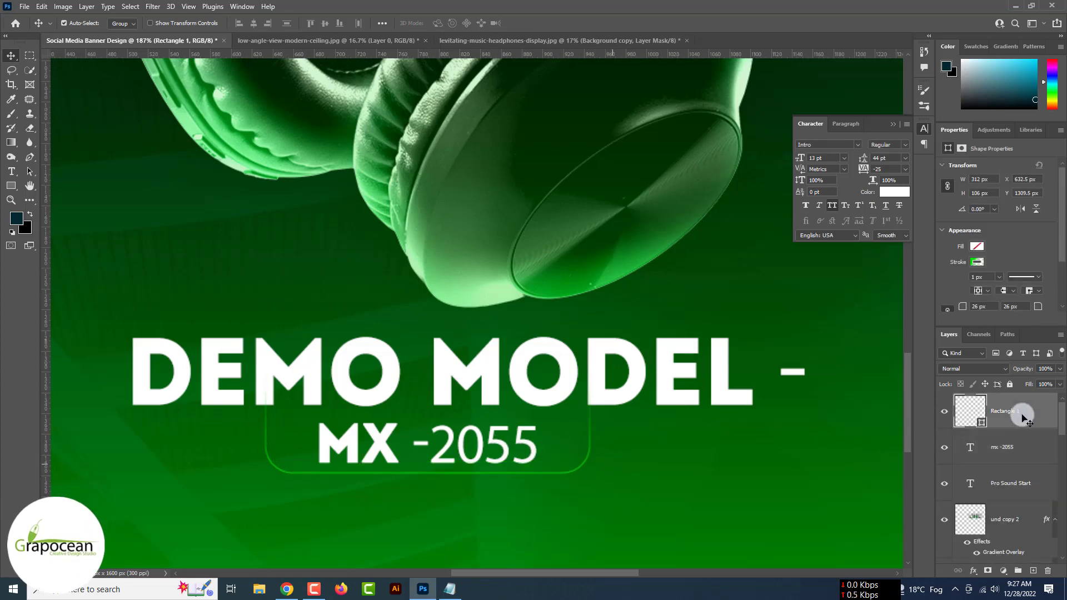
{"action": "scroll", "coordinate": [655, 498], "scroll_direction": "down", "scroll_amount": 8}
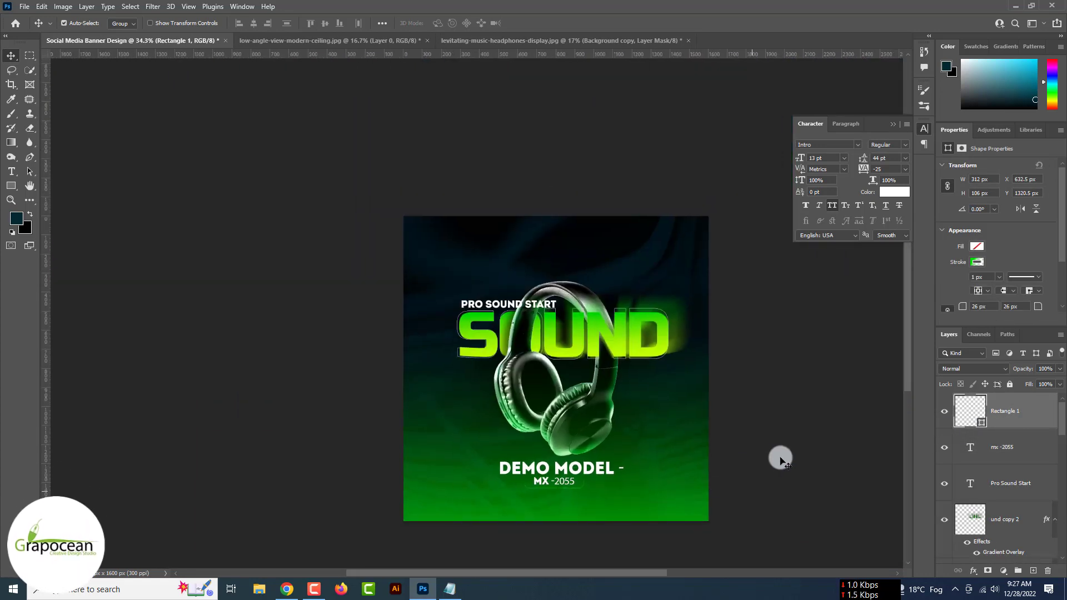
Try to center the DEMO MODEL - text horizontally on the canvas
{"action": "left_click", "coordinate": [781, 460]}
{"action": "scroll", "coordinate": [781, 460], "scroll_direction": "up", "scroll_amount": 3}
{"action": "left_click", "coordinate": [596, 501]}
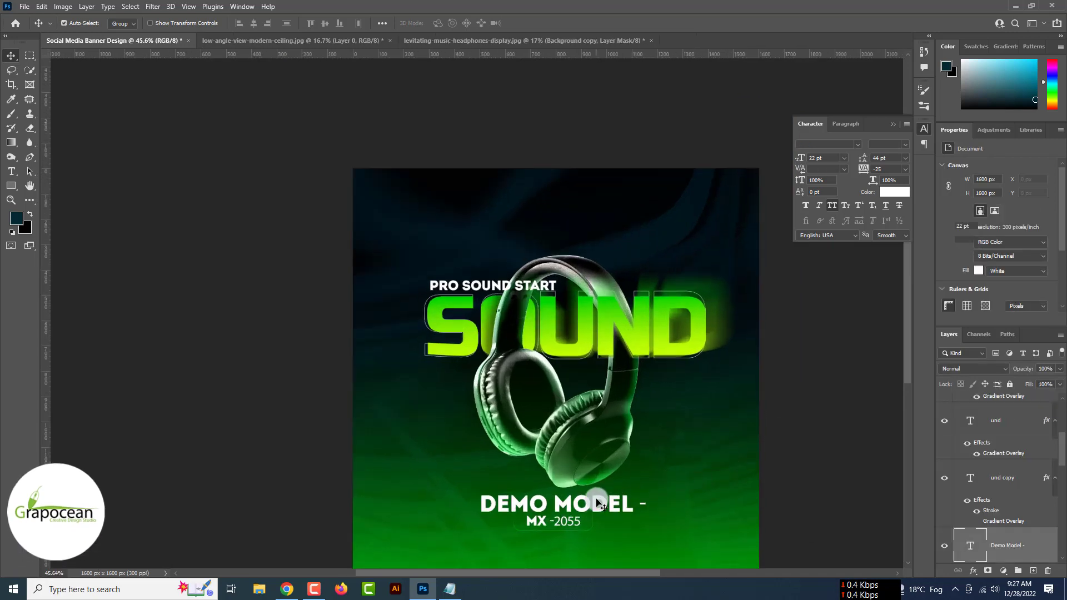
{"action": "key", "text": "ctrl+a"}
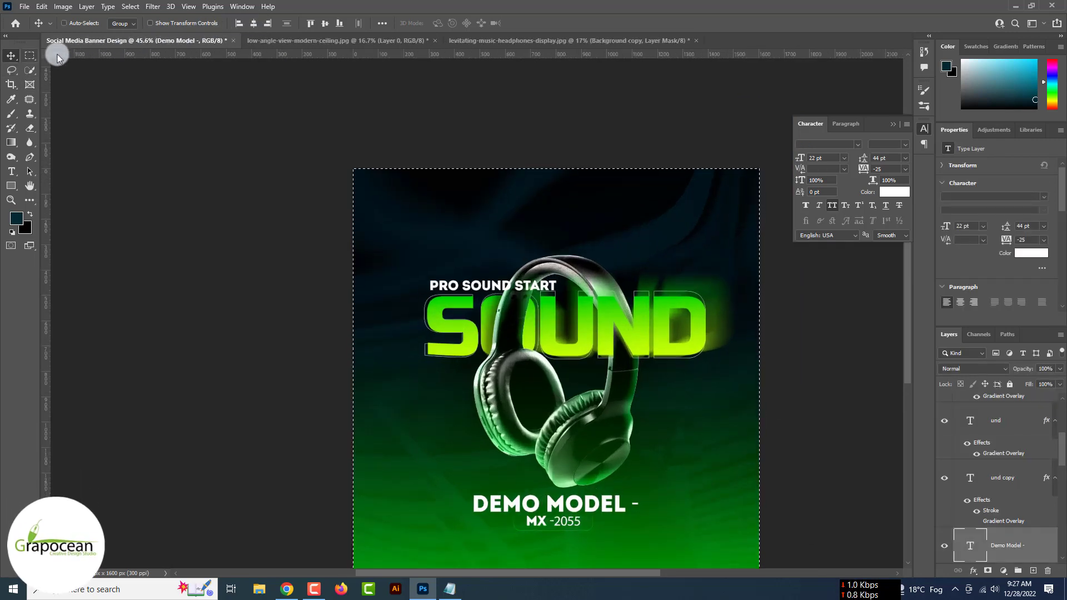
{"action": "key", "text": "ctrl+z"}
{"action": "key", "text": "ctrl+z"}
{"action": "left_click", "coordinate": [30, 57]}
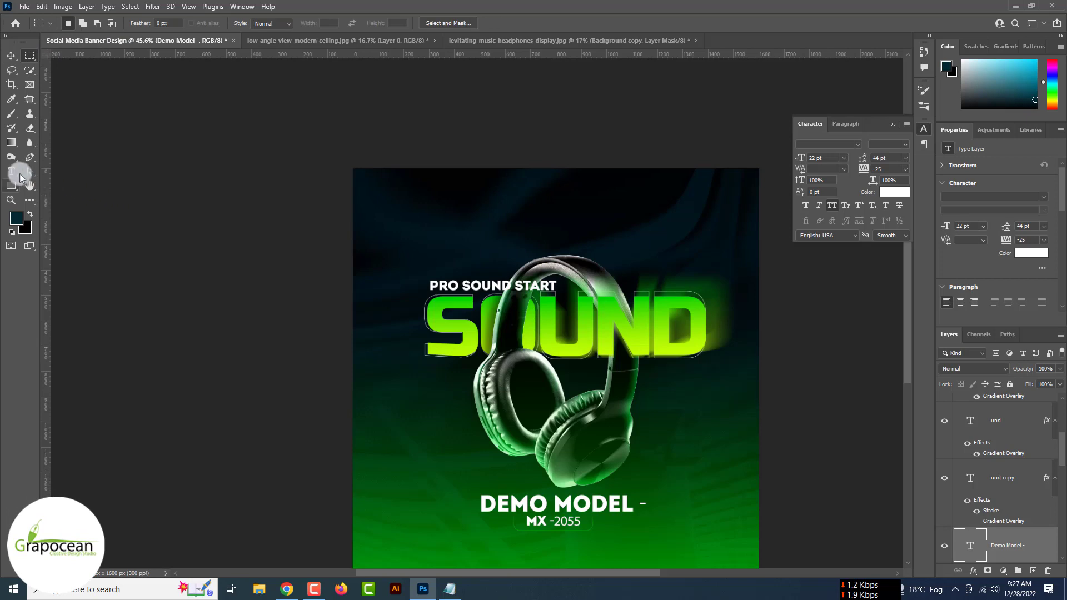
{"action": "left_click", "coordinate": [19, 174]}
{"action": "left_click", "coordinate": [545, 196]}
{"action": "type", "text": "WW"}
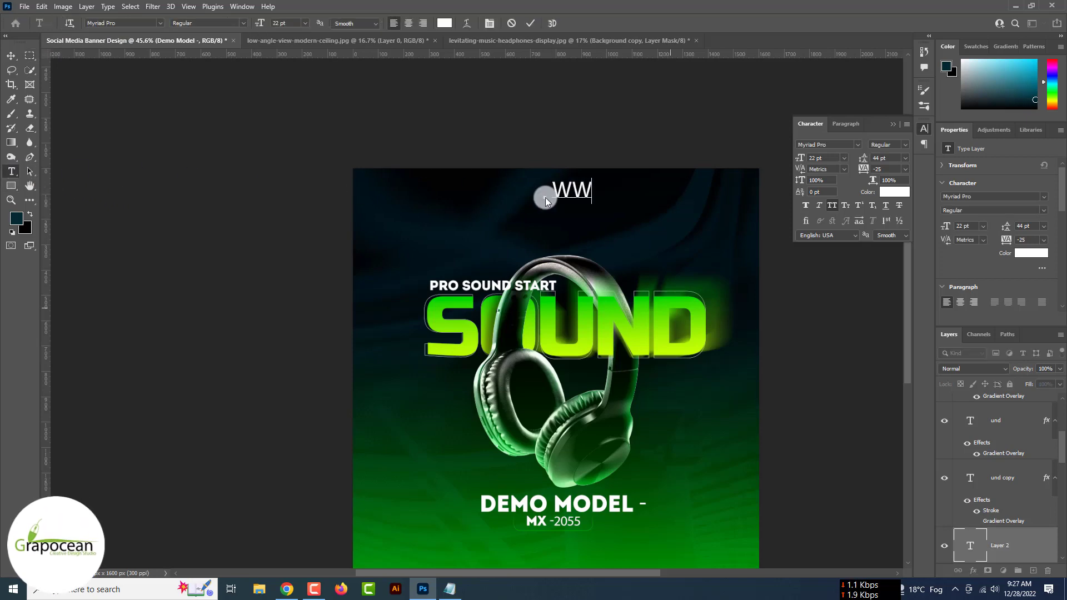
{"action": "type", "text": "W.GRAPOCEAN.COM"}
Reduce the whole website text to a font size of 9 pt
{"action": "key", "text": "ctrl+a"}
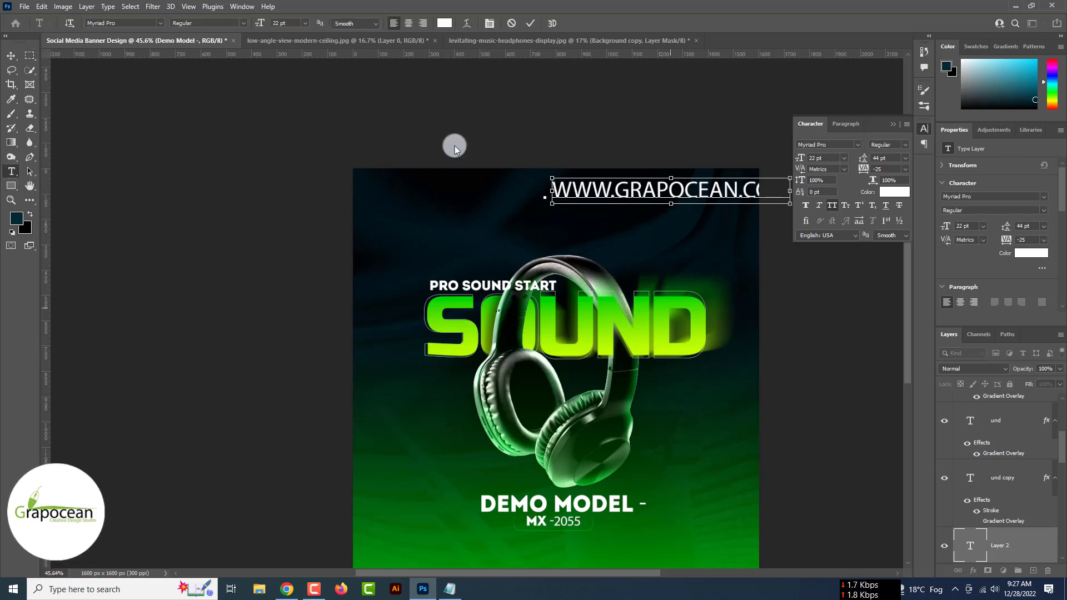
{"action": "left_click", "coordinate": [238, 22]}
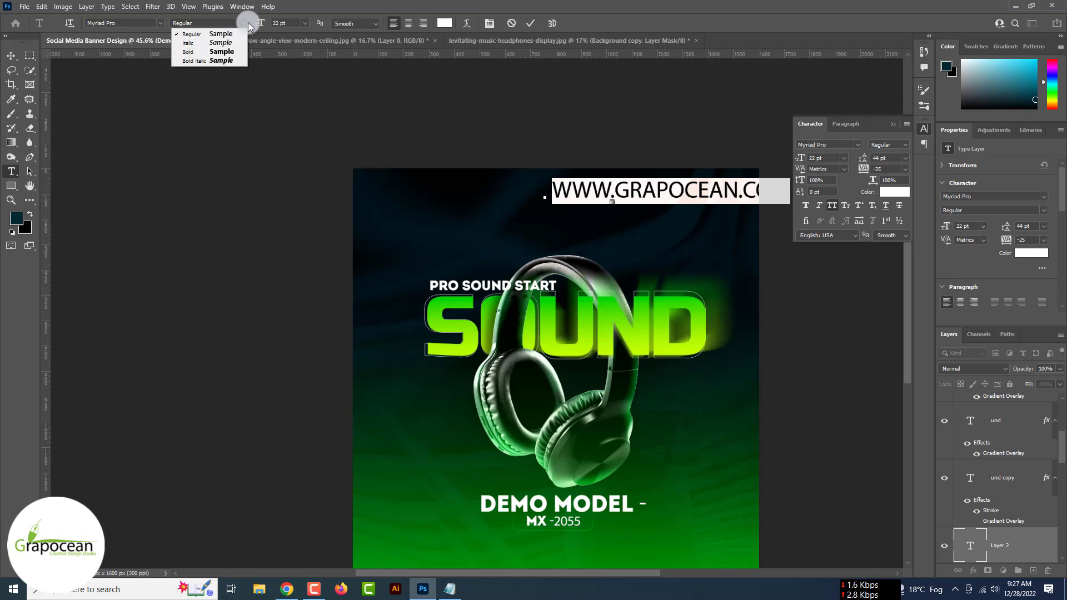
{"action": "left_click", "coordinate": [256, 23]}
{"action": "left_click_drag", "start_coordinate": [256, 23], "coordinate": [254, 23]}
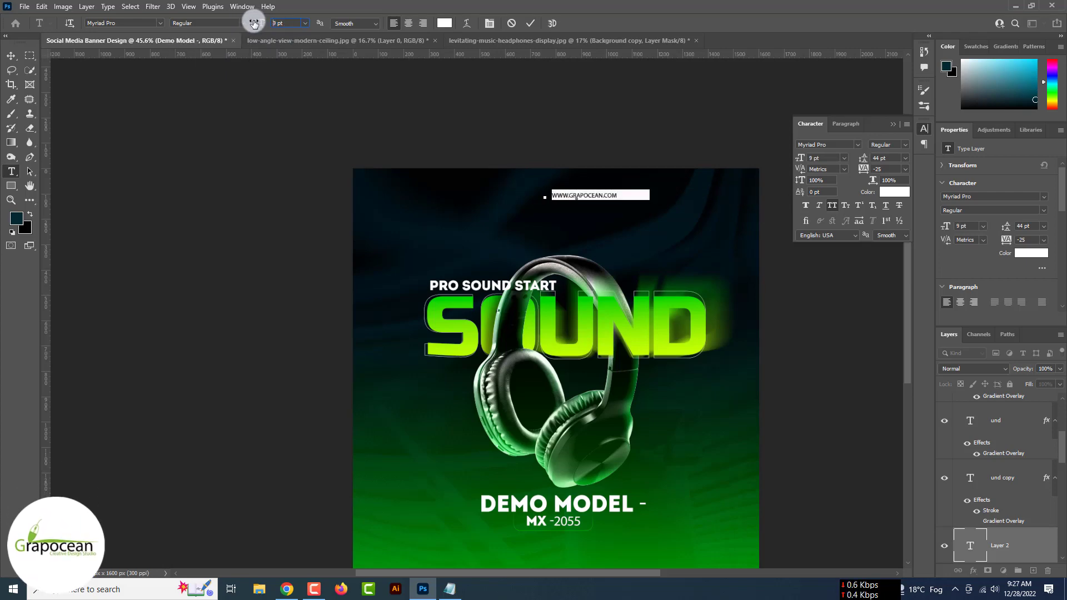
Turn off all caps for the website text and change its font to Montserrat
{"action": "left_click", "coordinate": [832, 206]}
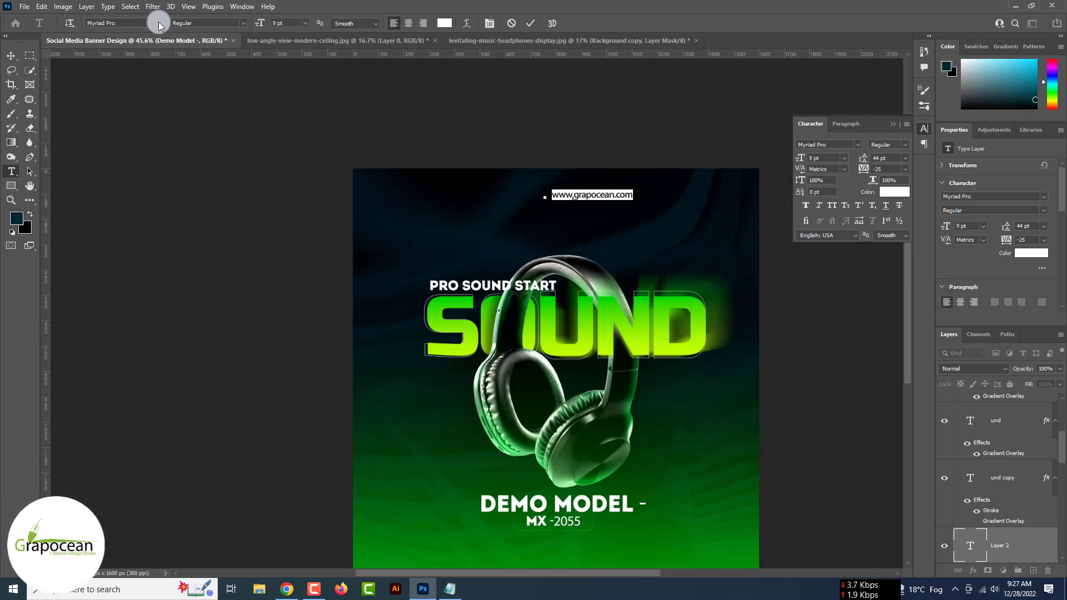
{"action": "left_click", "coordinate": [160, 24]}
{"action": "left_click_drag", "start_coordinate": [314, 339], "coordinate": [313, 64]}
{"action": "left_click", "coordinate": [239, 67]}
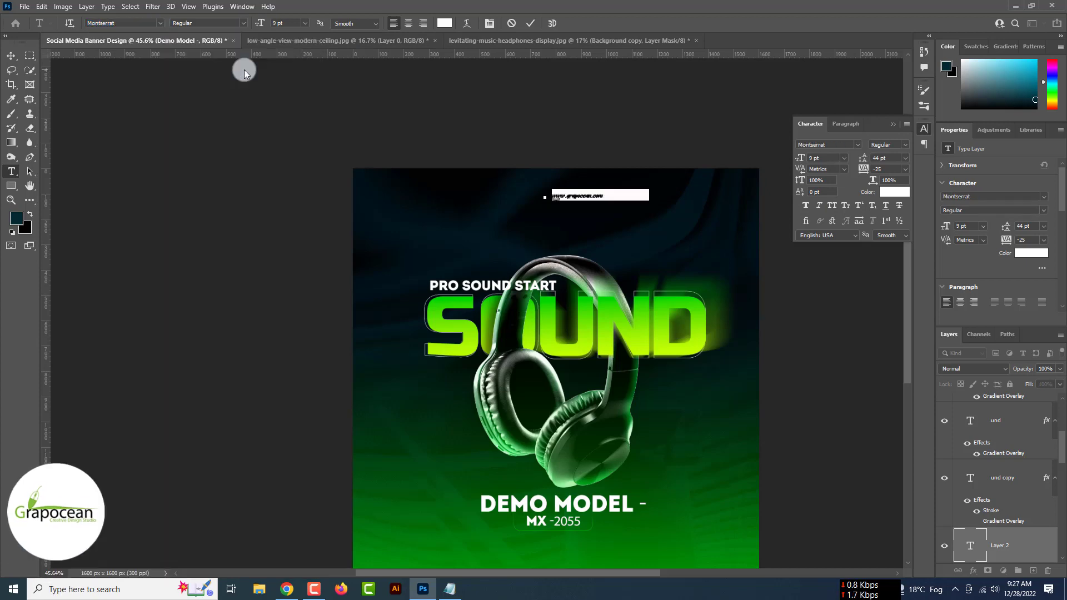
Compare recently used fonts such as Russo One and Baskerville Old Face on the website text, keeping Montserrat
{"action": "left_click", "coordinate": [161, 25]}
{"action": "key", "text": "Down"}
{"action": "key", "text": "Down"}
{"action": "key", "text": "Down"}
{"action": "key", "text": "Down"}
{"action": "key", "text": "Down"}
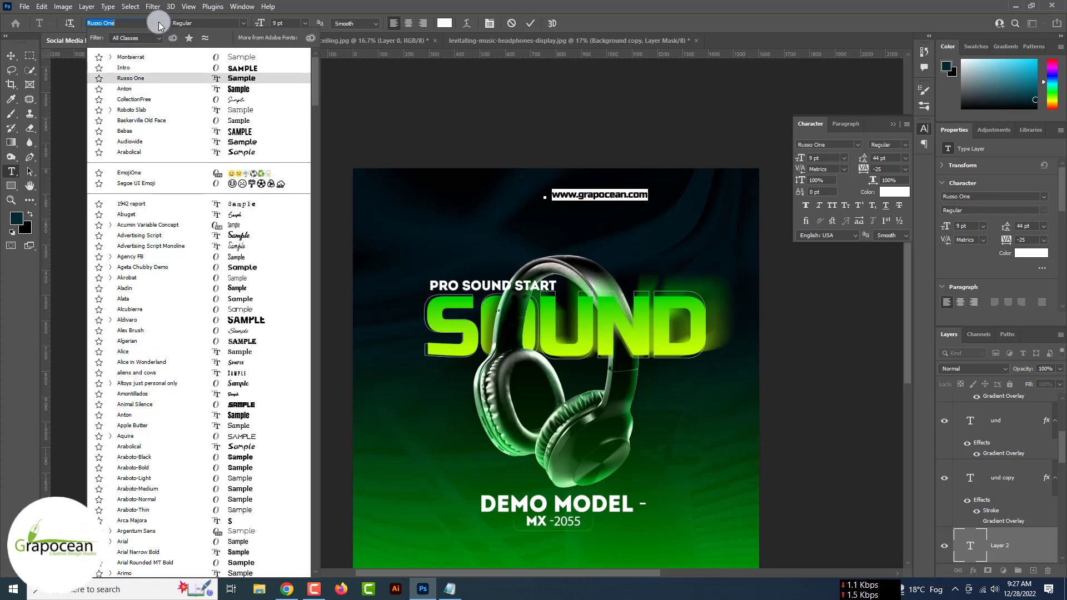
{"action": "key", "text": "Down"}
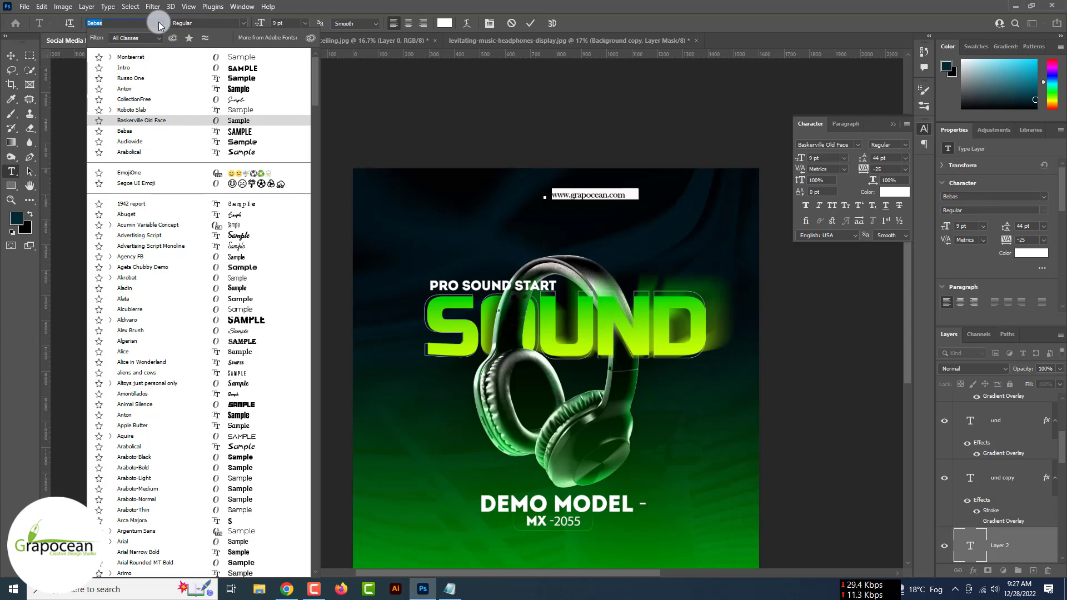
{"action": "scroll", "coordinate": [158, 25], "scroll_direction": "down", "scroll_amount": 2}
{"action": "scroll", "coordinate": [158, 25], "scroll_direction": "up", "scroll_amount": 8}
{"action": "scroll", "coordinate": [159, 25], "scroll_direction": "down", "scroll_amount": 1}
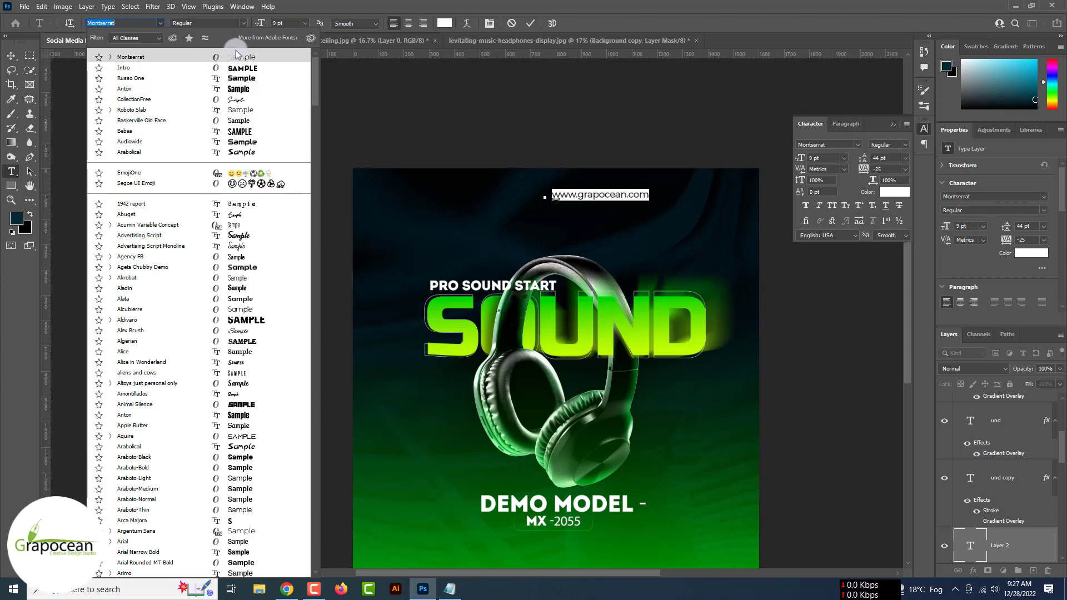
{"action": "left_click", "coordinate": [251, 55]}
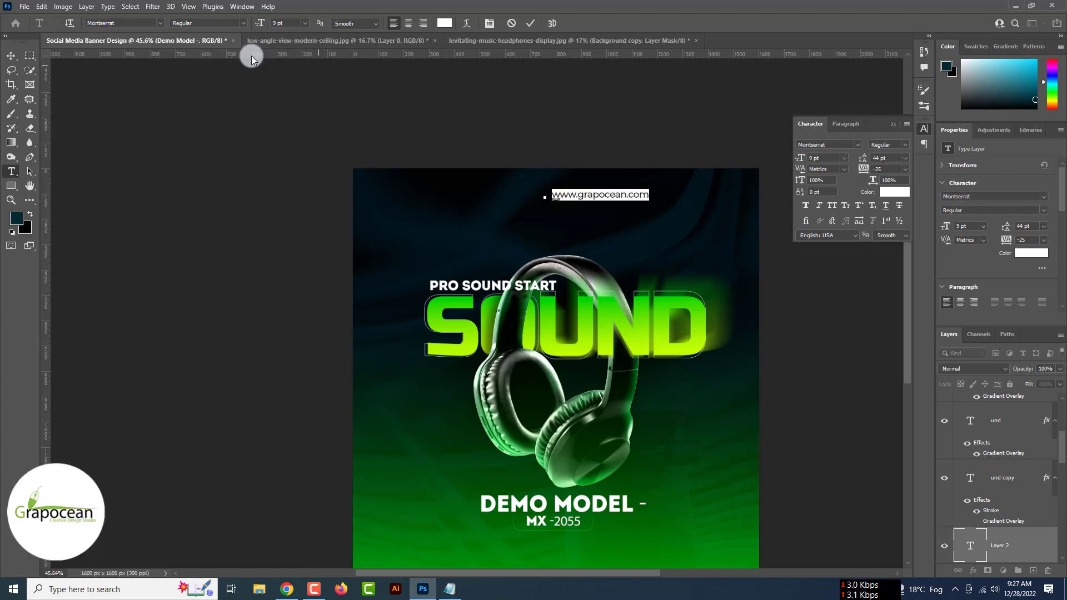
Set the website text to 35 tracking and 8 pt, and move it toward the banner's horizontal center
{"action": "key", "text": "alt+Right"}
{"action": "key", "text": "alt+Right"}
{"action": "key", "text": "alt+Right"}
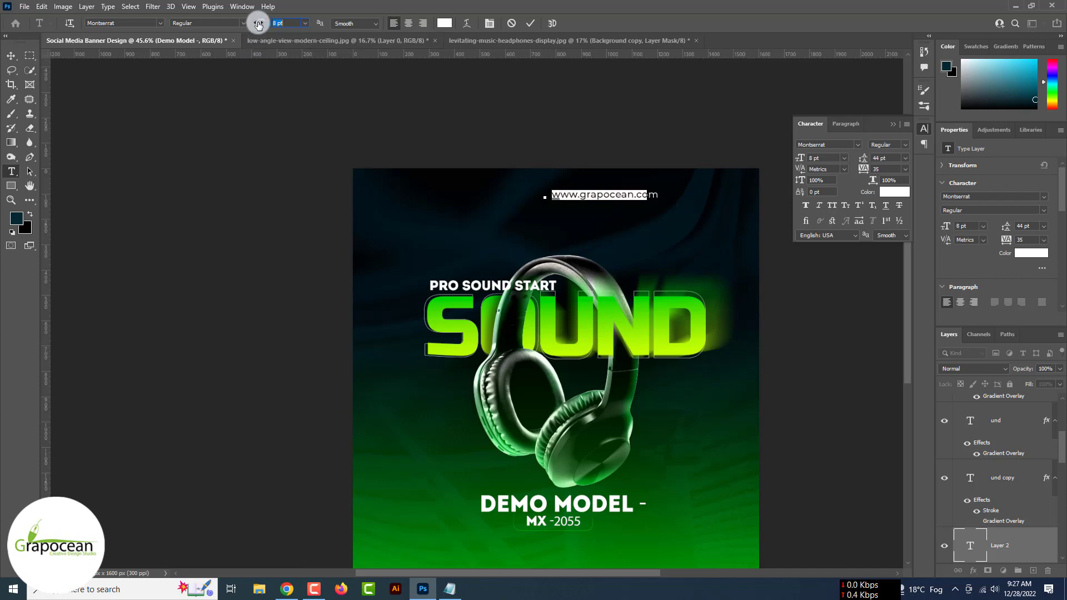
{"action": "left_click", "coordinate": [11, 56]}
{"action": "left_click_drag", "start_coordinate": [585, 193], "coordinate": [560, 198]}
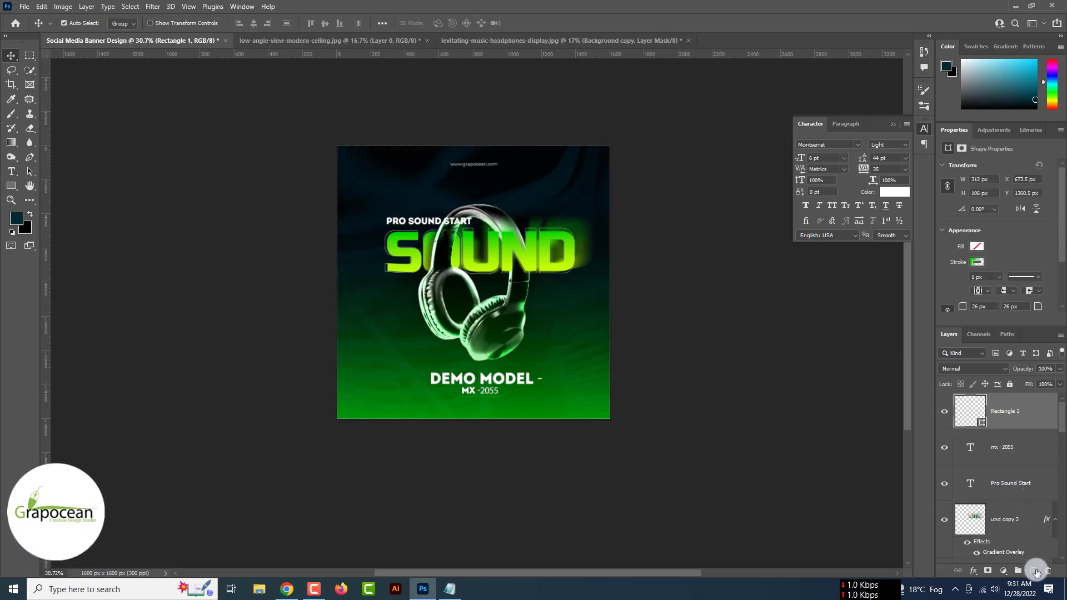
Draw an S-shaped curve on a new layer with the Pen tool, from the banner's upper left past its right edge, about 1652 by 1118 px
{"action": "left_click", "coordinate": [1032, 570]}
{"action": "key", "text": "p"}
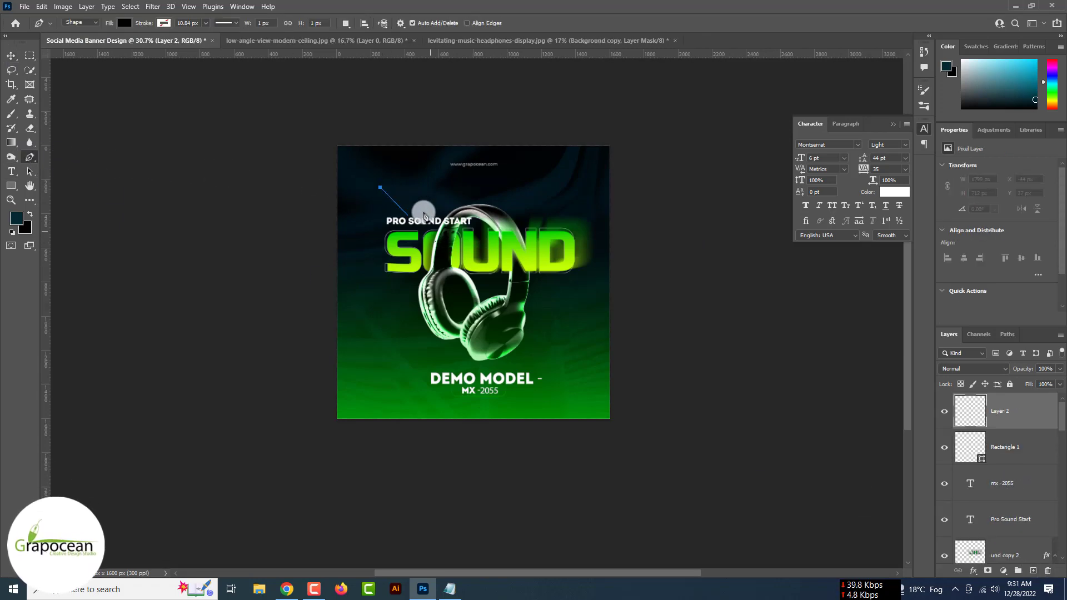
{"action": "left_click_drag", "start_coordinate": [470, 241], "coordinate": [564, 244]}
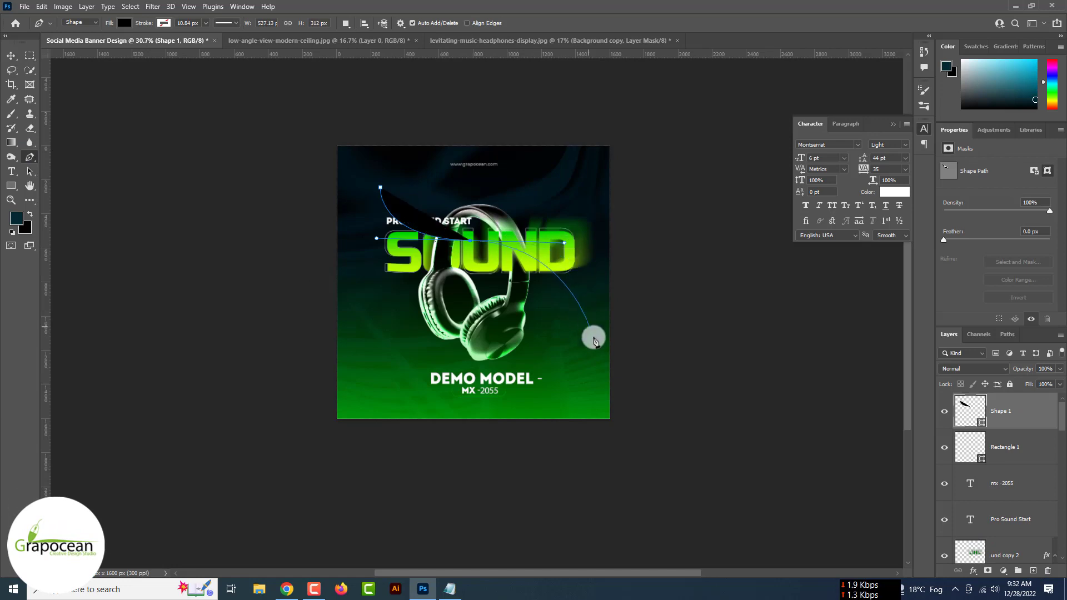
{"action": "left_click_drag", "start_coordinate": [603, 387], "coordinate": [602, 386]}
{"action": "key", "text": "ctrl+z"}
{"action": "left_click_drag", "start_coordinate": [567, 344], "coordinate": [588, 384]}
{"action": "left_click", "coordinate": [662, 378]}
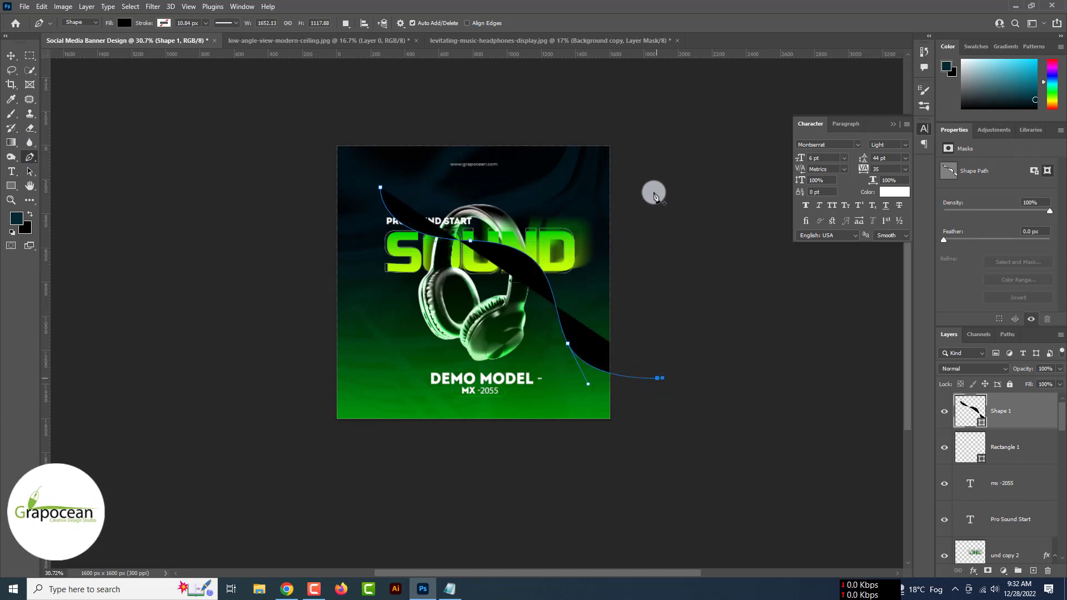
{"action": "key", "text": "ctrl+z"}
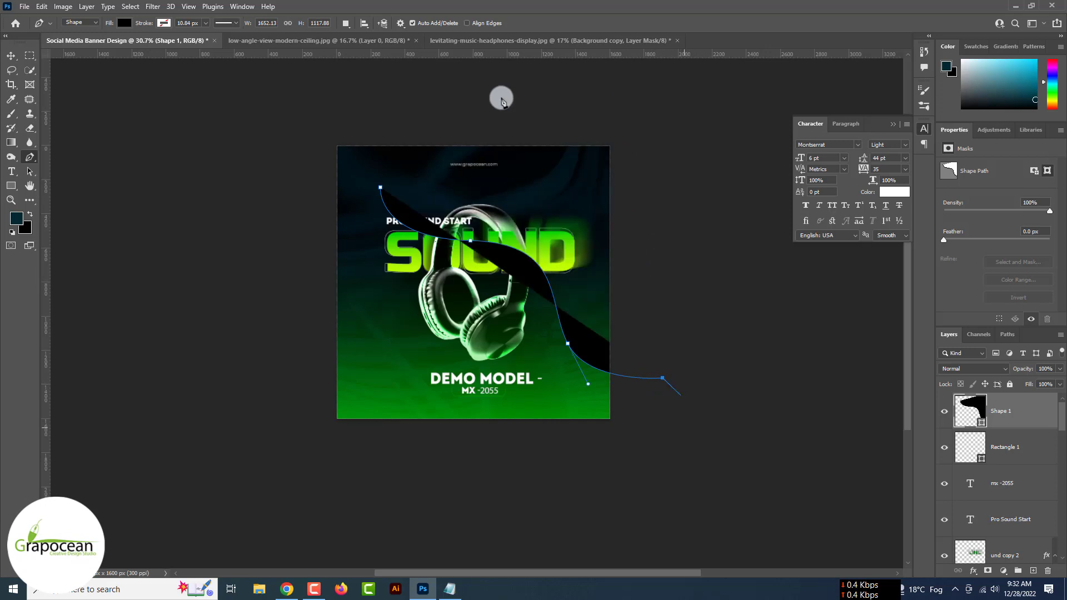
{"action": "left_click", "coordinate": [10, 55]}
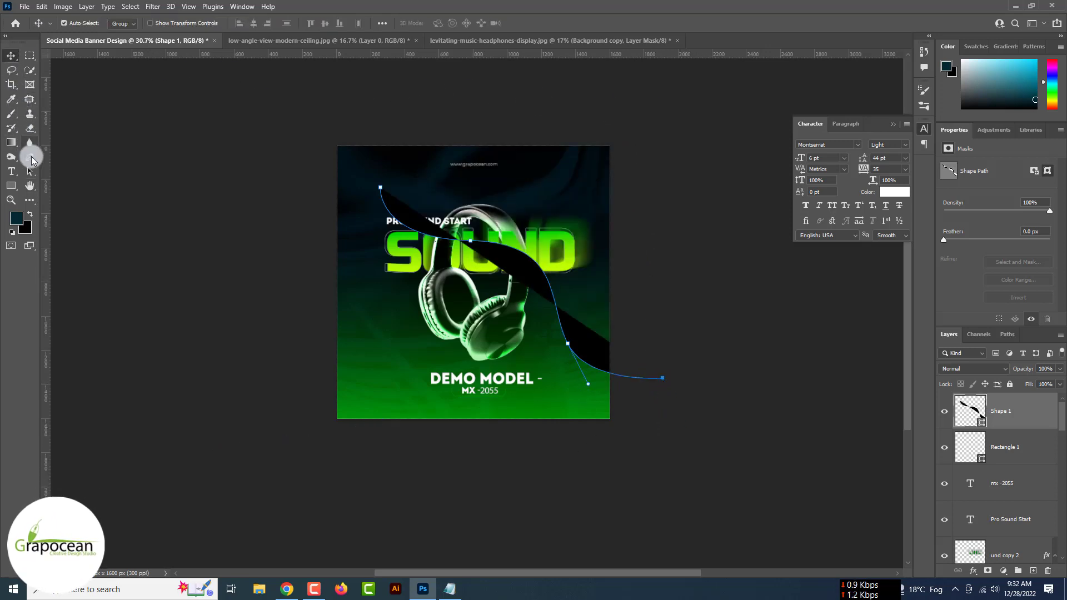
Remove the curve's fill and give it a green-to-transparent gradient stroke
{"action": "left_click", "coordinate": [124, 23]}
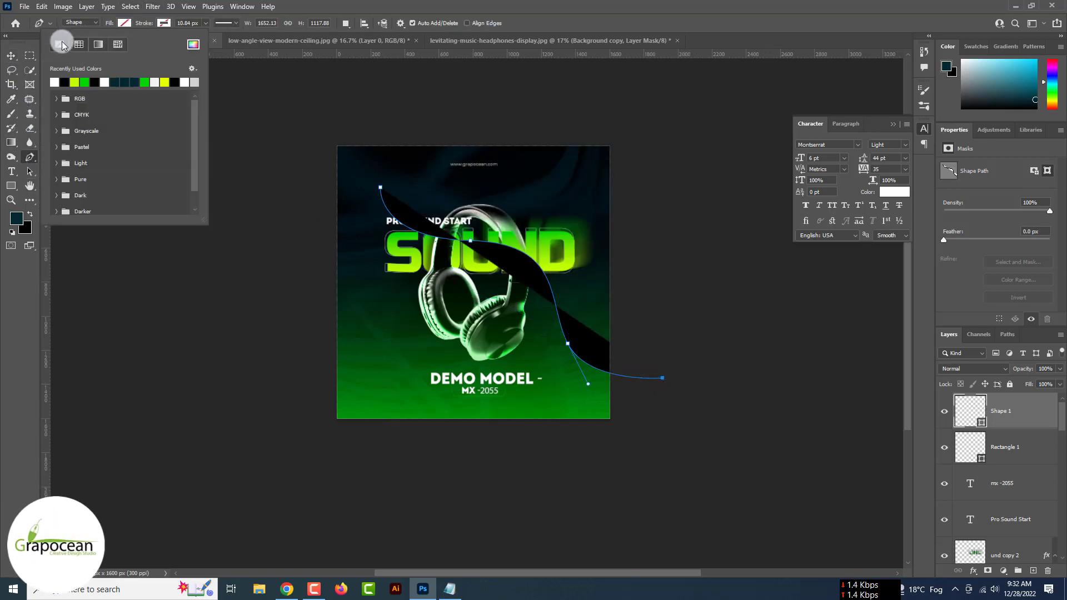
{"action": "left_click", "coordinate": [59, 44]}
{"action": "left_click", "coordinate": [163, 23]}
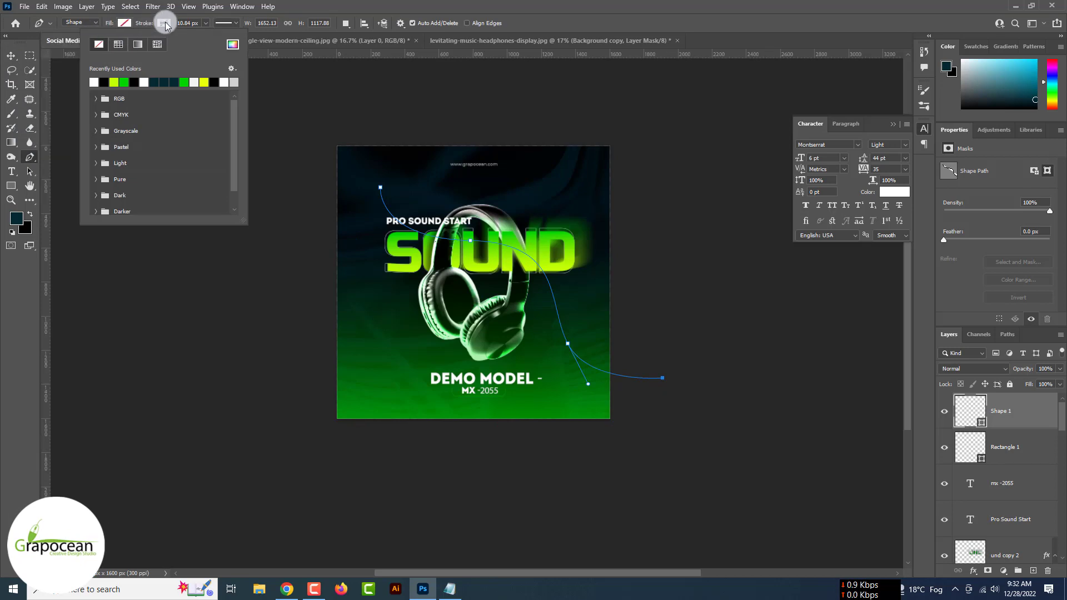
{"action": "left_click", "coordinate": [137, 43]}
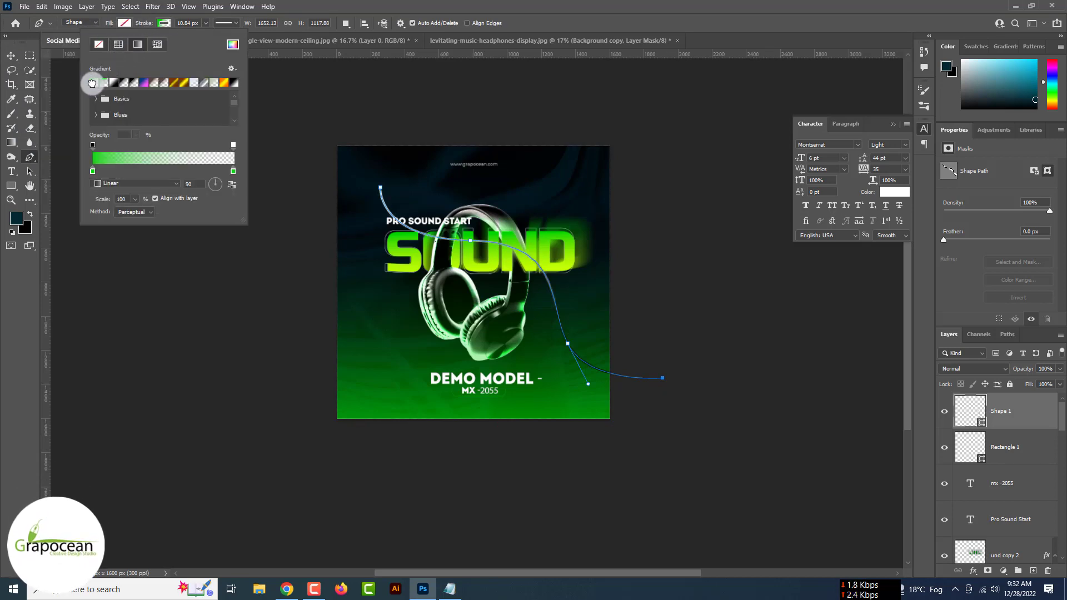
{"action": "left_click", "coordinate": [11, 56]}
{"action": "left_click", "coordinate": [76, 162]}
{"action": "scroll", "coordinate": [77, 162], "scroll_direction": "up", "scroll_amount": 4}
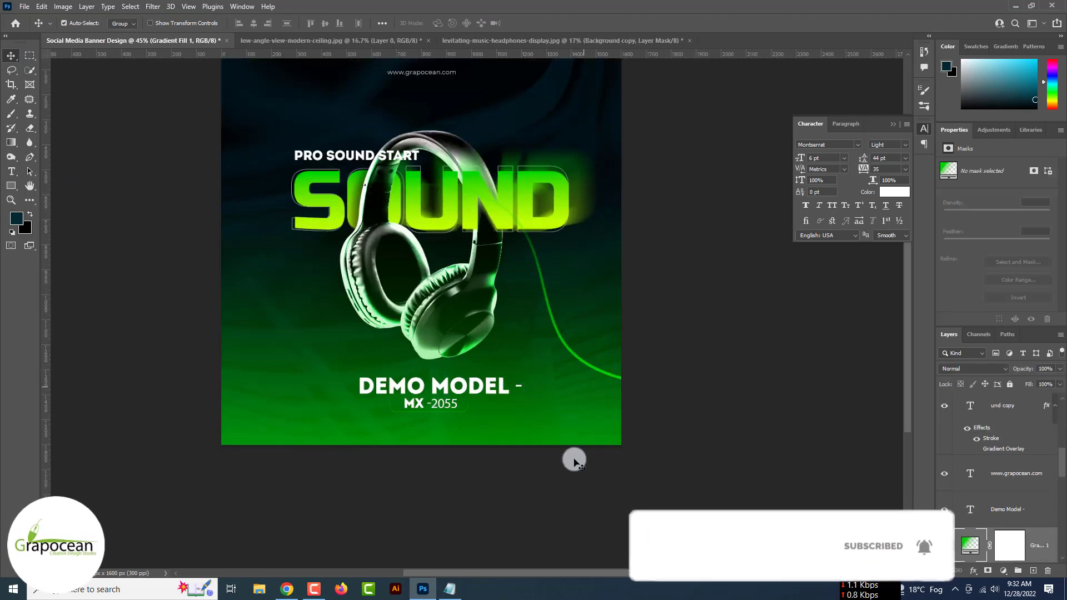
Duplicate the green curve slightly above the original and rotate the copy a little counter-clockwise
{"action": "left_click_drag", "start_coordinate": [602, 371], "coordinate": [589, 365]}
{"action": "scroll", "coordinate": [604, 372], "scroll_direction": "down", "scroll_amount": 3}
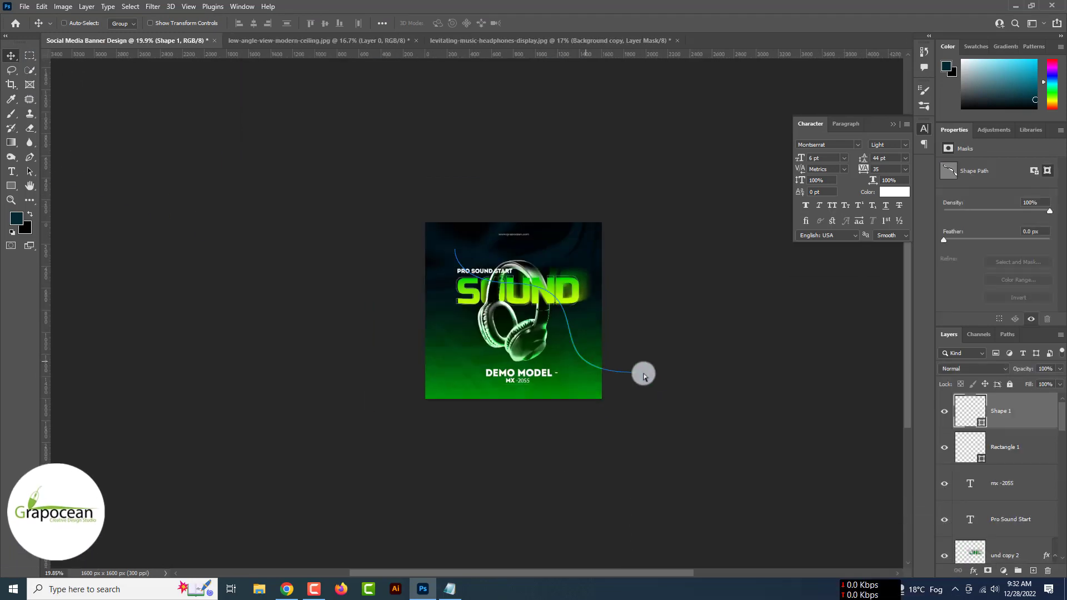
{"action": "left_click", "coordinate": [608, 376]}
{"action": "left_click_drag", "start_coordinate": [600, 373], "coordinate": [606, 344]}
{"action": "key", "text": "ctrl+t"}
{"action": "scroll", "coordinate": [575, 344], "scroll_direction": "up", "scroll_amount": 2}
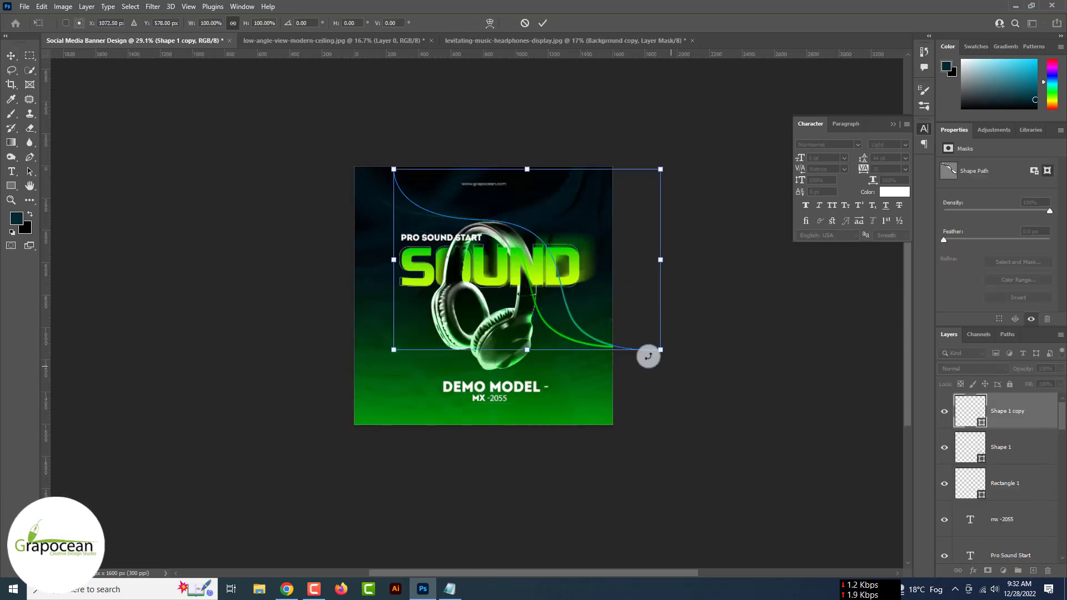
{"action": "left_click_drag", "start_coordinate": [666, 356], "coordinate": [677, 334]}
{"action": "left_click", "coordinate": [544, 23]}
{"action": "left_click", "coordinate": [710, 353]}
{"action": "scroll", "coordinate": [709, 354], "scroll_direction": "down", "scroll_amount": 2}
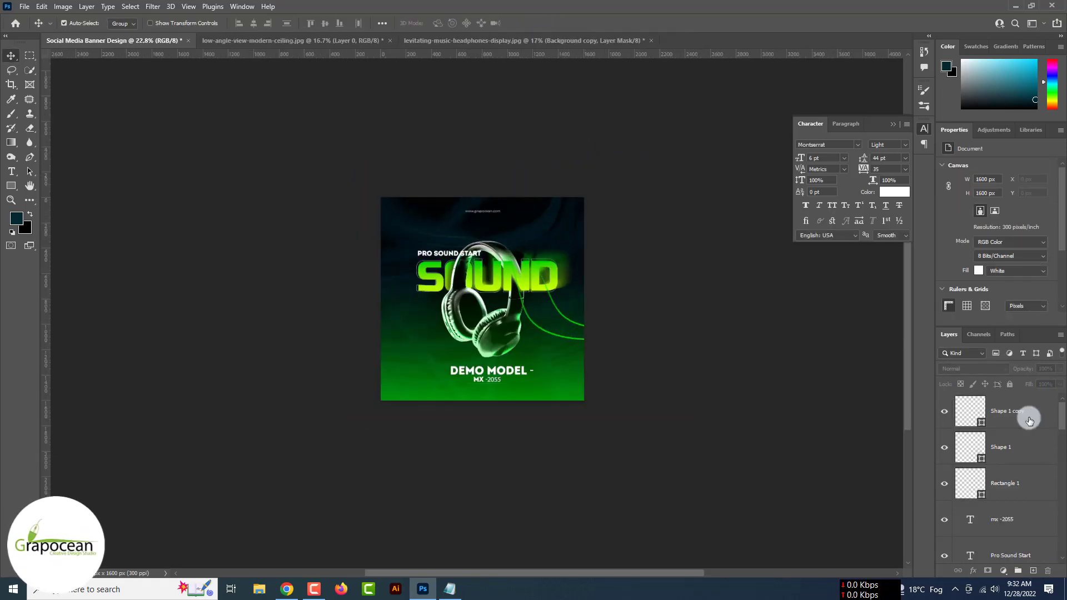
Duplicate the copied curve, rotate the new one further counter-clockwise and place it above the other two
{"action": "left_click_drag", "start_coordinate": [1028, 419], "coordinate": [1033, 570]}
{"action": "key", "text": "ctrl+t"}
{"action": "left_click_drag", "start_coordinate": [660, 376], "coordinate": [643, 328]}
{"action": "left_click_drag", "start_coordinate": [586, 307], "coordinate": [575, 283]}
{"action": "left_click", "coordinate": [547, 23]}
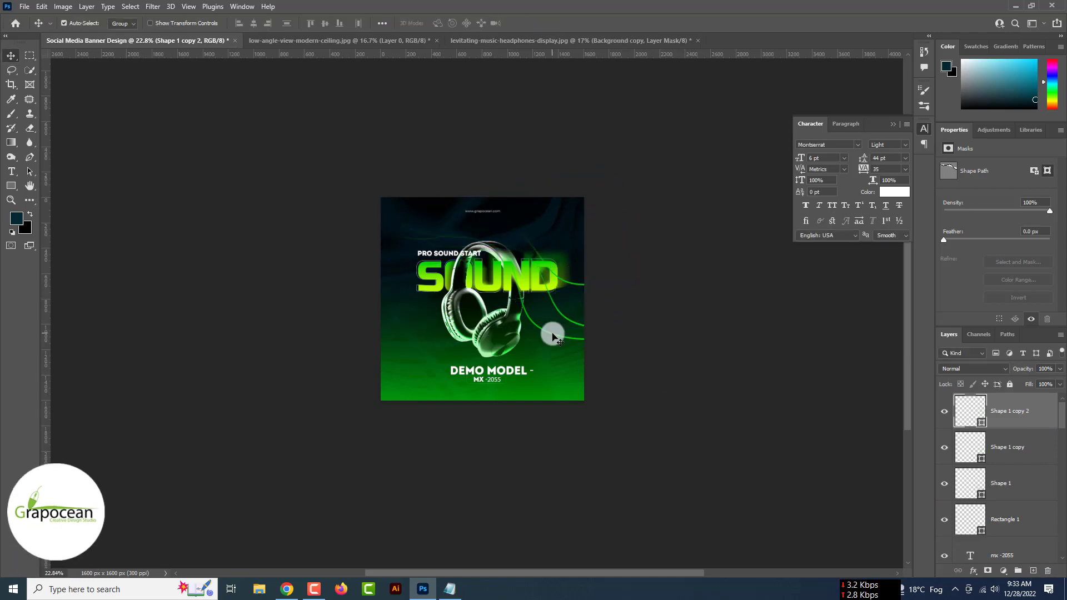
Reposition the curves so they flow close together from the SOUND text to the banner's right edge
{"action": "left_click_drag", "start_coordinate": [552, 333], "coordinate": [574, 340]}
{"action": "left_click_drag", "start_coordinate": [577, 285], "coordinate": [587, 301]}
{"action": "scroll", "coordinate": [588, 301], "scroll_direction": "down", "scroll_amount": 5}
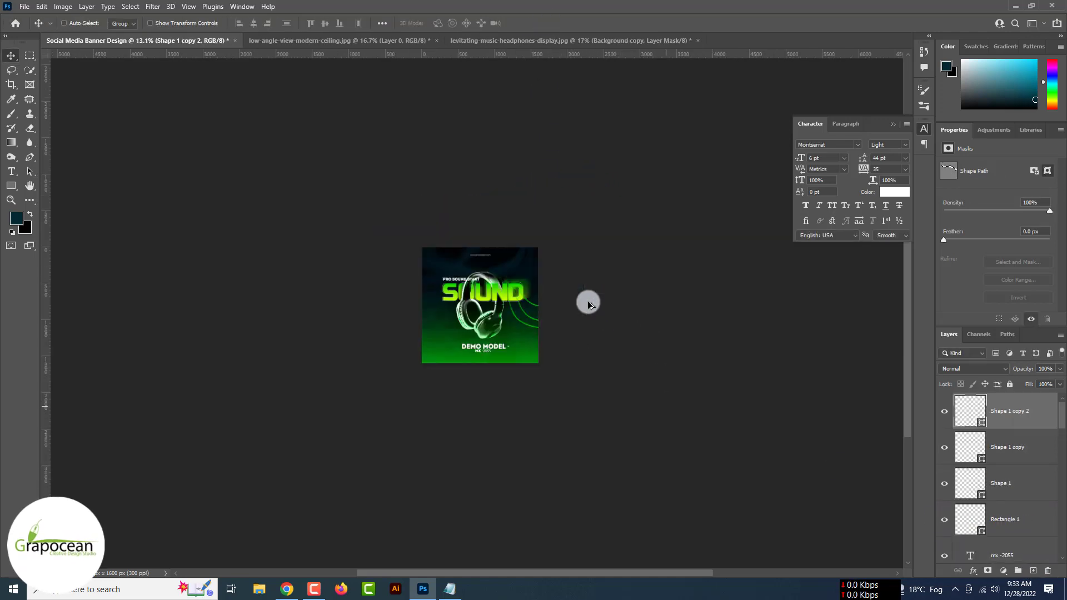
{"action": "scroll", "coordinate": [524, 317], "scroll_direction": "up", "scroll_amount": 10}
{"action": "left_click_drag", "start_coordinate": [526, 338], "coordinate": [522, 328]}
{"action": "left_click_drag", "start_coordinate": [554, 279], "coordinate": [556, 250]}
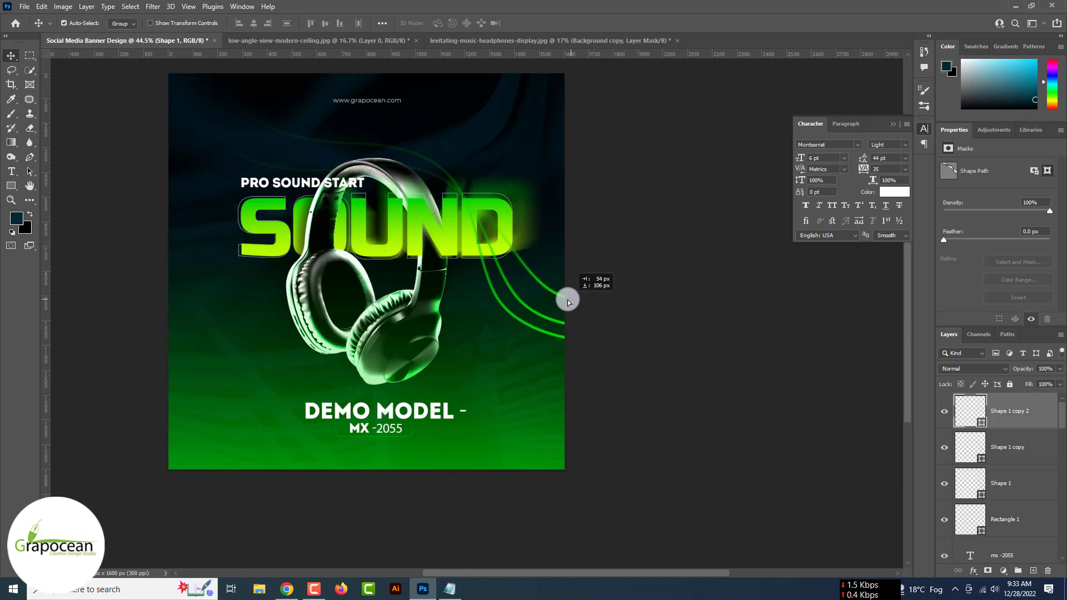
Move all three curves together to the banner's lower-right corner and place their layers beneath the DEMO MODEL text
{"action": "left_click", "coordinate": [1004, 485], "text": "shift"}
{"action": "key", "text": "ctrl+t"}
{"action": "left_click_drag", "start_coordinate": [557, 295], "coordinate": [491, 365]}
{"action": "scroll", "coordinate": [477, 313], "scroll_direction": "down", "scroll_amount": 5}
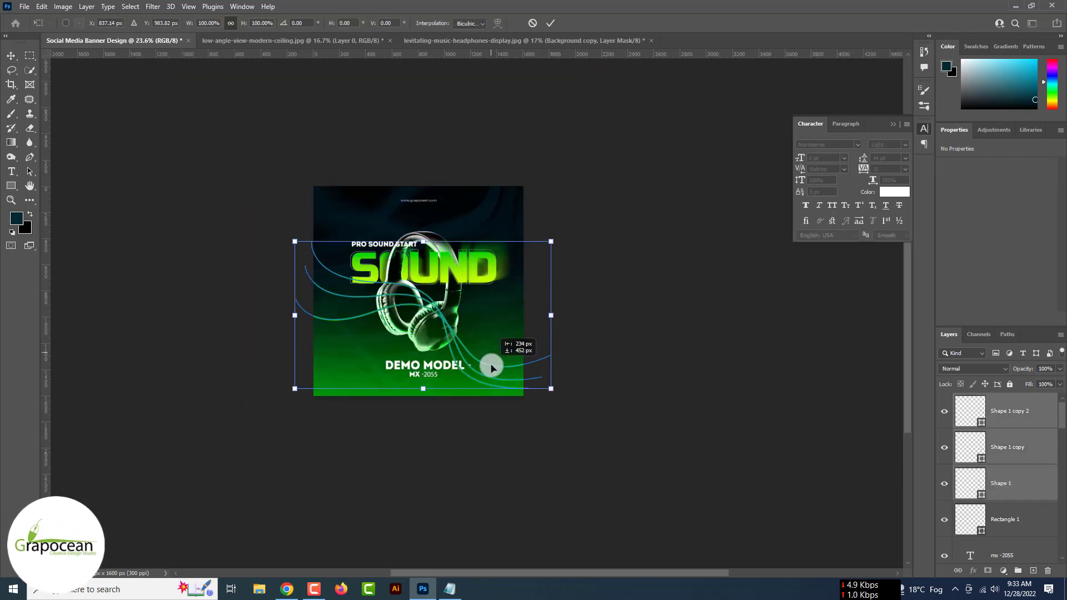
{"action": "left_click", "coordinate": [549, 22]}
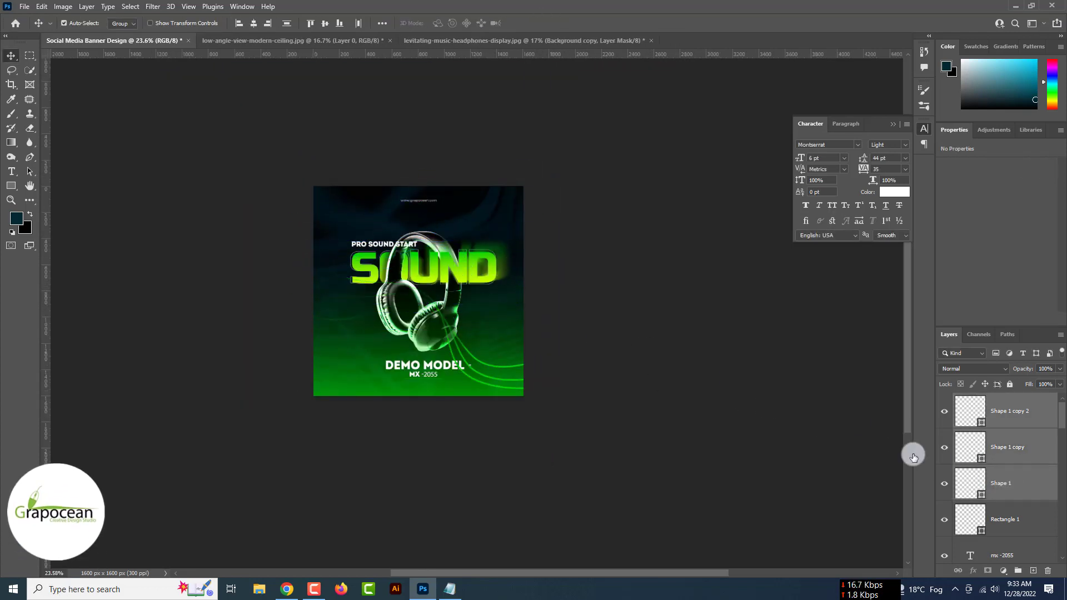
{"action": "left_click_drag", "start_coordinate": [1008, 485], "coordinate": [1000, 428]}
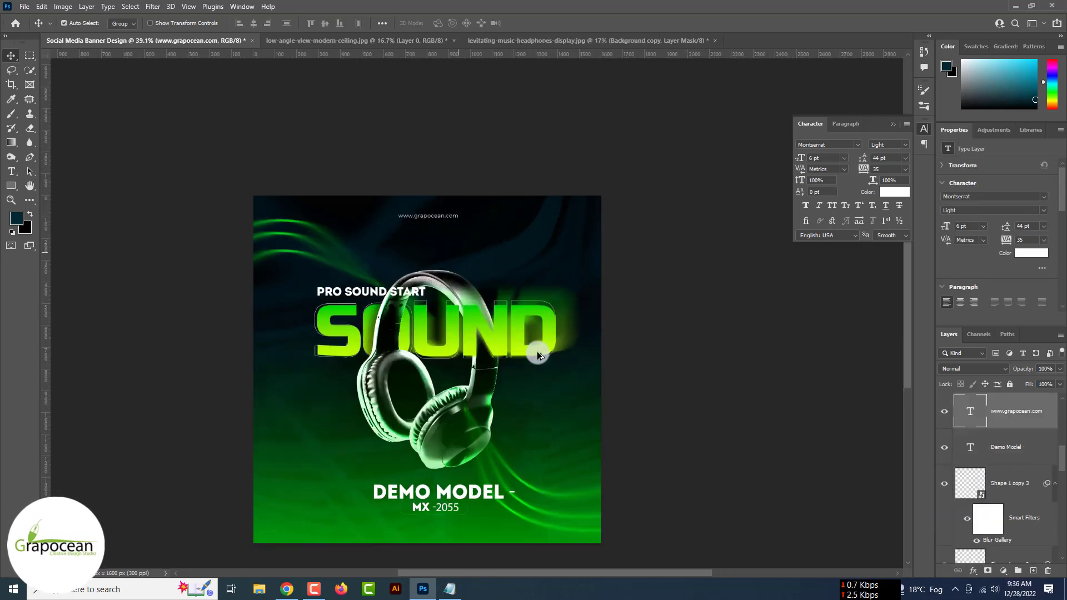
Add a 6 pt "x" as horizontal text in the empty area beside the headphones' left ear cup
{"action": "scroll", "coordinate": [538, 352], "scroll_direction": "down", "scroll_amount": 2}
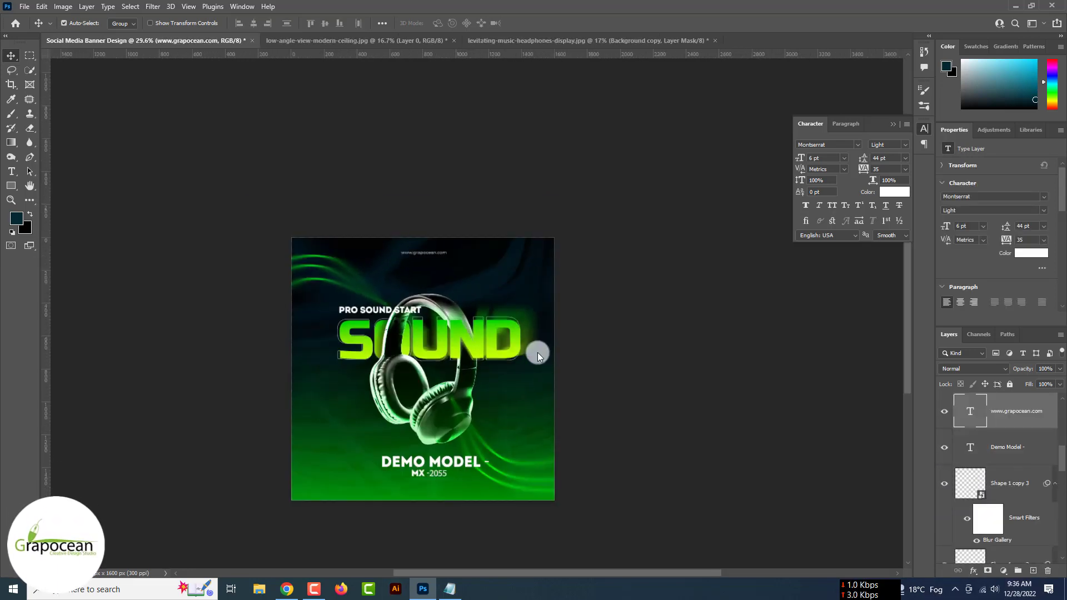
{"action": "right_click", "coordinate": [11, 171]}
{"action": "left_click", "coordinate": [67, 181]}
{"action": "left_click", "coordinate": [335, 407]}
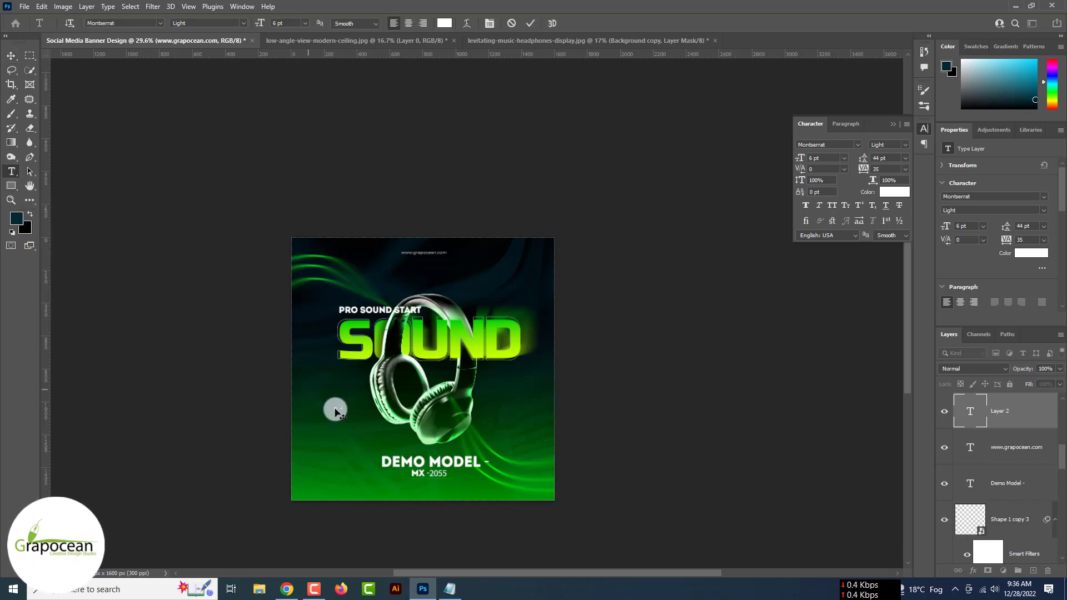
{"action": "scroll", "coordinate": [335, 411], "scroll_direction": "up", "scroll_amount": 4}
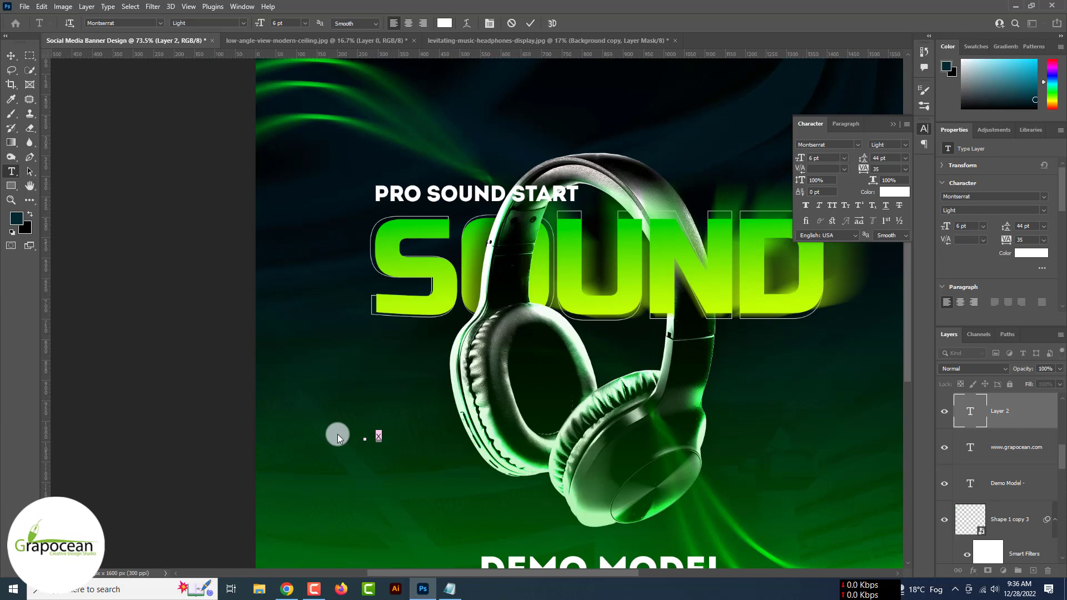
Set the small "x" text to the Montserrat Bold style
{"action": "left_click", "coordinate": [237, 23]}
{"action": "left_click", "coordinate": [209, 143]}
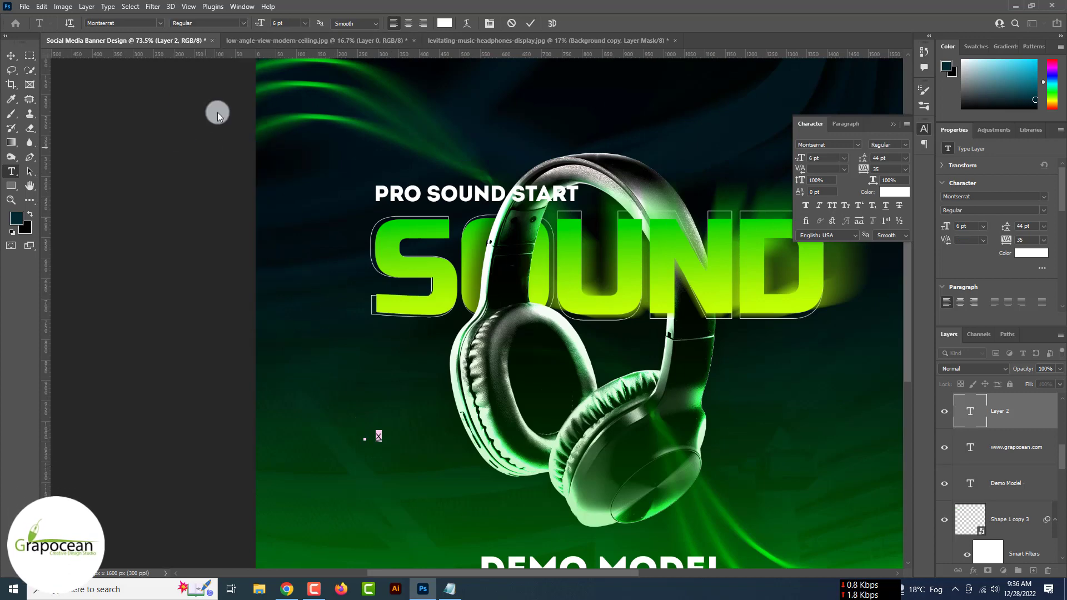
{"action": "left_click", "coordinate": [246, 23]}
{"action": "left_click", "coordinate": [226, 254]}
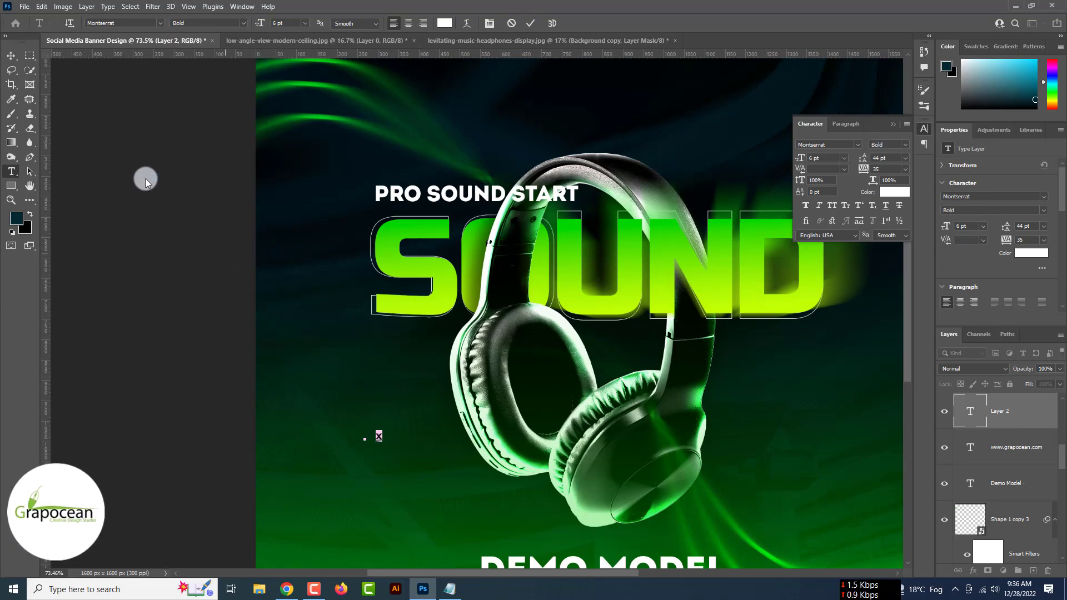
{"action": "left_click", "coordinate": [12, 56]}
{"action": "left_click", "coordinate": [192, 374]}
{"action": "scroll", "coordinate": [370, 440], "scroll_direction": "up", "scroll_amount": 4}
{"action": "left_click", "coordinate": [402, 425]}
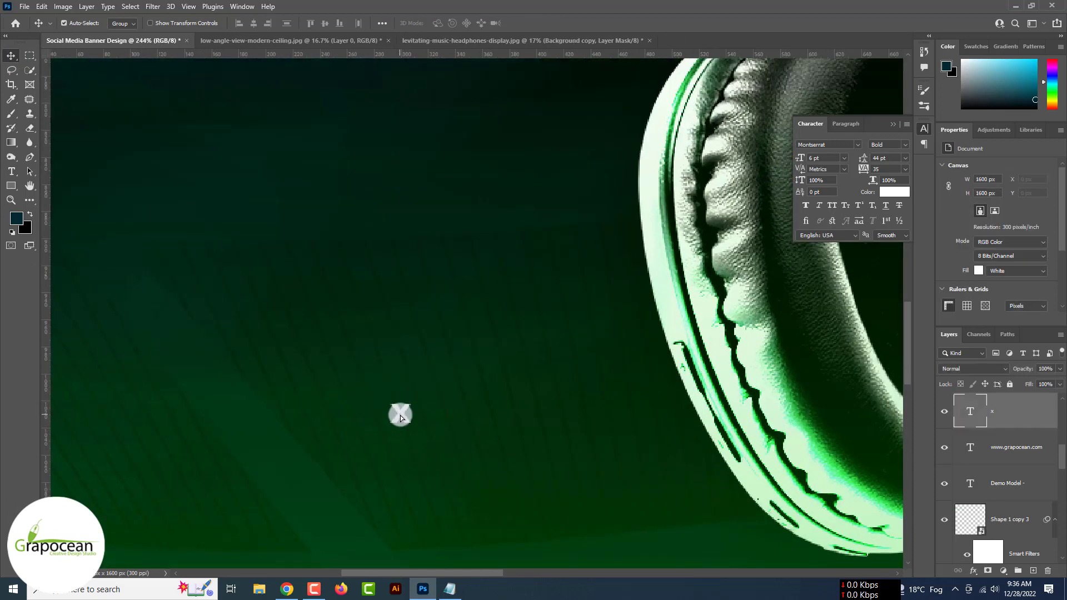
{"action": "key", "text": "ctrl+t"}
{"action": "left_click_drag", "start_coordinate": [416, 436], "coordinate": [346, 448]}
{"action": "key", "text": "ctrl+z"}
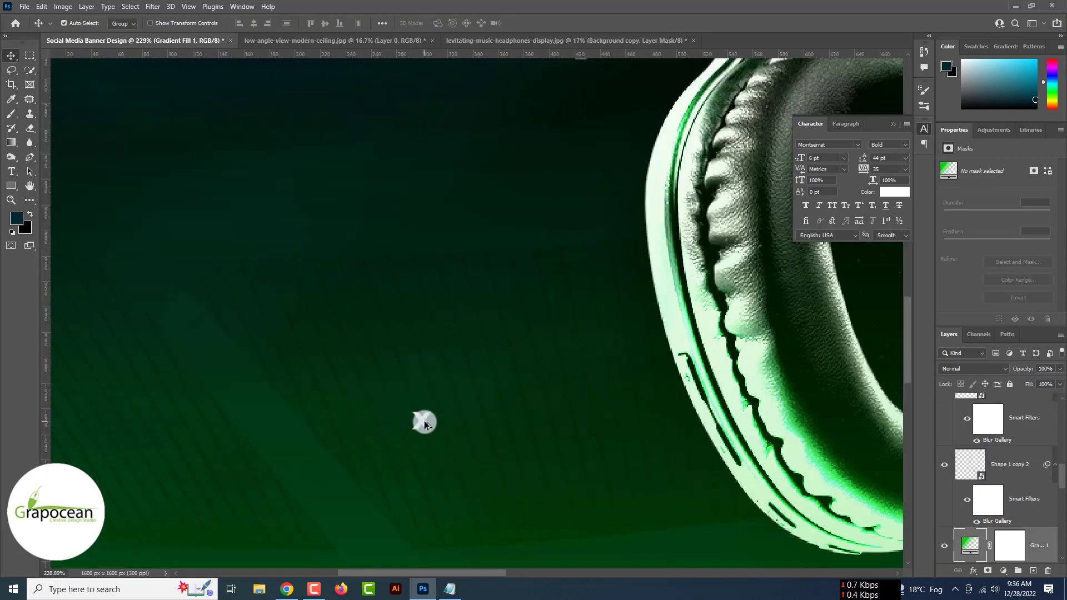
Duplicate the "x" text directly below the original
{"action": "left_click_drag", "start_coordinate": [424, 421], "coordinate": [415, 462]}
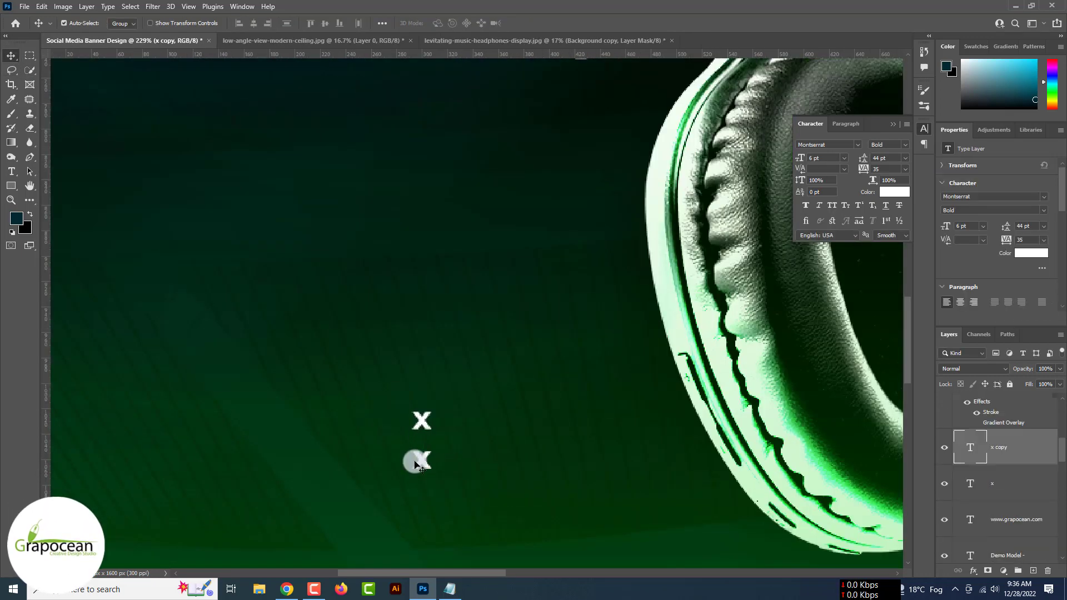
{"action": "scroll", "coordinate": [414, 462], "scroll_direction": "down", "scroll_amount": 10}
{"action": "scroll", "coordinate": [470, 411], "scroll_direction": "up", "scroll_amount": 8}
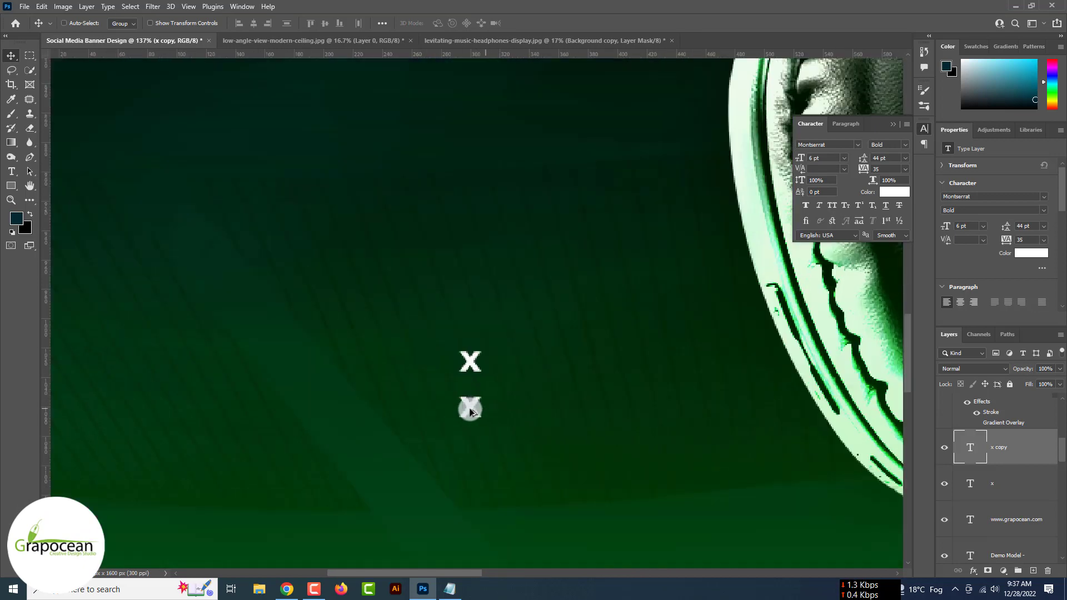
Duplicate the small "x" text twice more straight down to form a vertical column of four
{"action": "left_click_drag", "start_coordinate": [474, 448], "coordinate": [473, 454]}
{"action": "scroll", "coordinate": [470, 451], "scroll_direction": "up", "scroll_amount": 5}
{"action": "scroll", "coordinate": [471, 430], "scroll_direction": "down", "scroll_amount": 2}
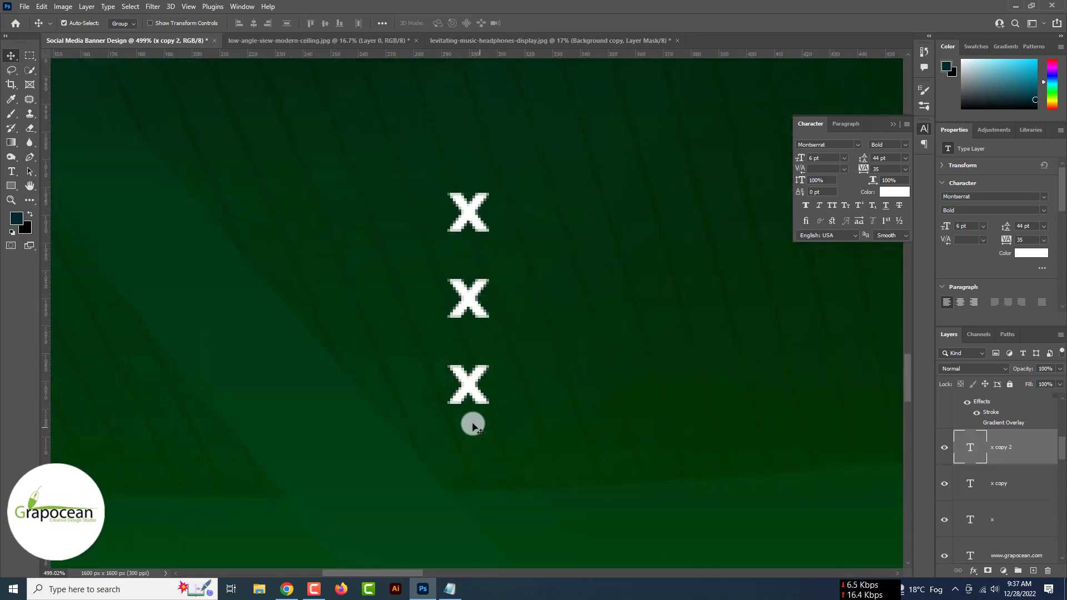
{"action": "left_click_drag", "start_coordinate": [472, 388], "coordinate": [472, 489]}
{"action": "scroll", "coordinate": [471, 488], "scroll_direction": "down", "scroll_amount": 5}
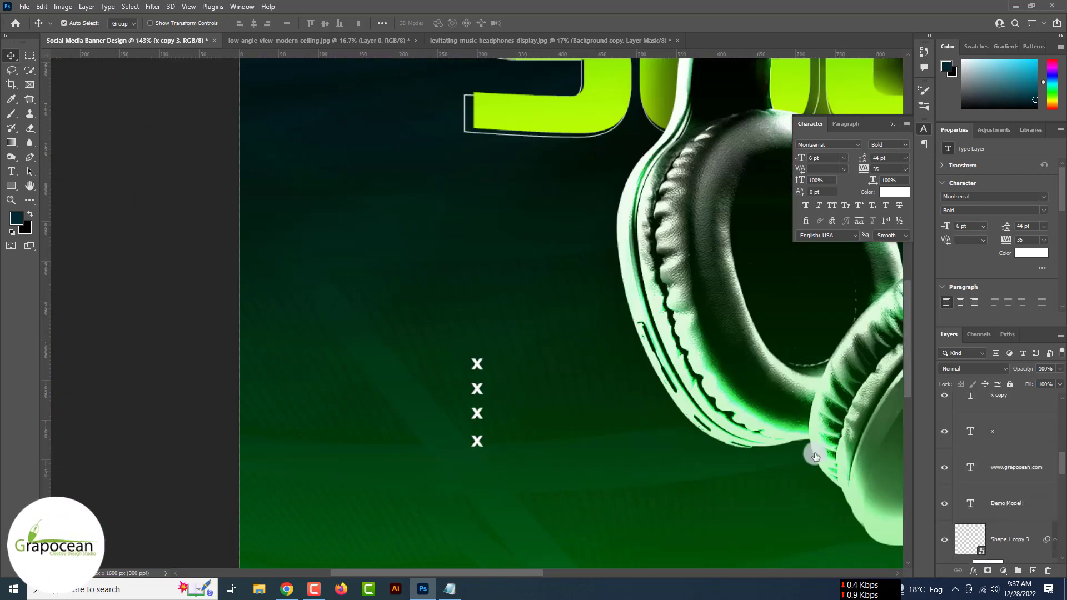
Space the four "x" text layers evenly in the column and duplicate the whole column just to its right
{"action": "left_click", "coordinate": [1008, 437], "text": "shift"}
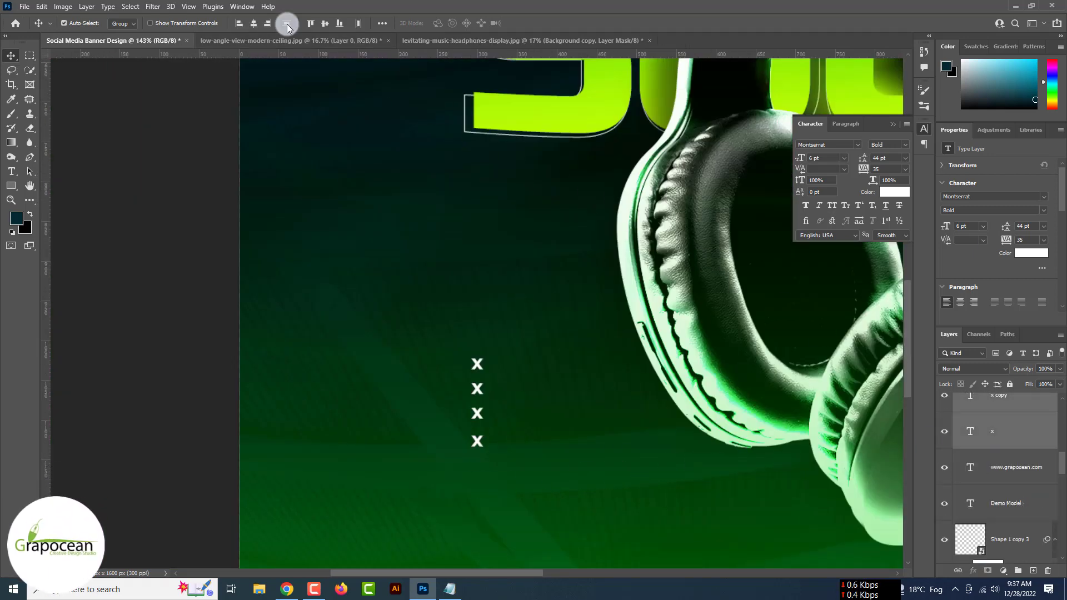
{"action": "scroll", "coordinate": [484, 400], "scroll_direction": "up", "scroll_amount": 2}
{"action": "left_click_drag", "start_coordinate": [484, 383], "coordinate": [505, 383]}
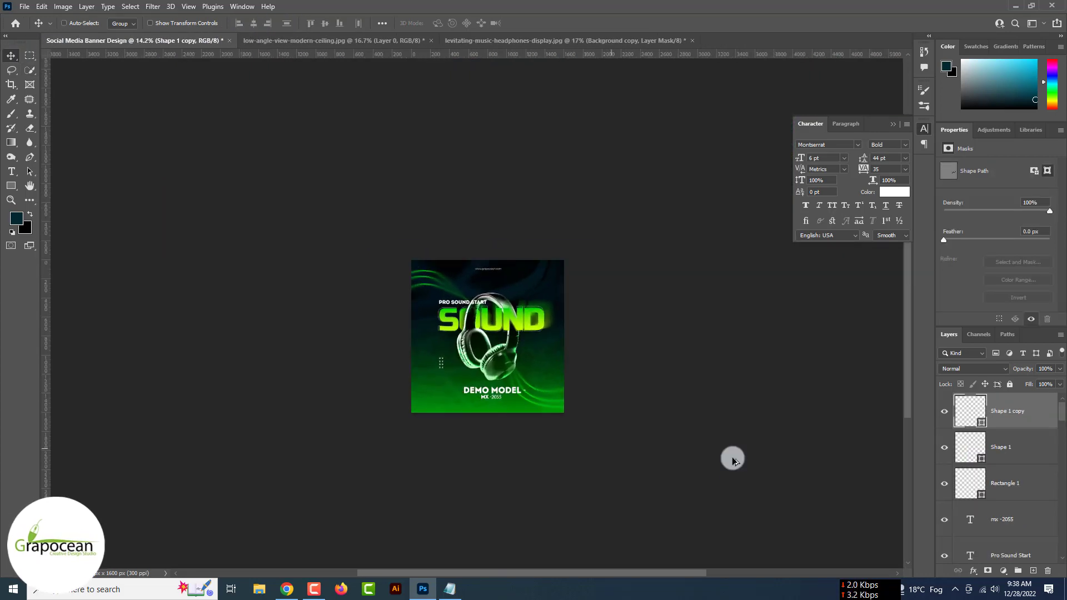
{"action": "scroll", "coordinate": [732, 459], "scroll_direction": "up", "scroll_amount": 4}
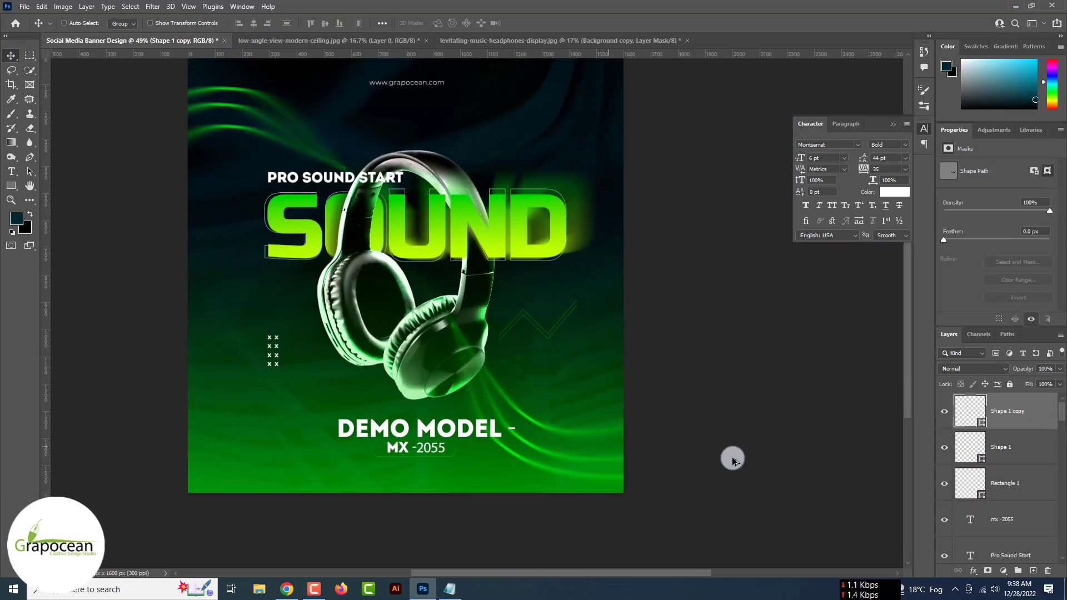
{"action": "scroll", "coordinate": [732, 459], "scroll_direction": "down", "scroll_amount": 2}
{"action": "scroll", "coordinate": [462, 369], "scroll_direction": "up", "scroll_amount": 2}
{"action": "scroll", "coordinate": [488, 336], "scroll_direction": "down", "scroll_amount": 2}
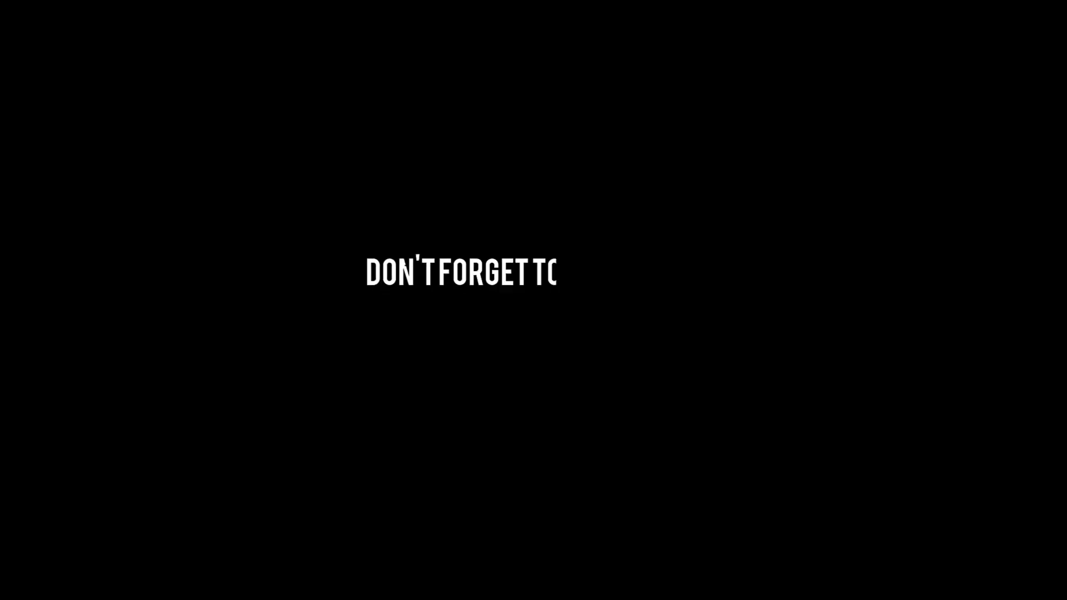